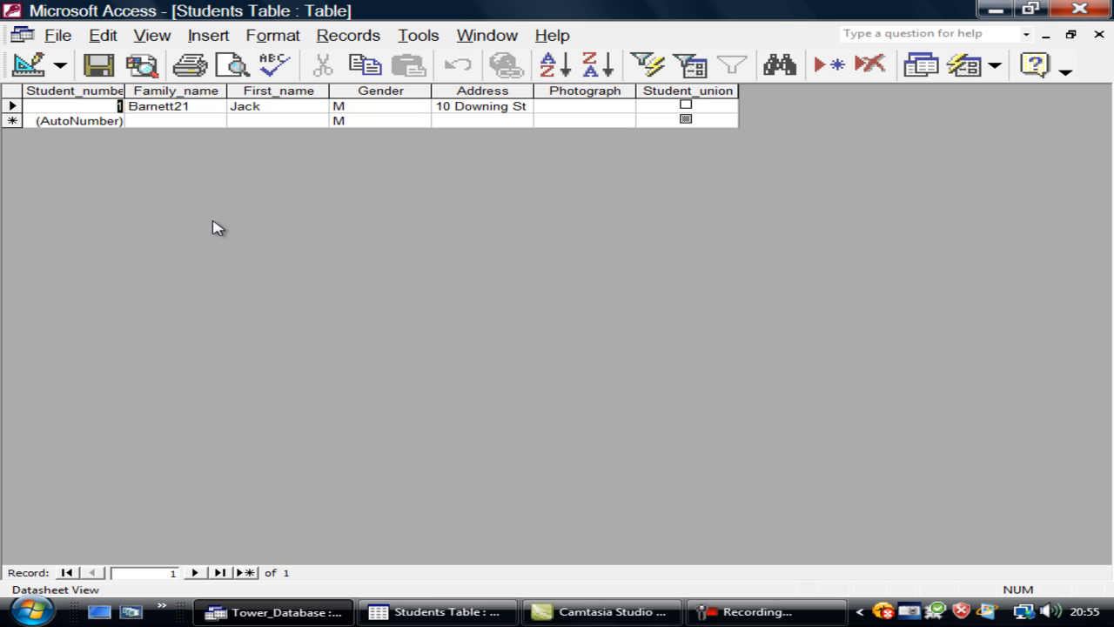
Widen the Student_number column to show its full heading, and increase the row height in the table's Design view
drag(125, 91, 143, 91)
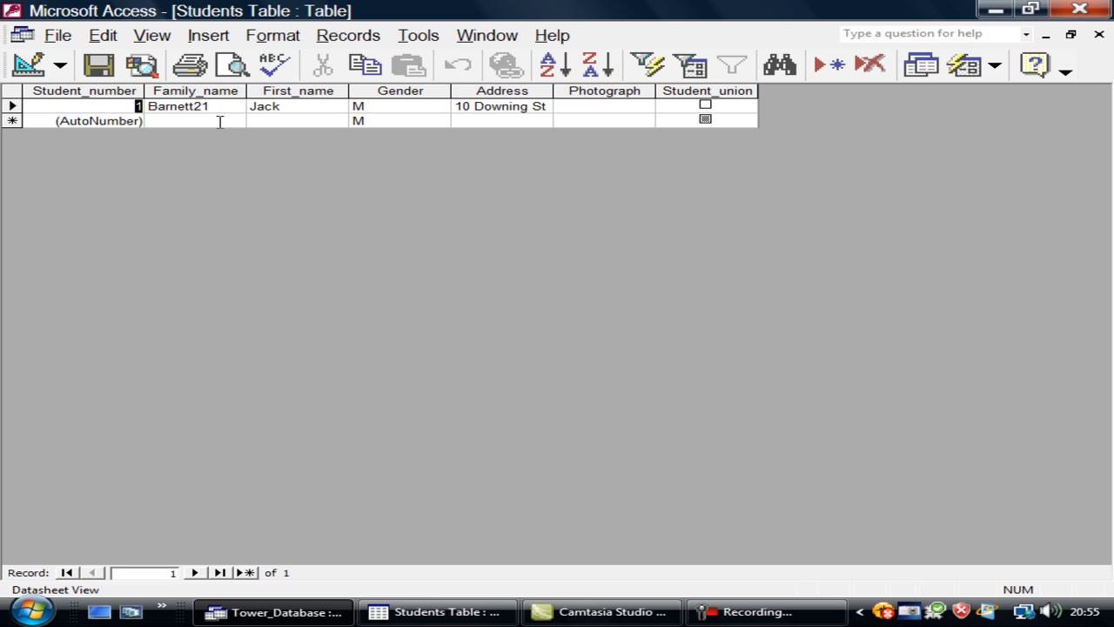
click(27, 68)
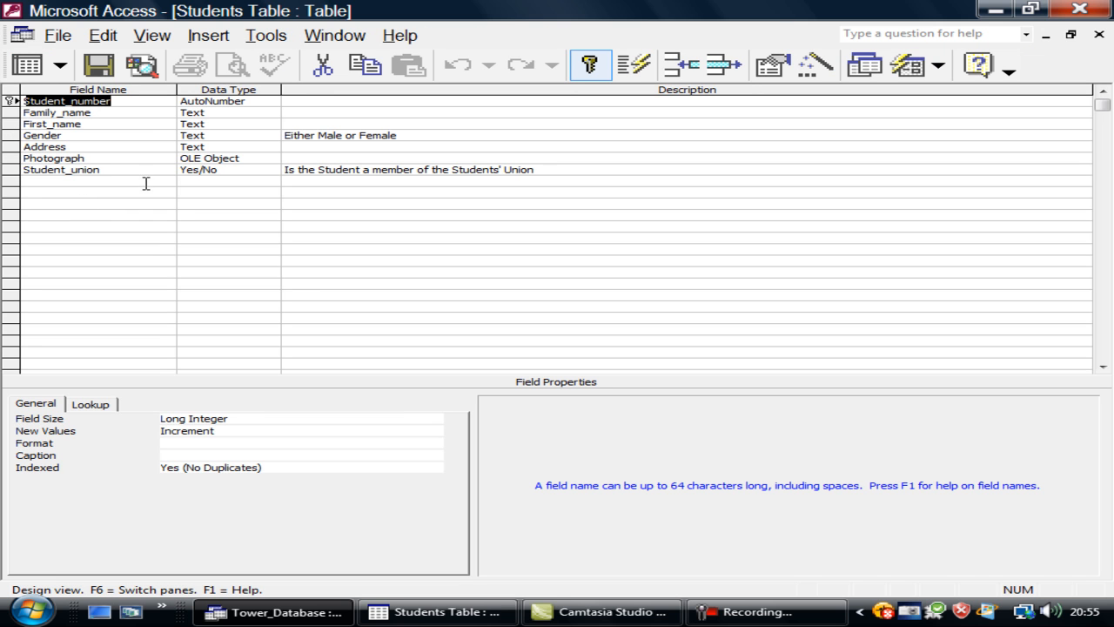
drag(11, 185, 11, 192)
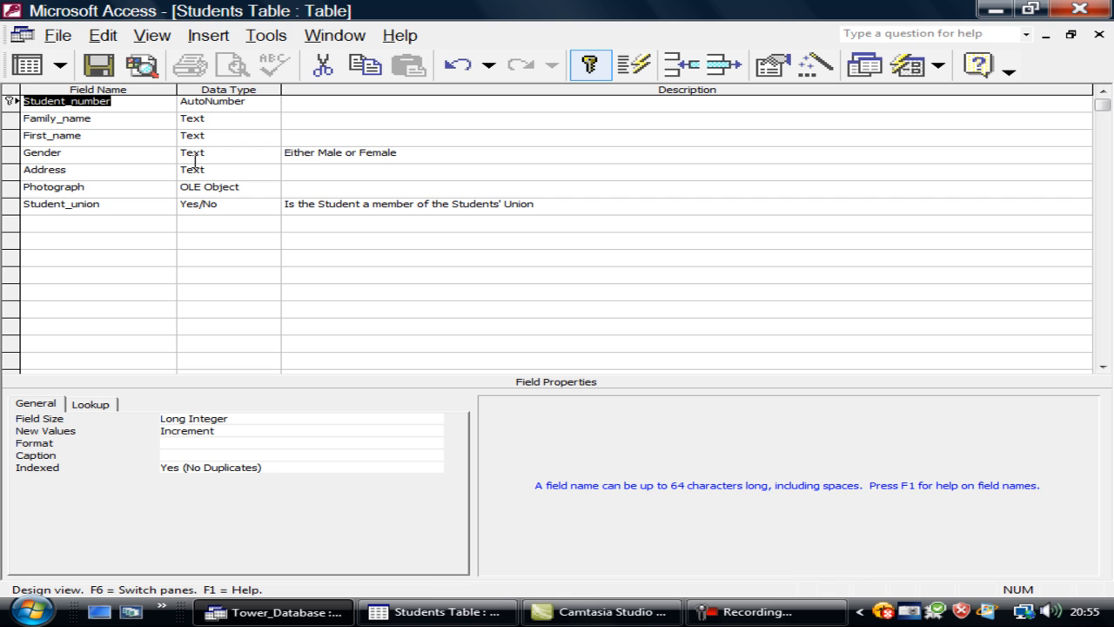
Review the properties of the Gender, Photograph and Student_union fields, then save the table design and return to Datasheet view
click(164, 105)
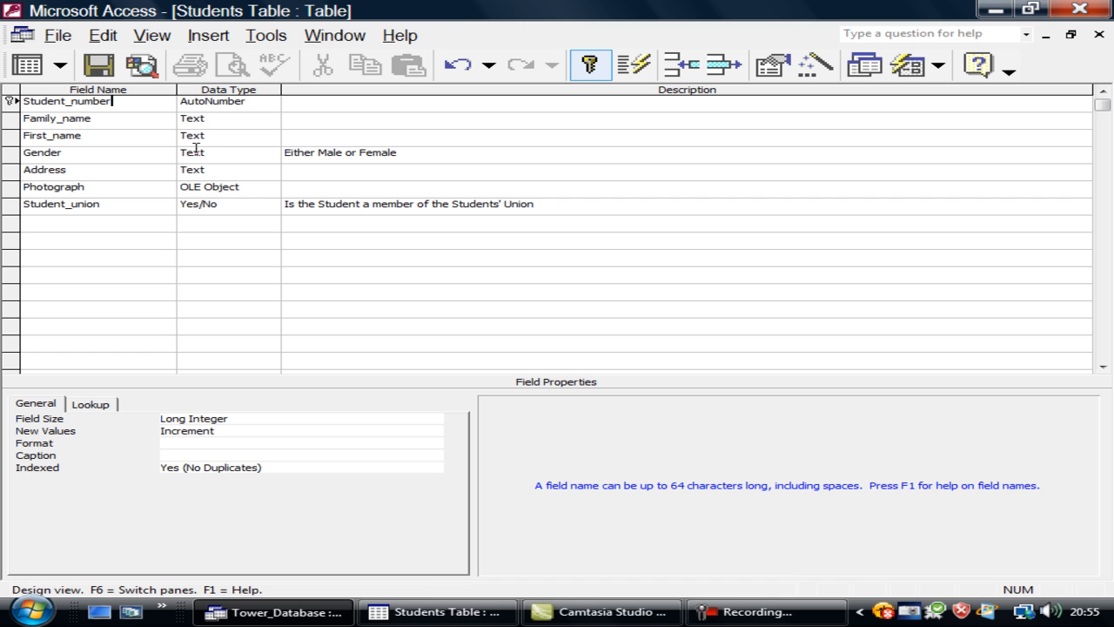
click(86, 153)
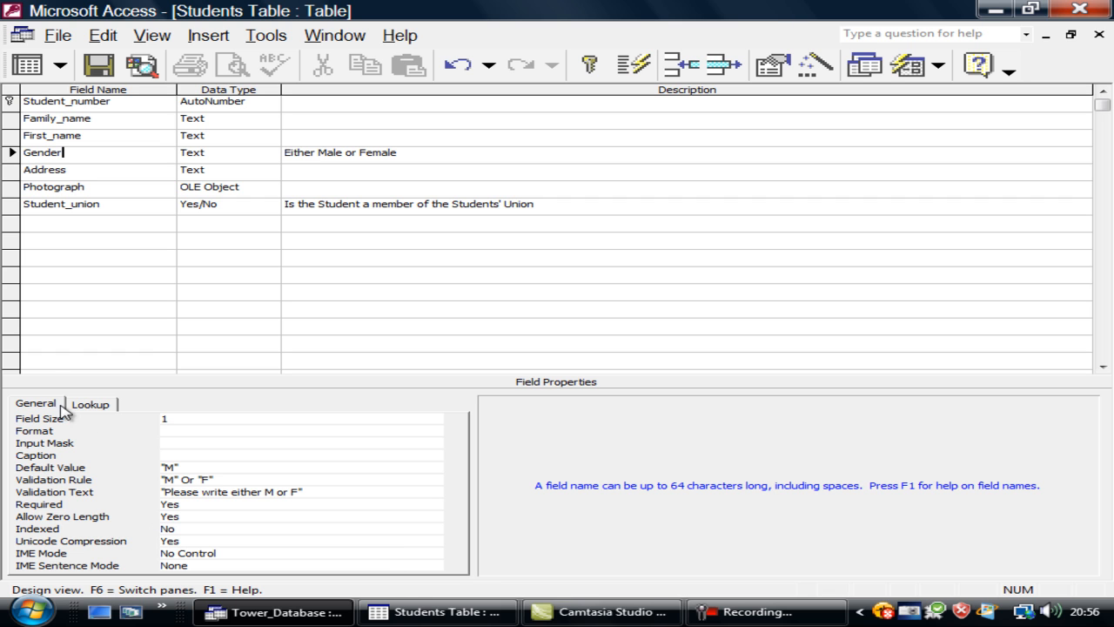
click(73, 187)
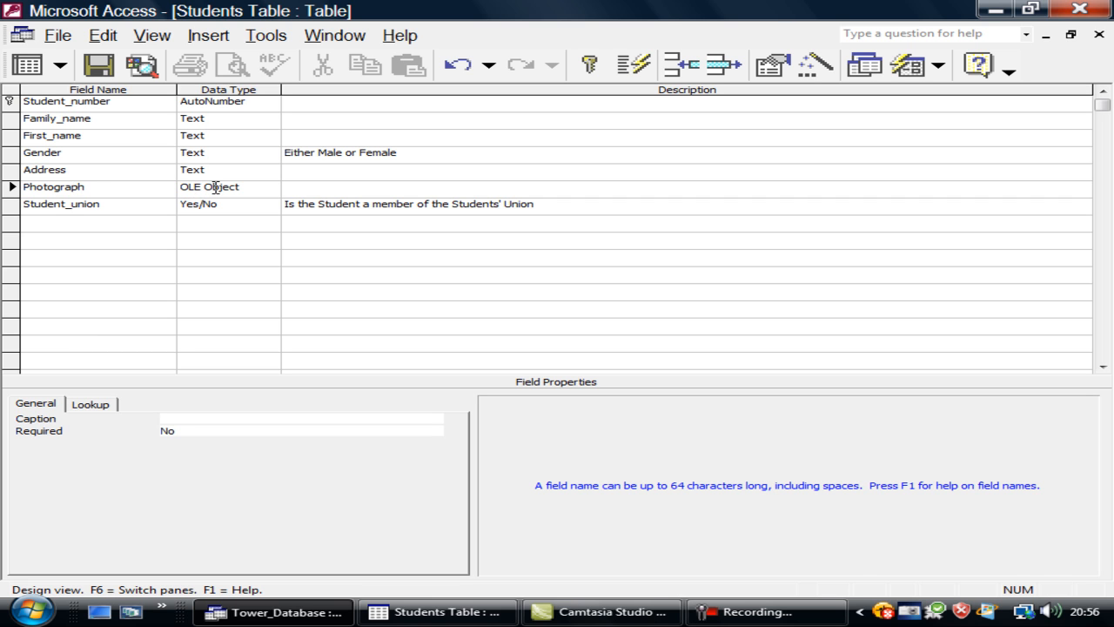
click(89, 204)
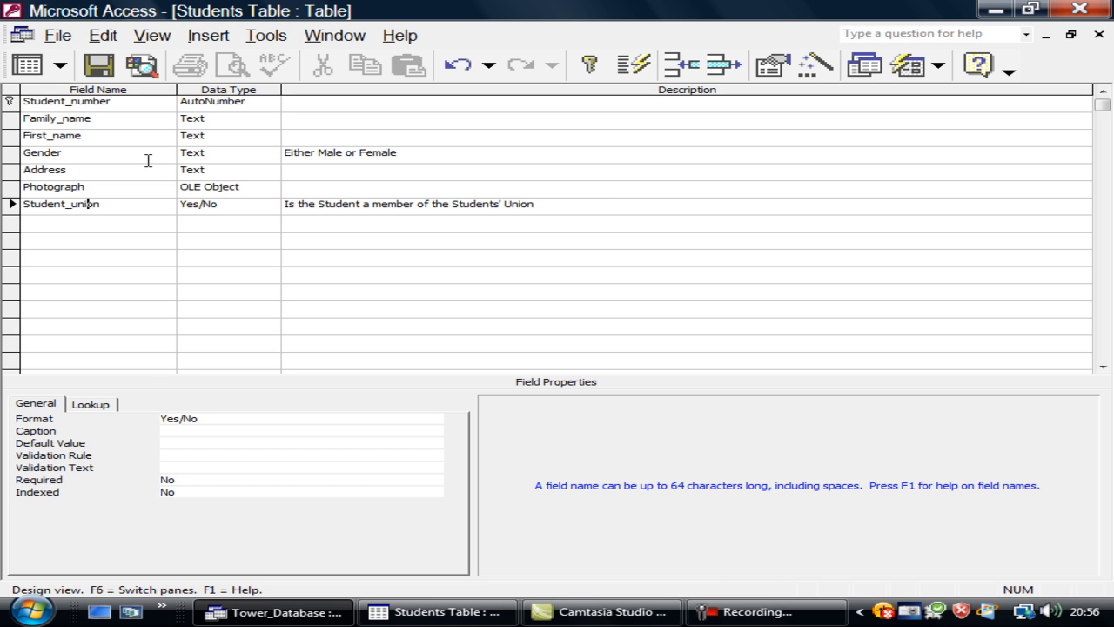
click(96, 66)
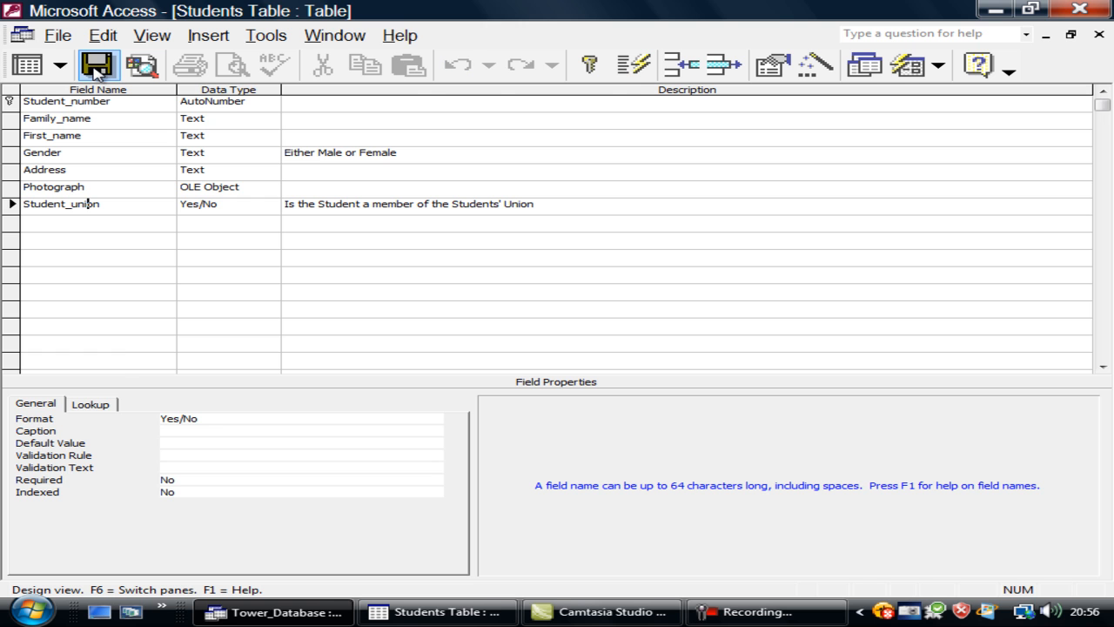
click(34, 68)
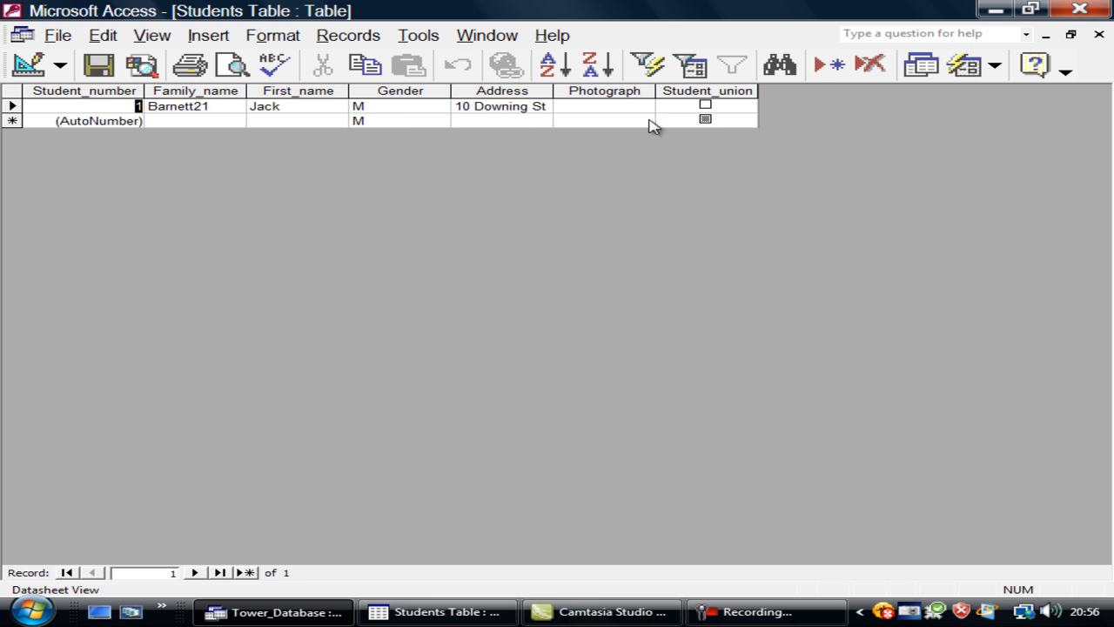
Add a second student record with the family name, first name and address, and mark the student as a Student_union member
click(181, 119)
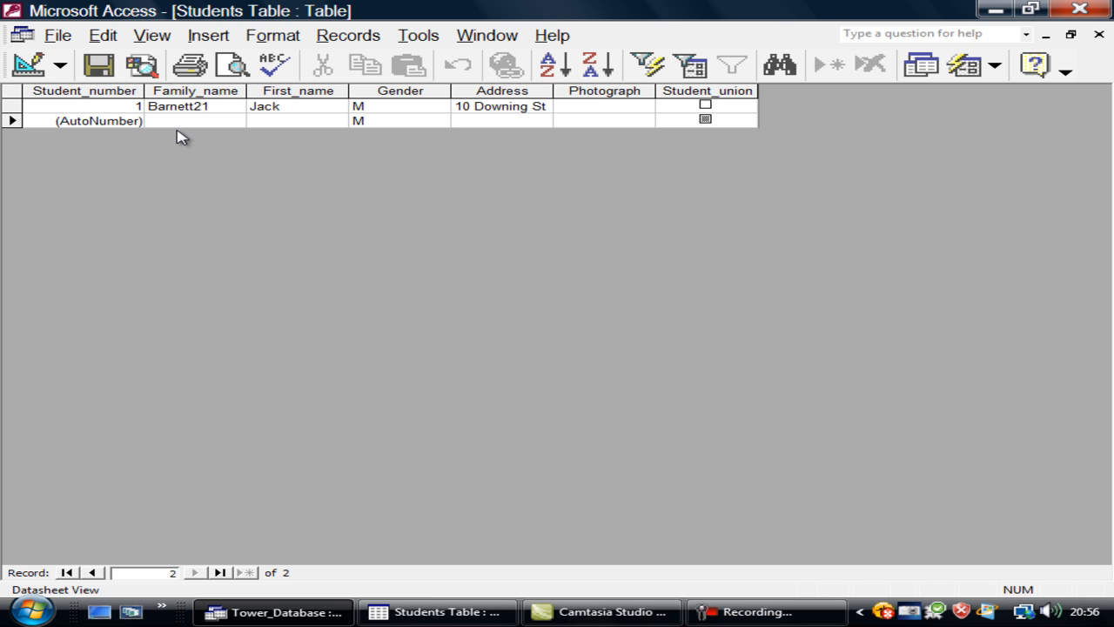
text(Abunga)
key(Tab)
text(Sam)
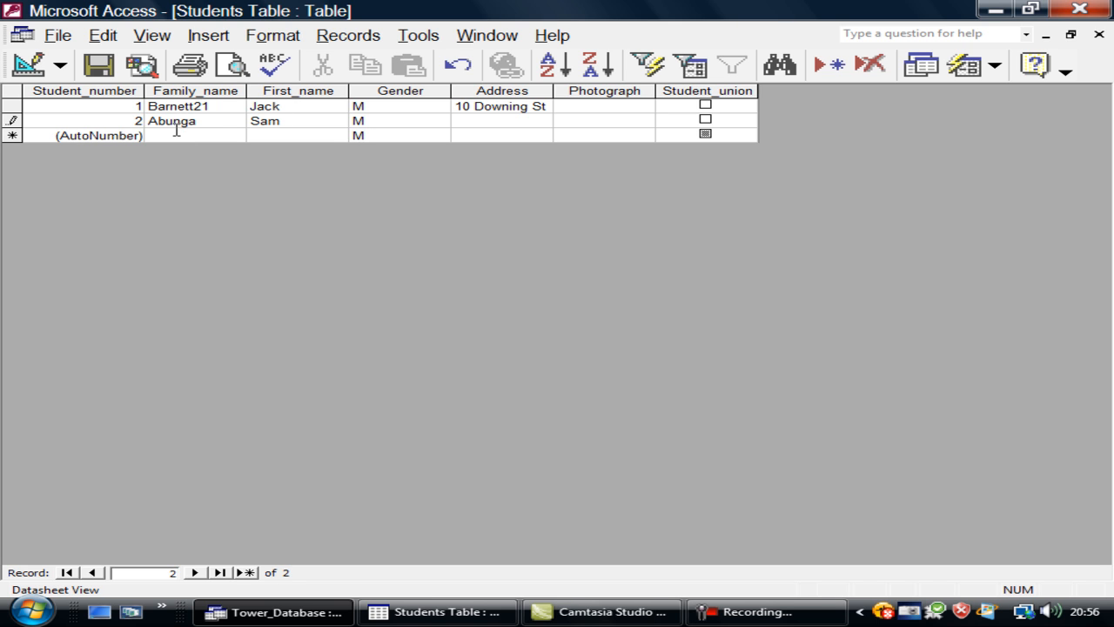
key(Tab)
key(Tab)
text(Thames Stree)
key(BackSpace)
key(BackSpace)
key(BackSpace)
click(705, 120)
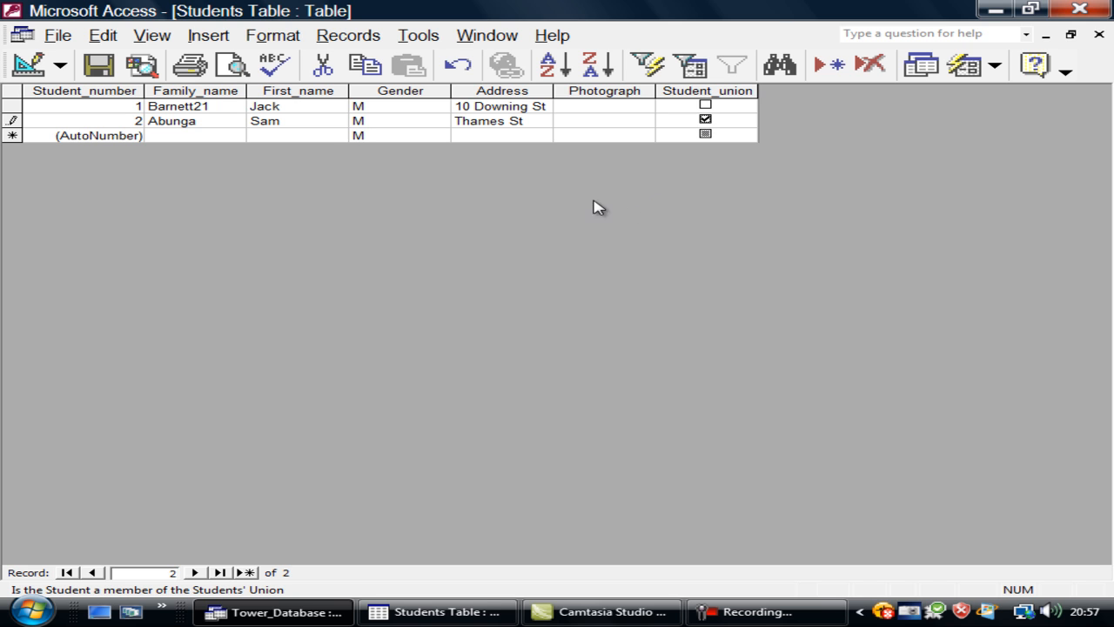
Add a third student record with the family name, first name, gender F and address, and mark Student_union membership
click(158, 135)
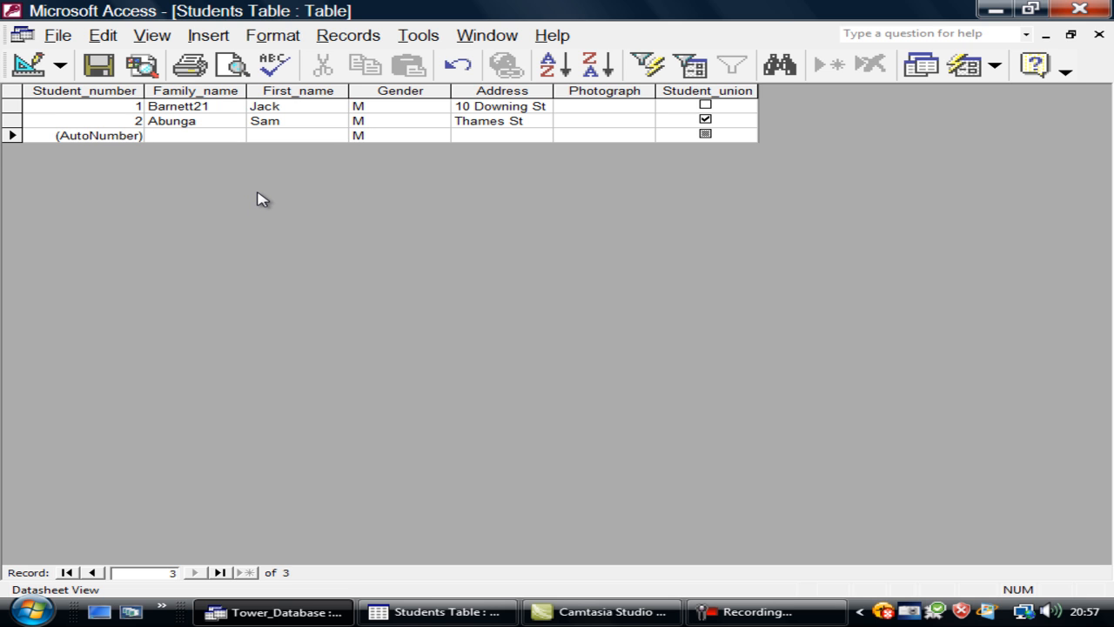
text(Smith)
key(Tab)
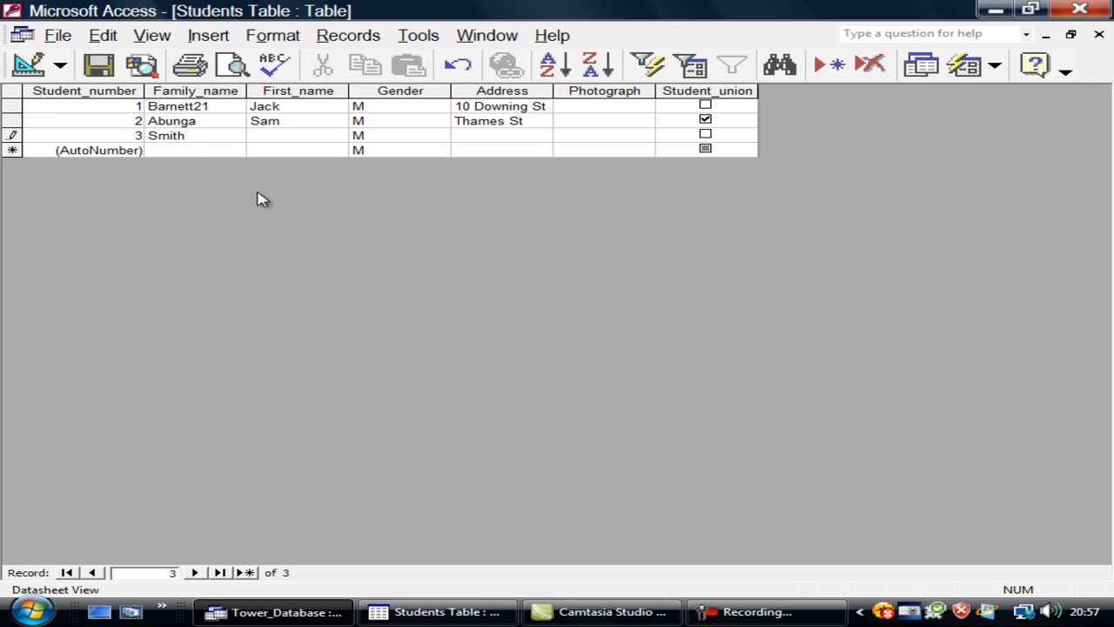
key(BackSpace)
text(Ann)
key(Tab)
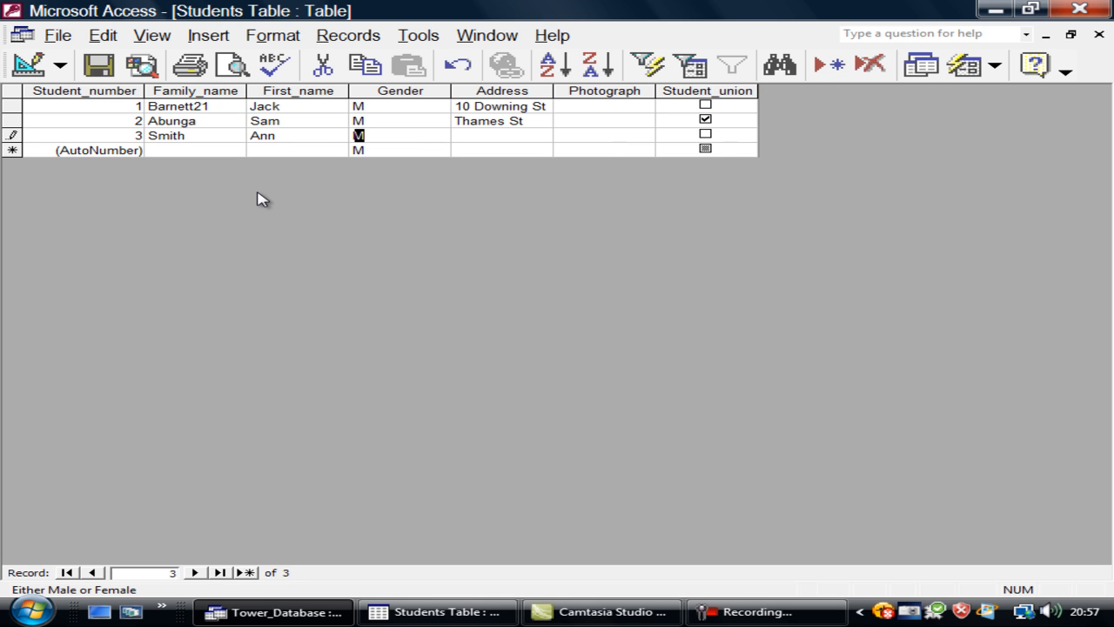
text(F)
key(Tab)
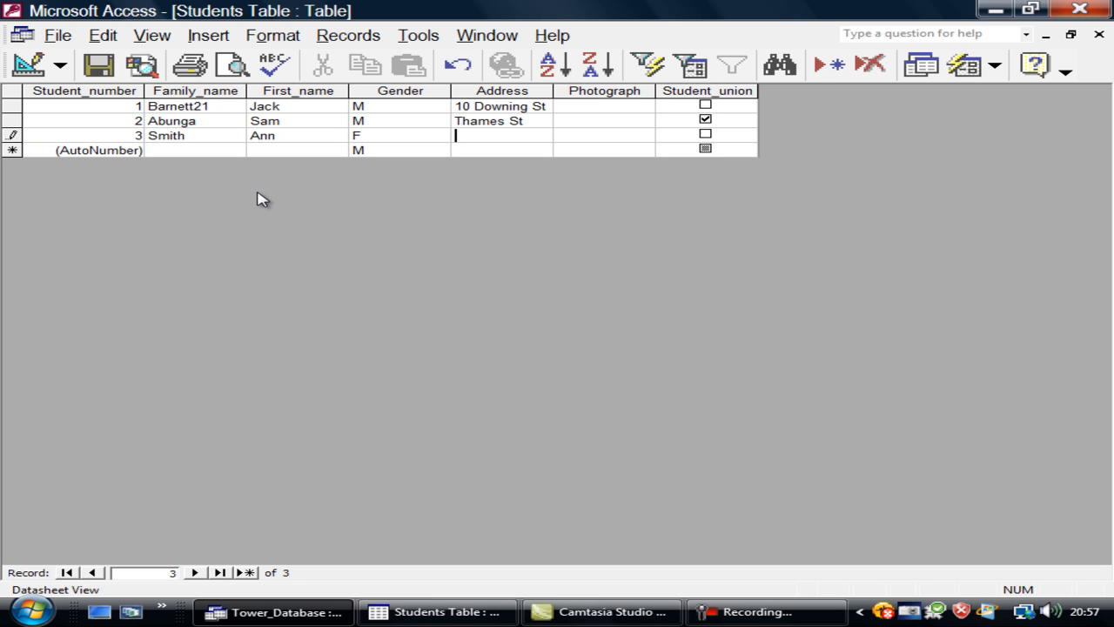
text(Oxford Rd)
key(Tab)
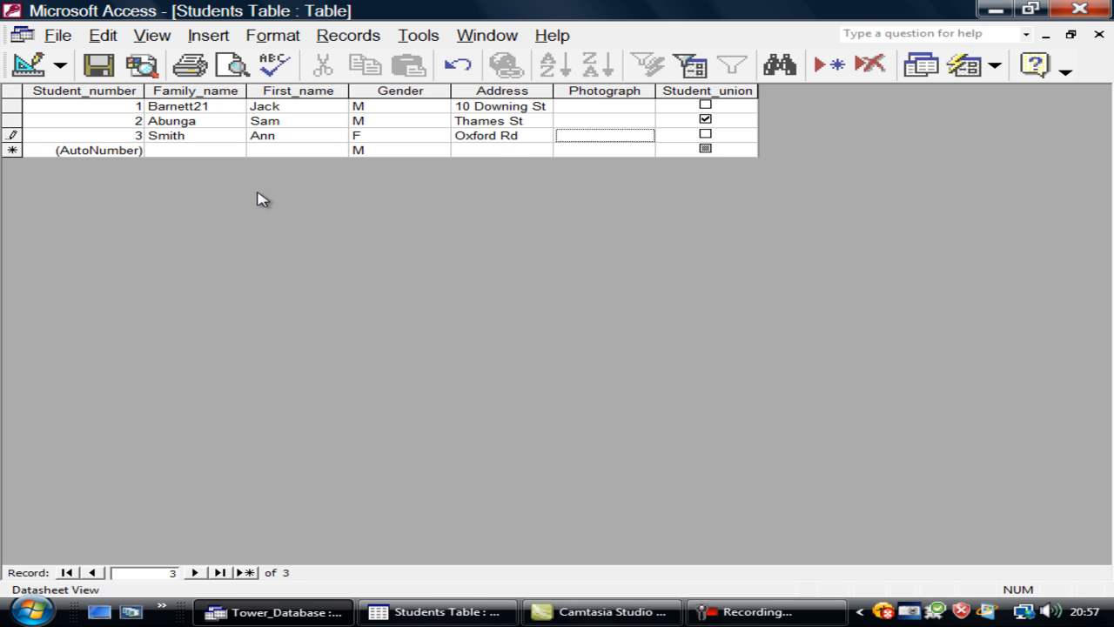
key(Tab)
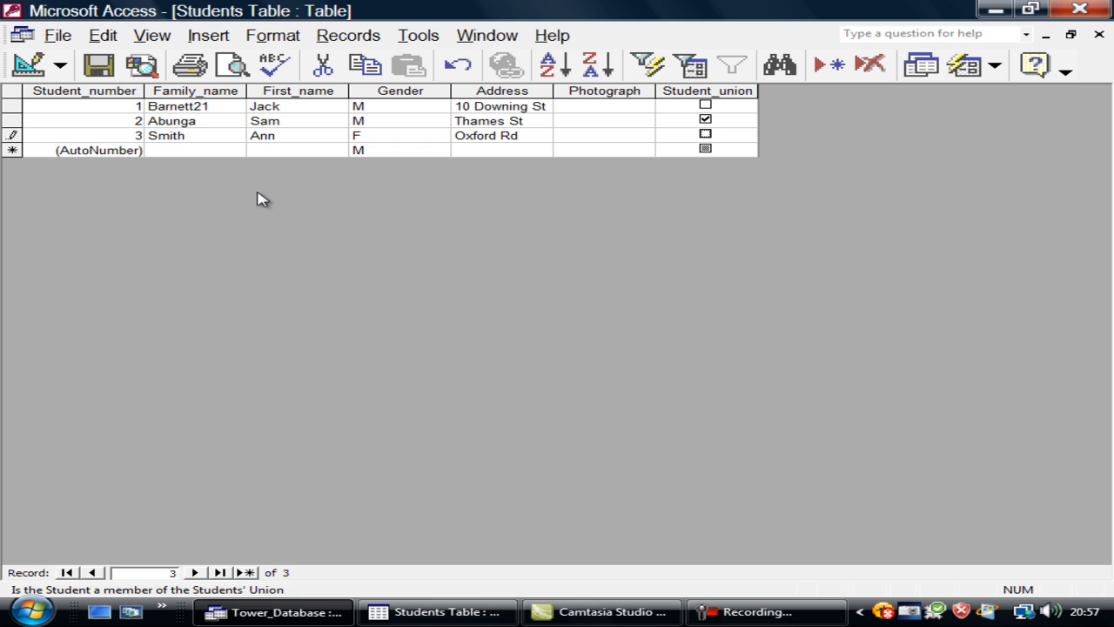
click(705, 135)
Close the Students Table and start the Form Wizard with Students Table as the source
click(1098, 35)
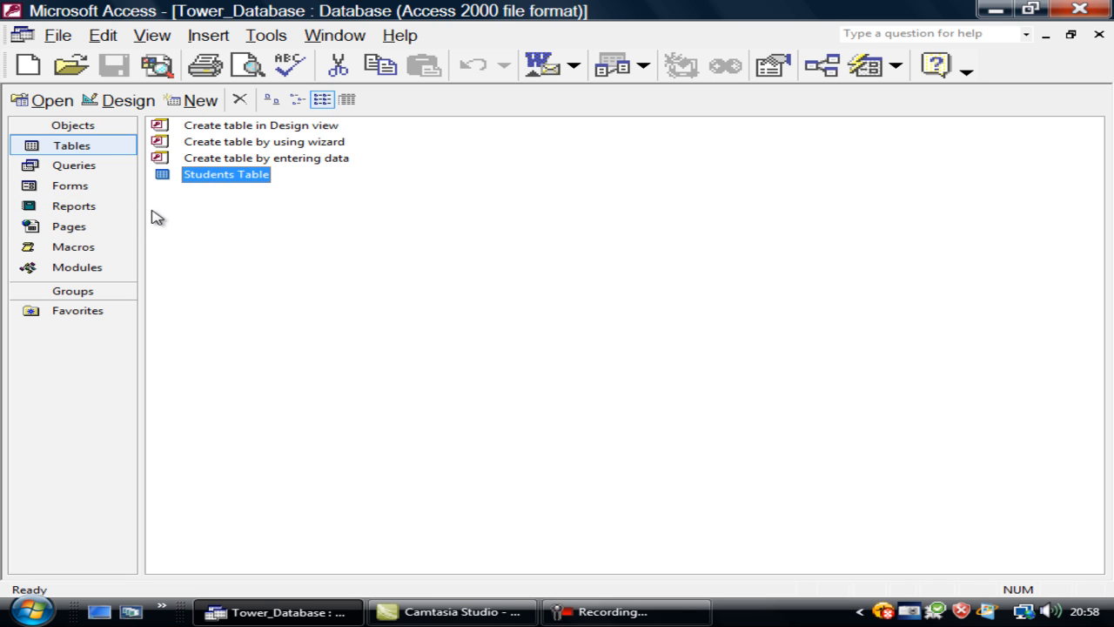
click(111, 192)
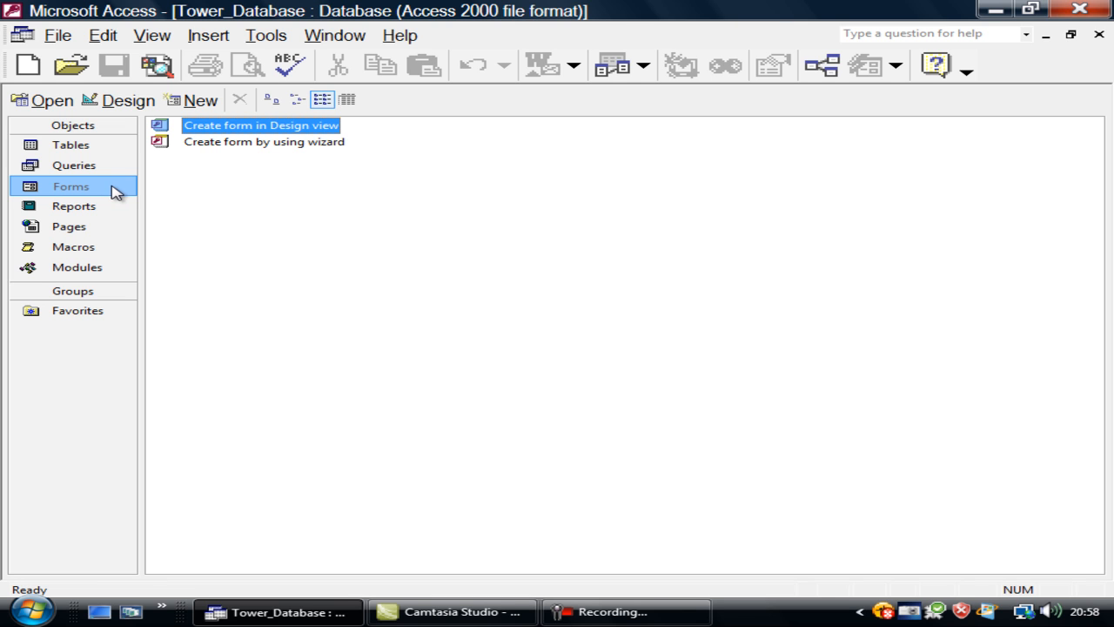
click(231, 149)
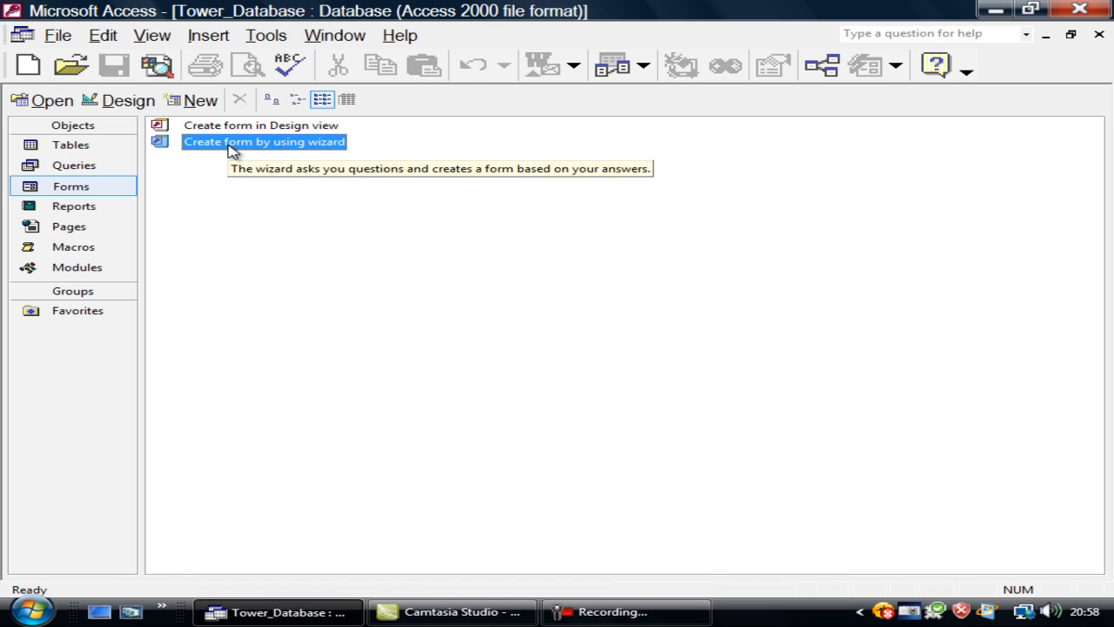
double_click(229, 146)
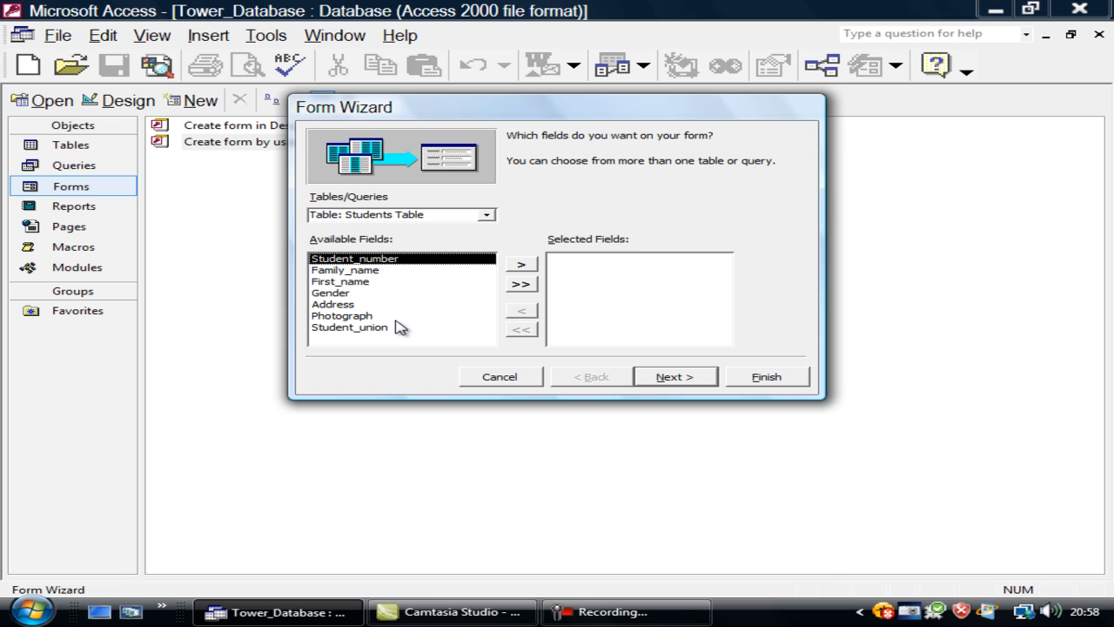
click(487, 215)
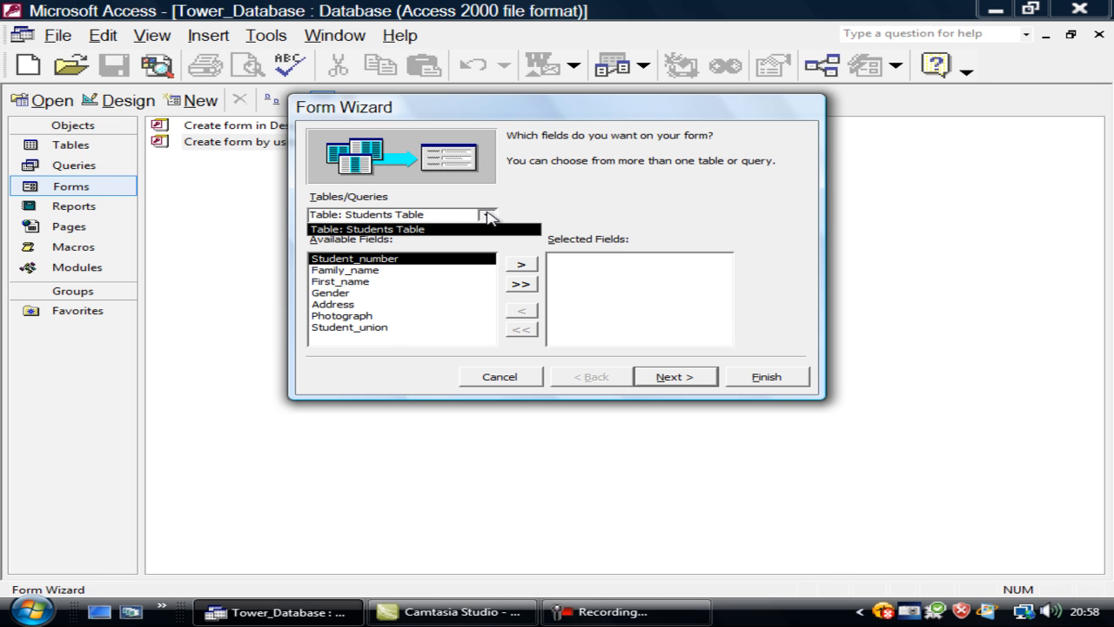
click(486, 216)
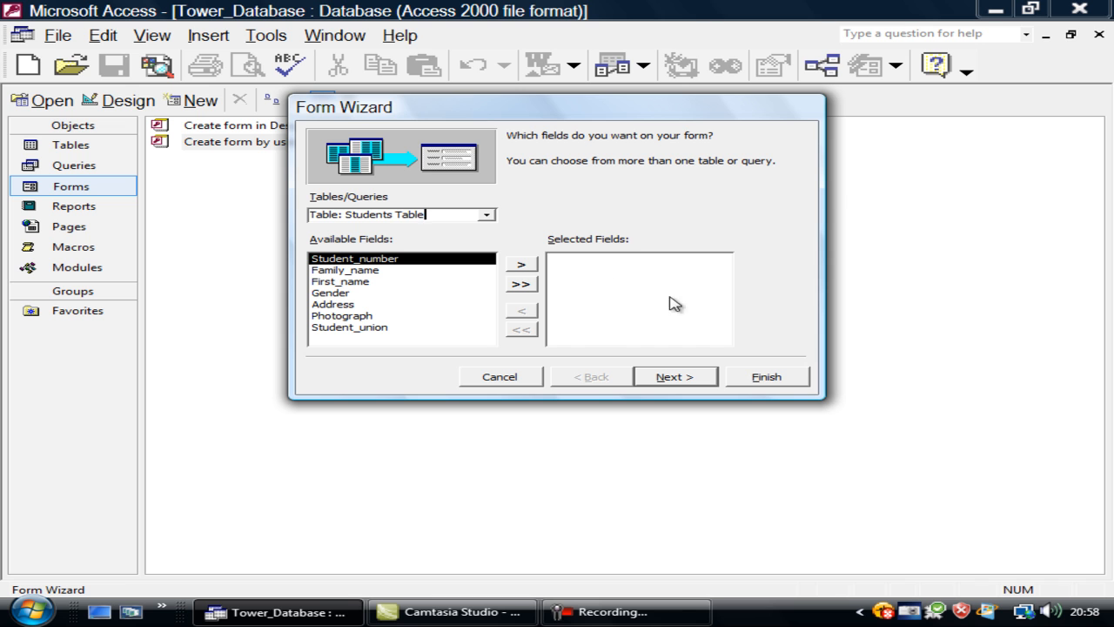
click(520, 265)
click(520, 264)
click(521, 265)
click(521, 264)
click(521, 265)
click(520, 264)
click(521, 264)
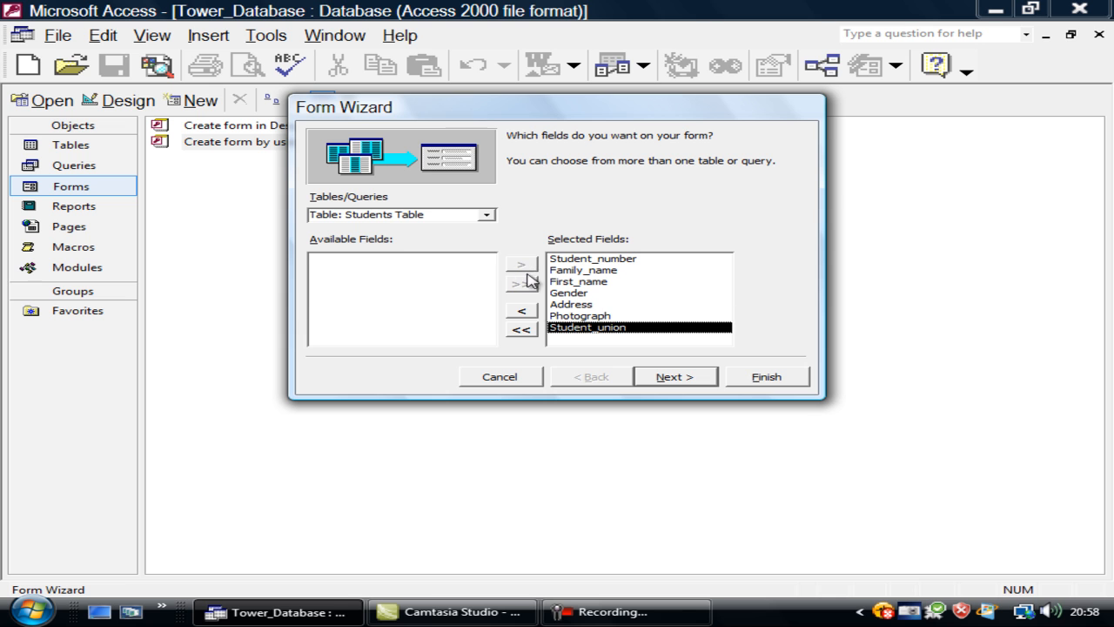
click(522, 331)
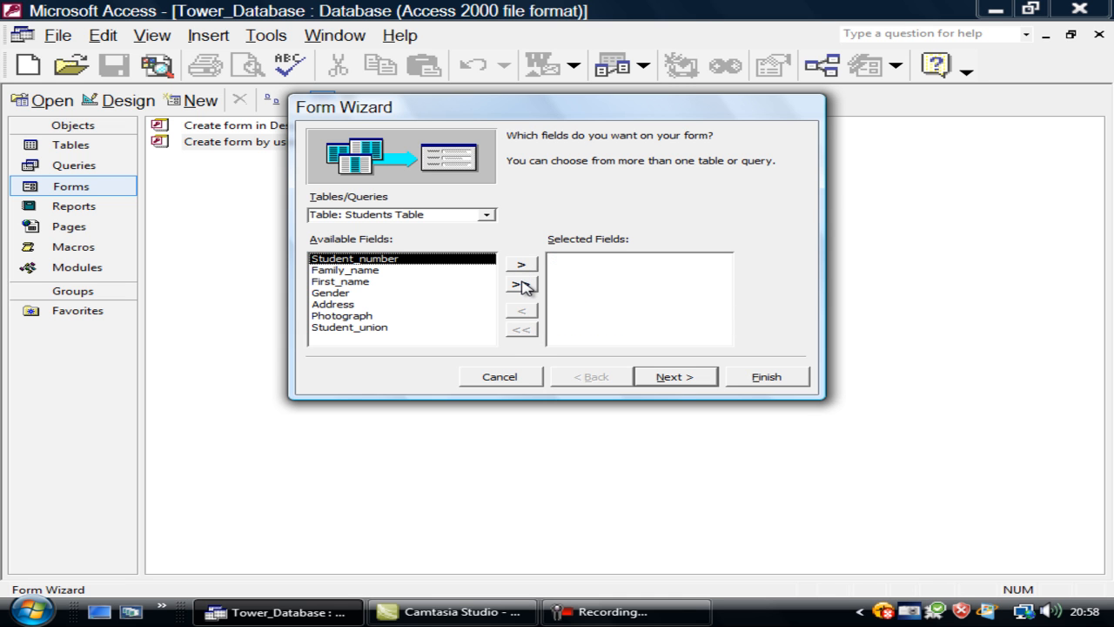
Include all Students Table fields in the form at once and choose the Columnar layout after previewing Tabular, Datasheet and Justified
click(522, 284)
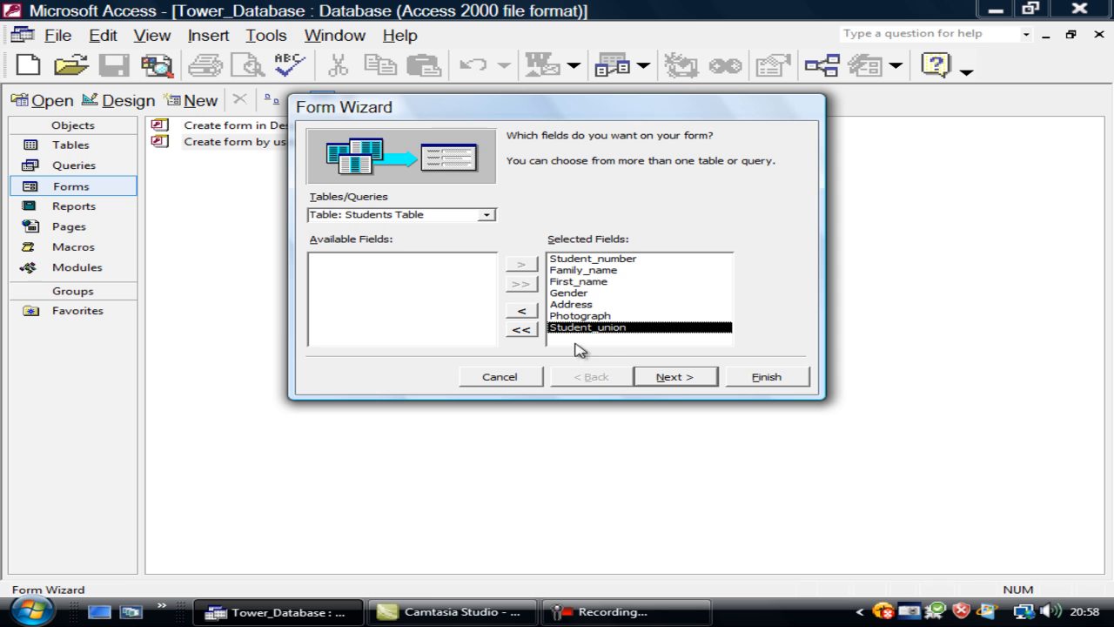
click(675, 379)
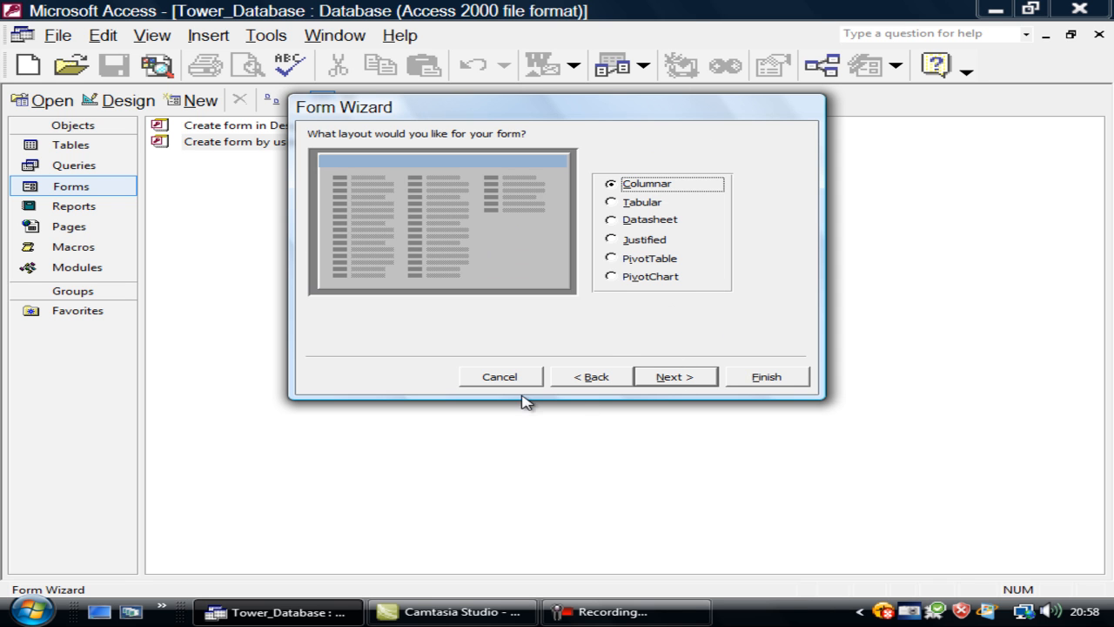
click(612, 203)
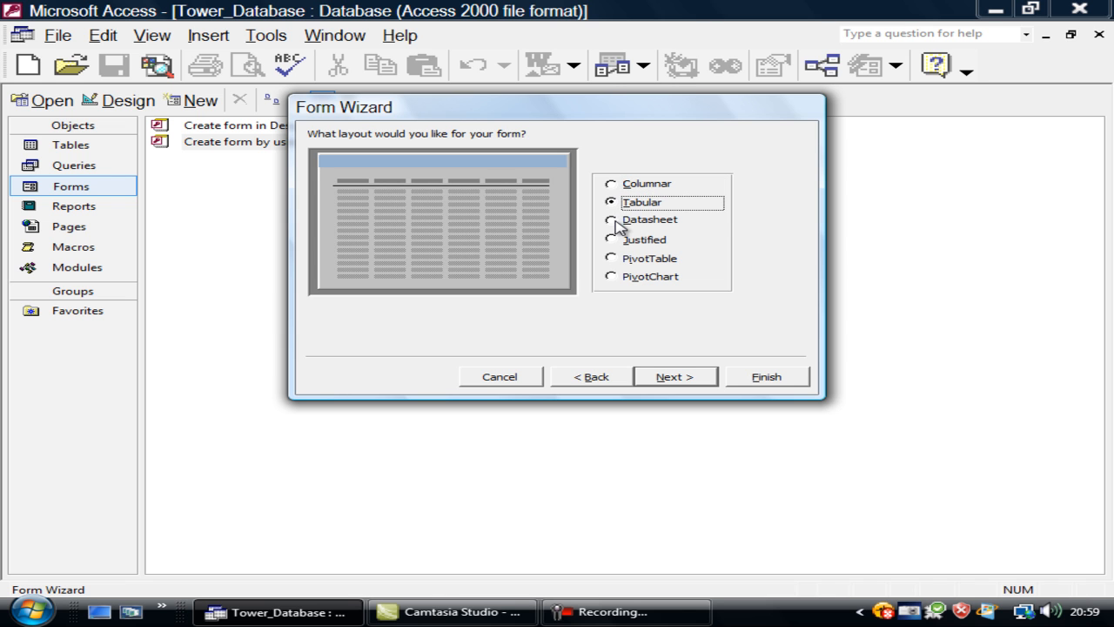
click(614, 222)
click(614, 243)
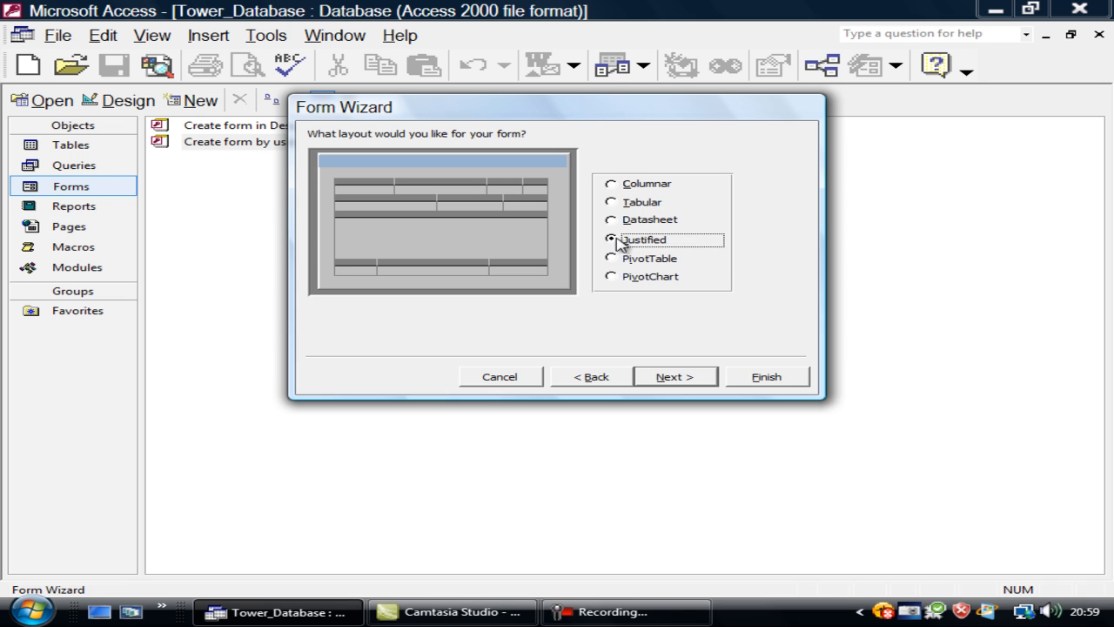
click(612, 186)
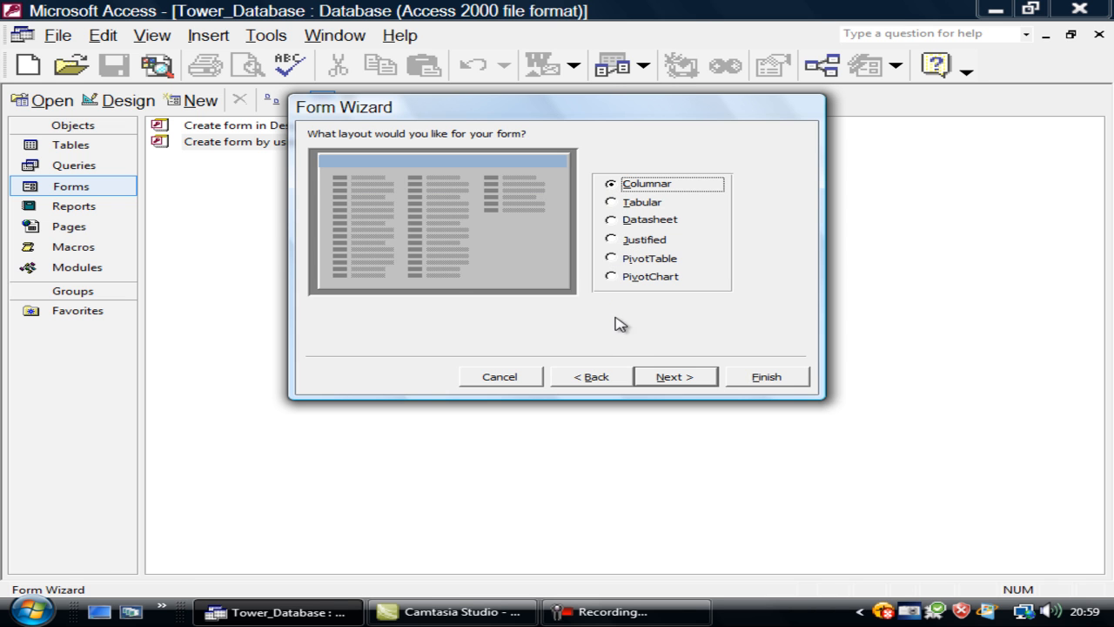
click(649, 377)
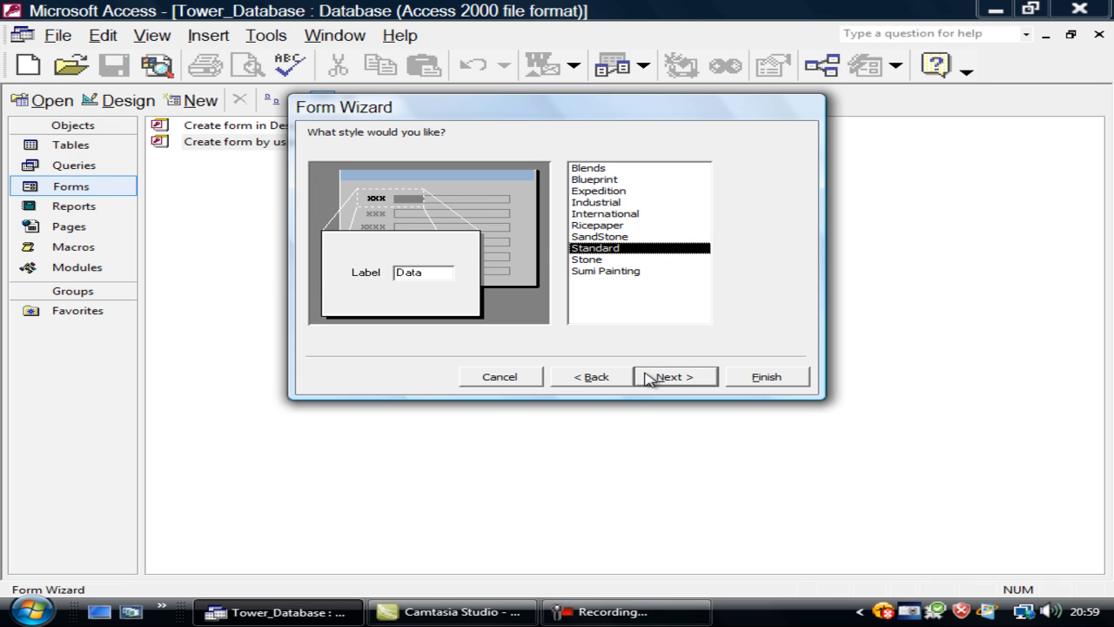
Preview the form styles from Blends through Sumi Painting, keep the Standard style and continue in the Form Wizard
click(595, 168)
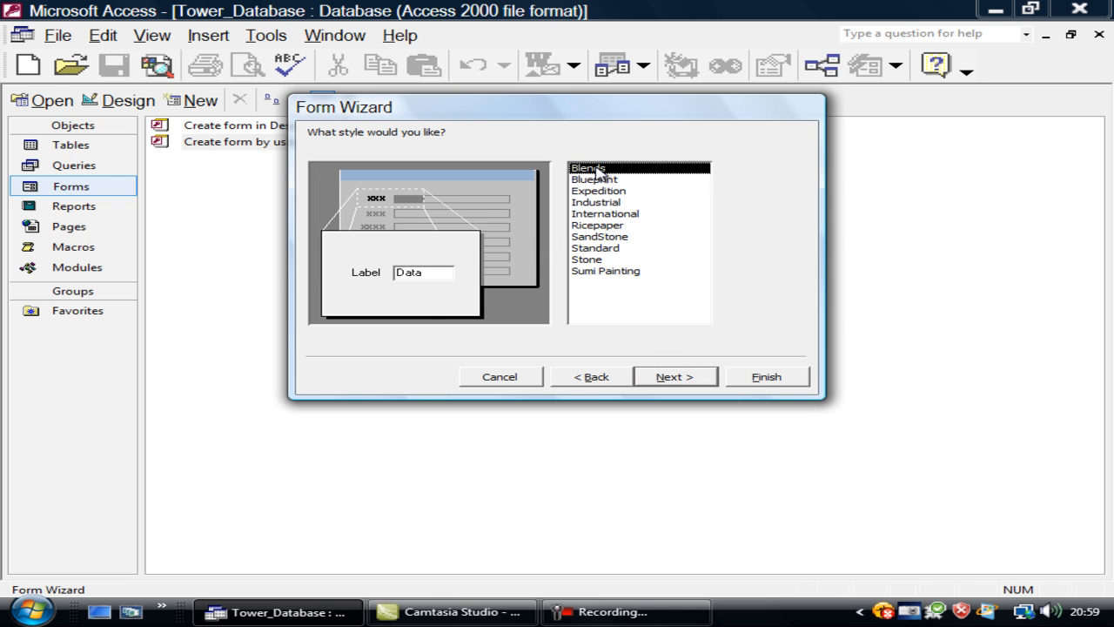
click(594, 179)
click(595, 190)
click(594, 202)
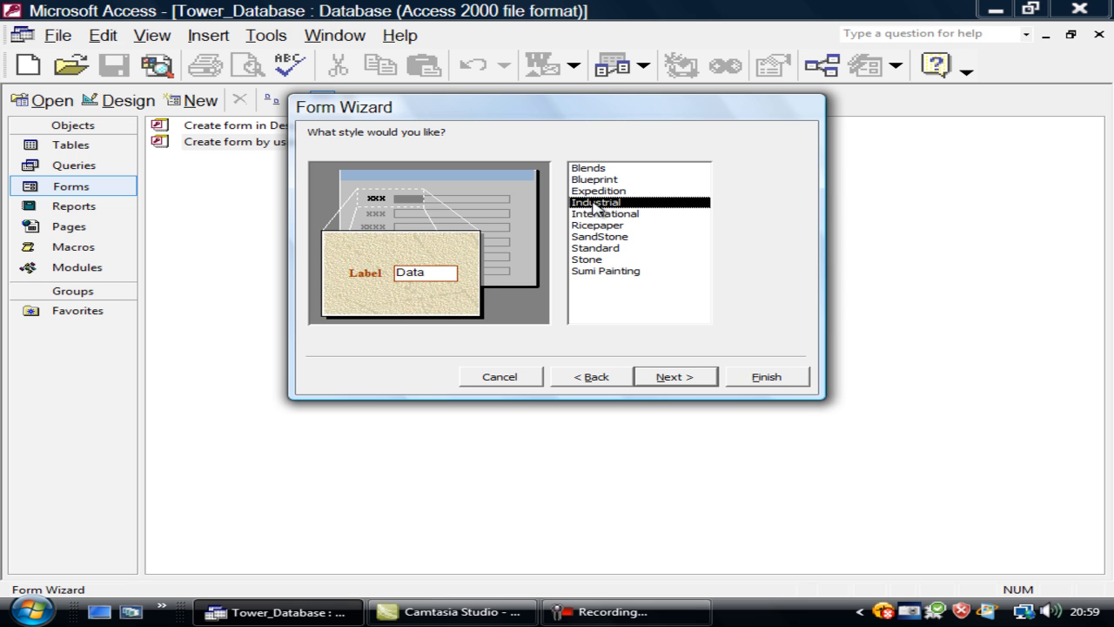
click(595, 213)
click(596, 225)
click(597, 236)
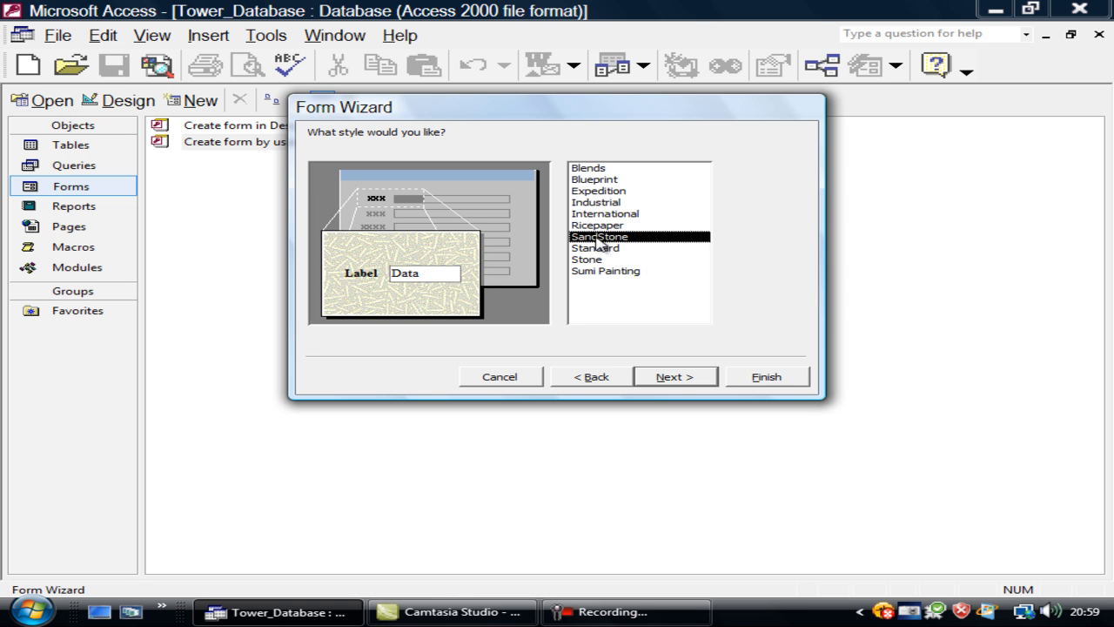
click(596, 248)
click(595, 259)
click(596, 270)
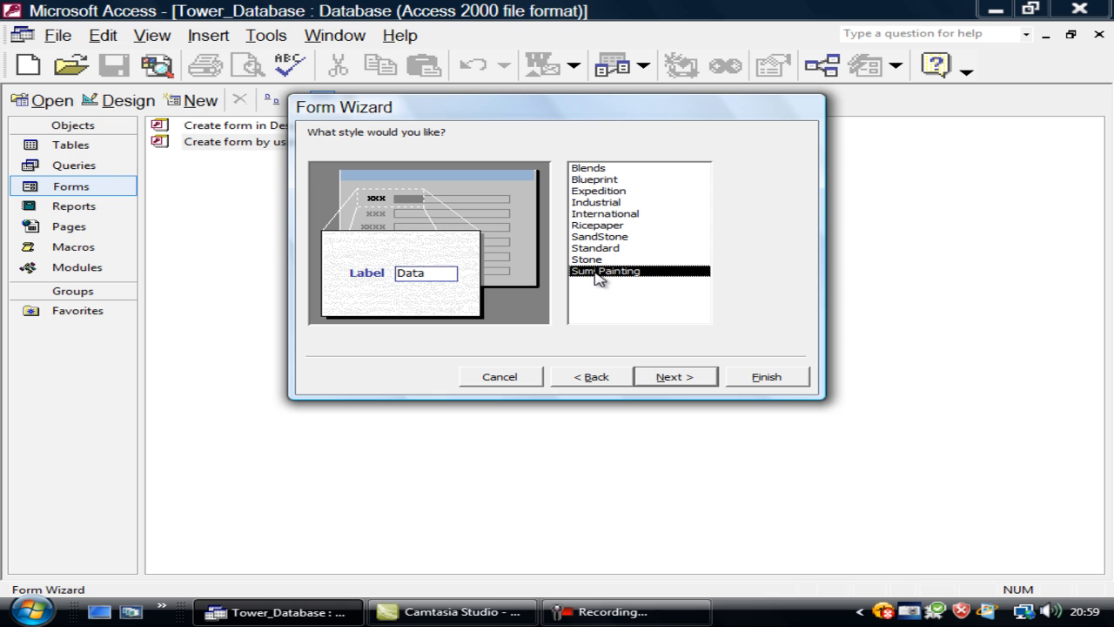
click(591, 250)
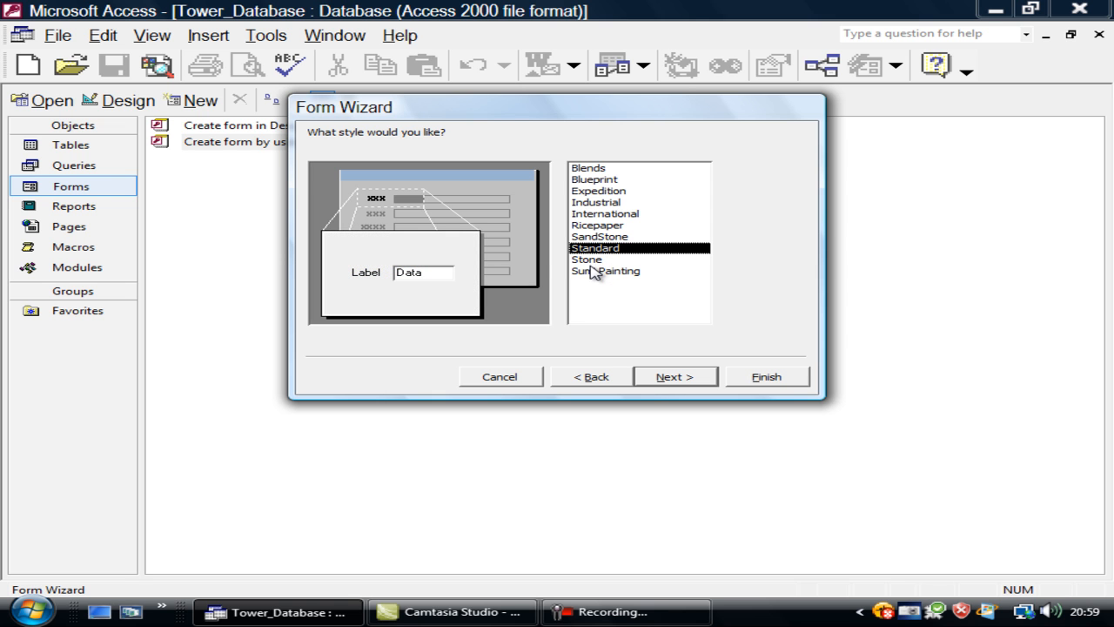
click(649, 377)
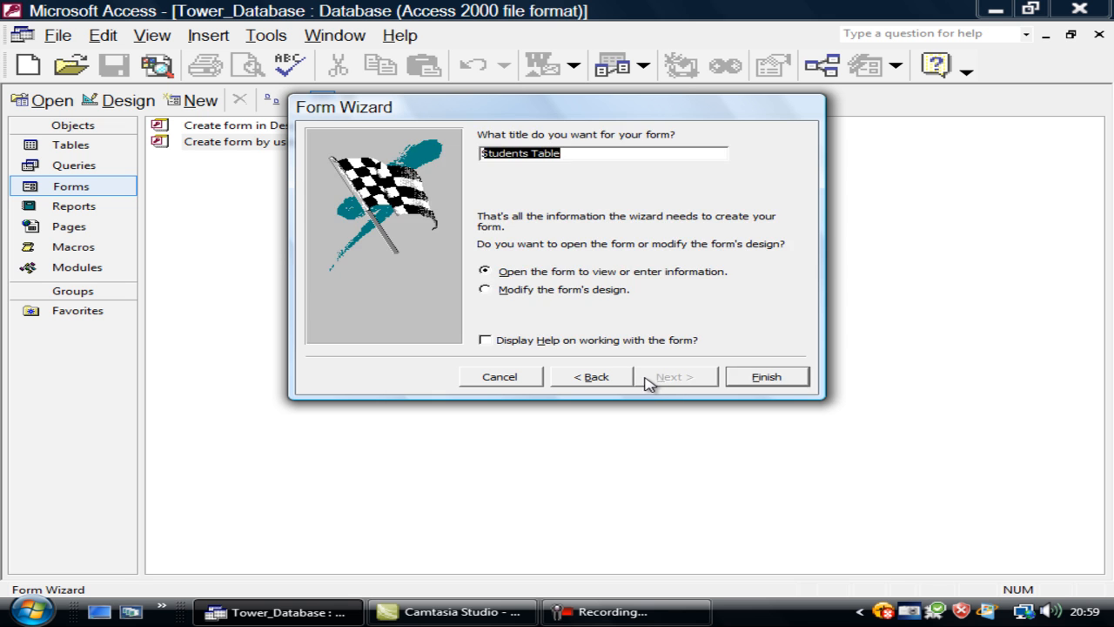
Title the form Students' Form, finish the wizard and browse forward to the third student record
click(534, 155)
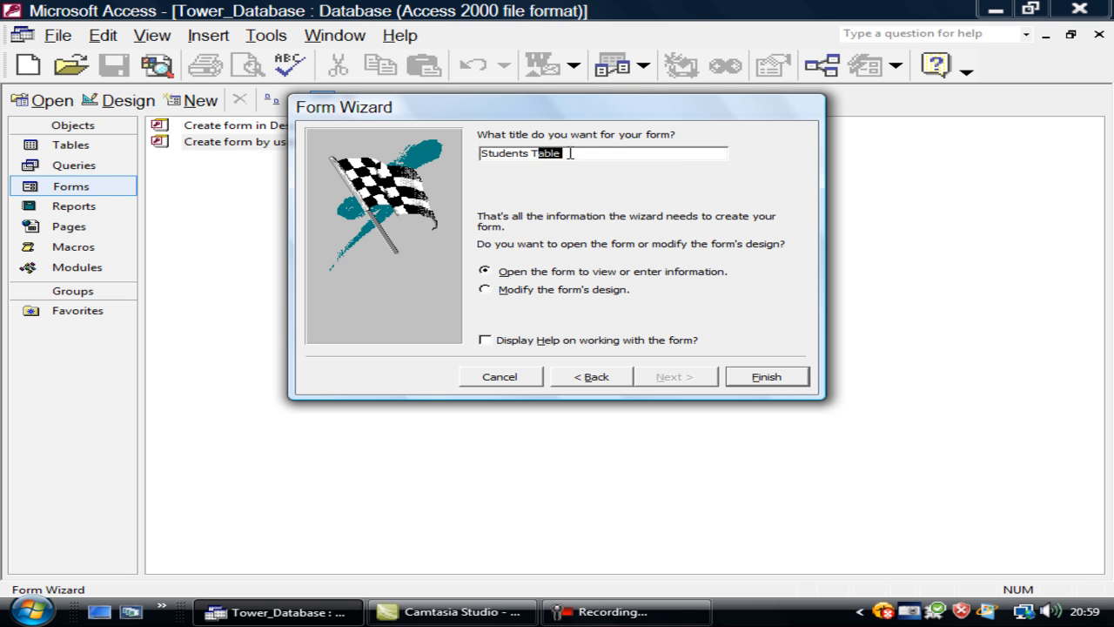
drag(533, 153, 577, 152)
click(746, 378)
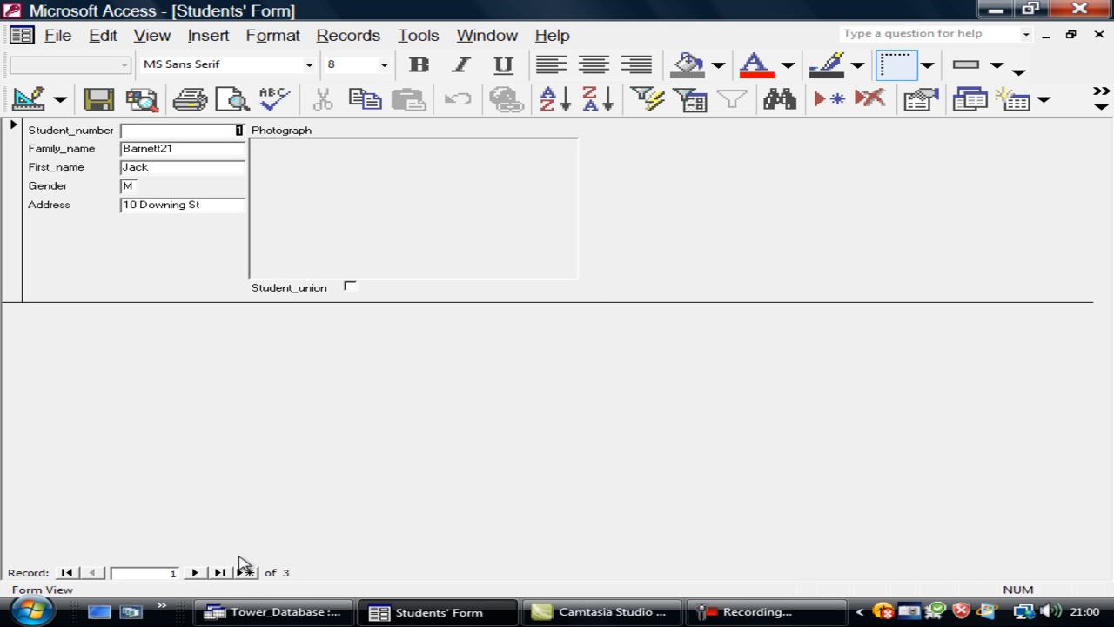
click(195, 571)
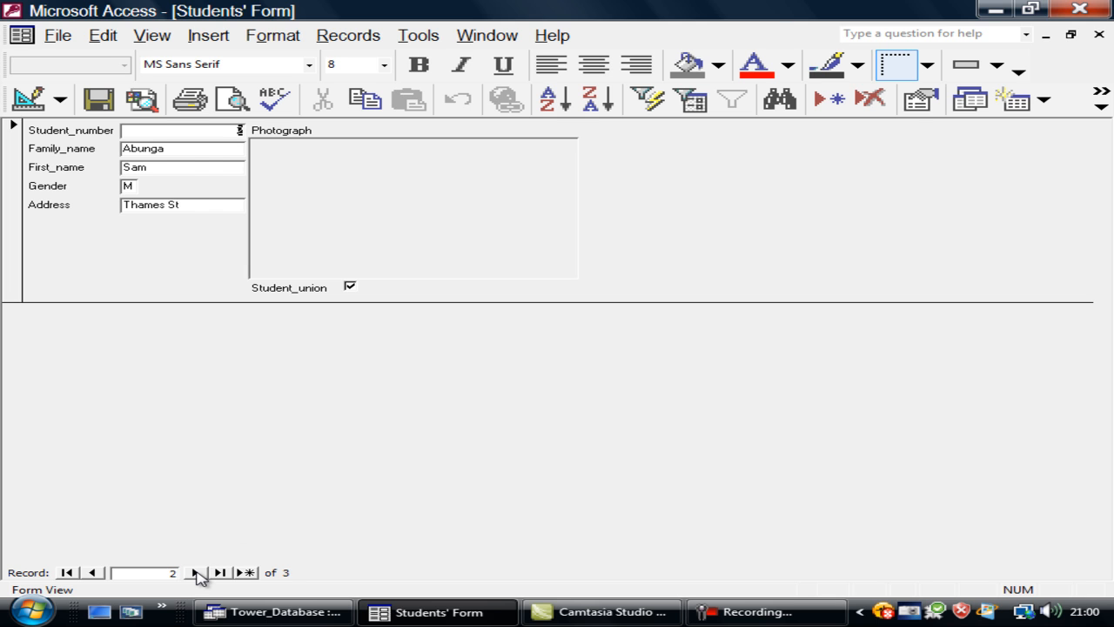
click(197, 572)
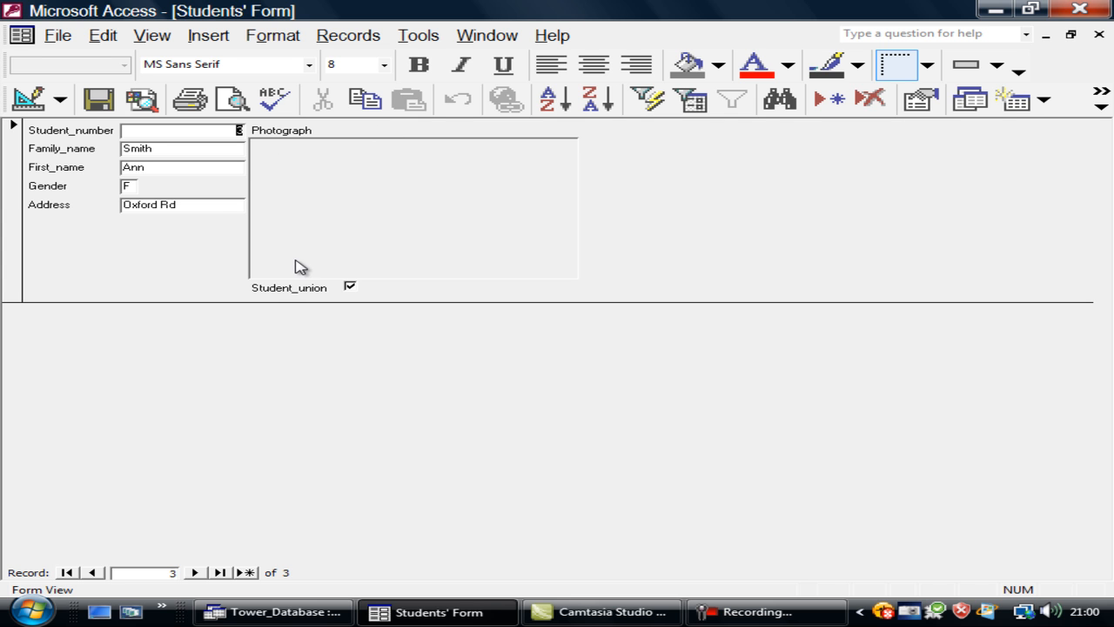
Switch the form to Design View, move the Toolbox clear of the form fields and close the field list
click(25, 99)
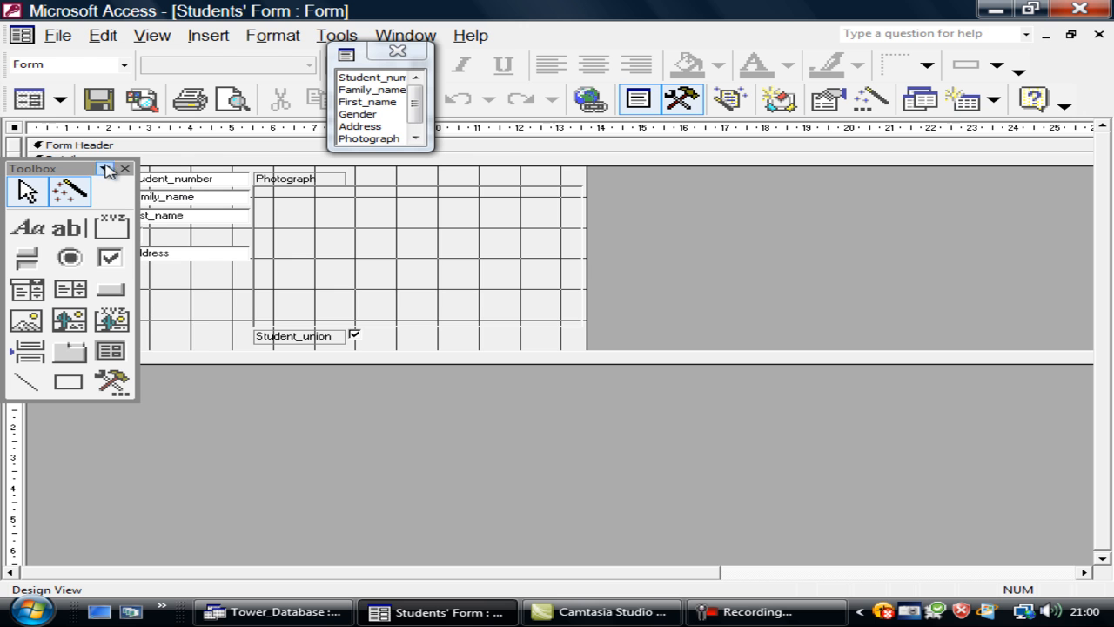
drag(106, 168, 1000, 199)
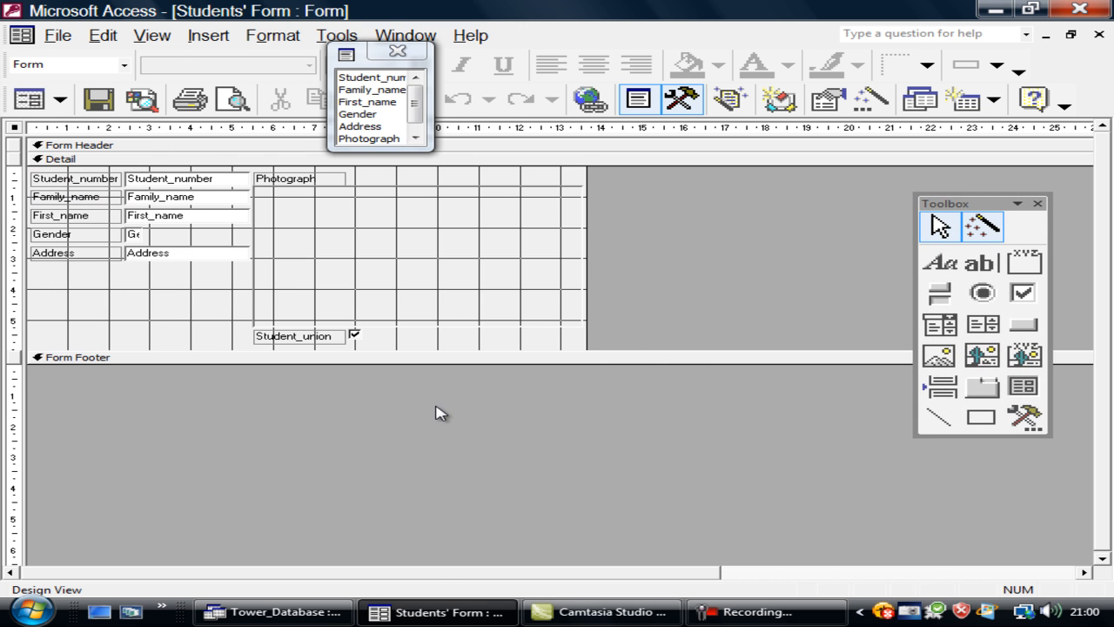
click(398, 53)
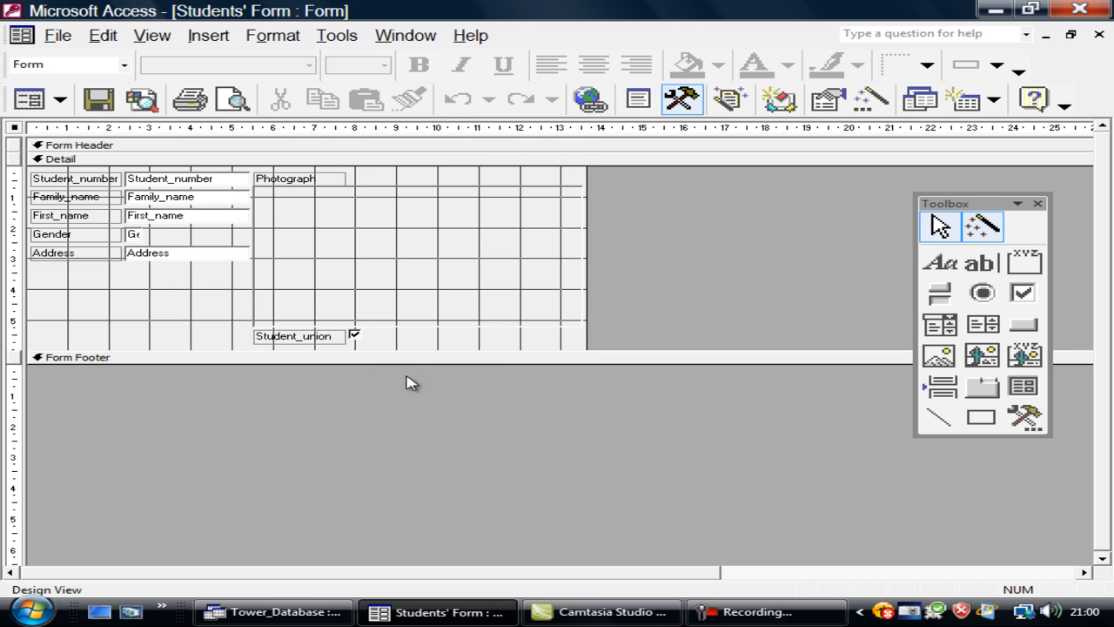
Enlarge the form's Detail section to about 12 ruler units high and 25 ruler units wide
drag(467, 363, 468, 546)
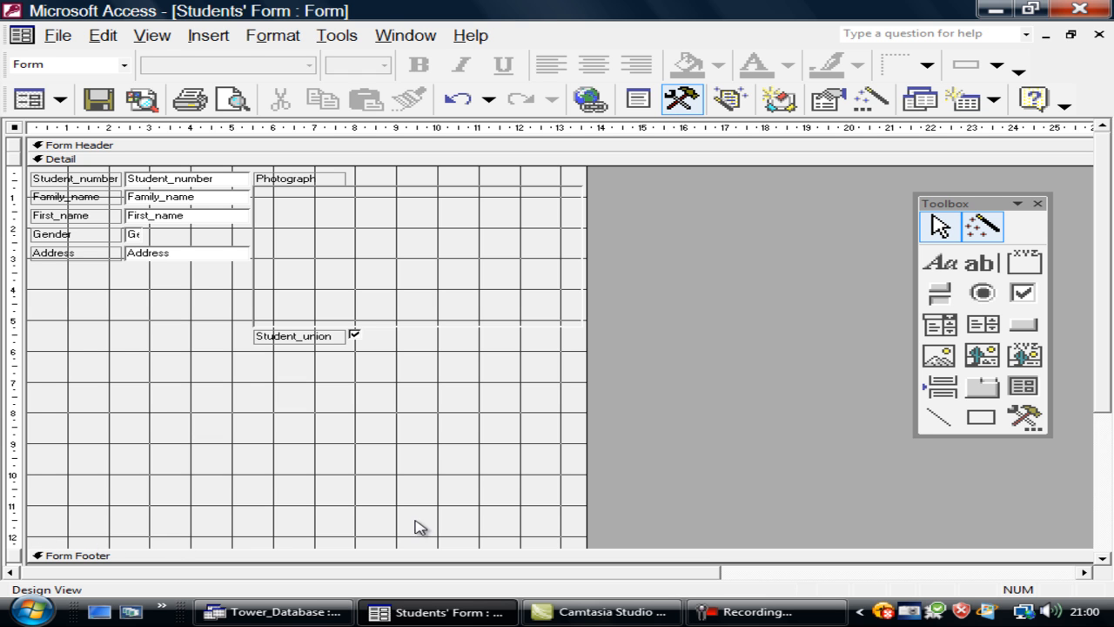
drag(587, 406, 1058, 371)
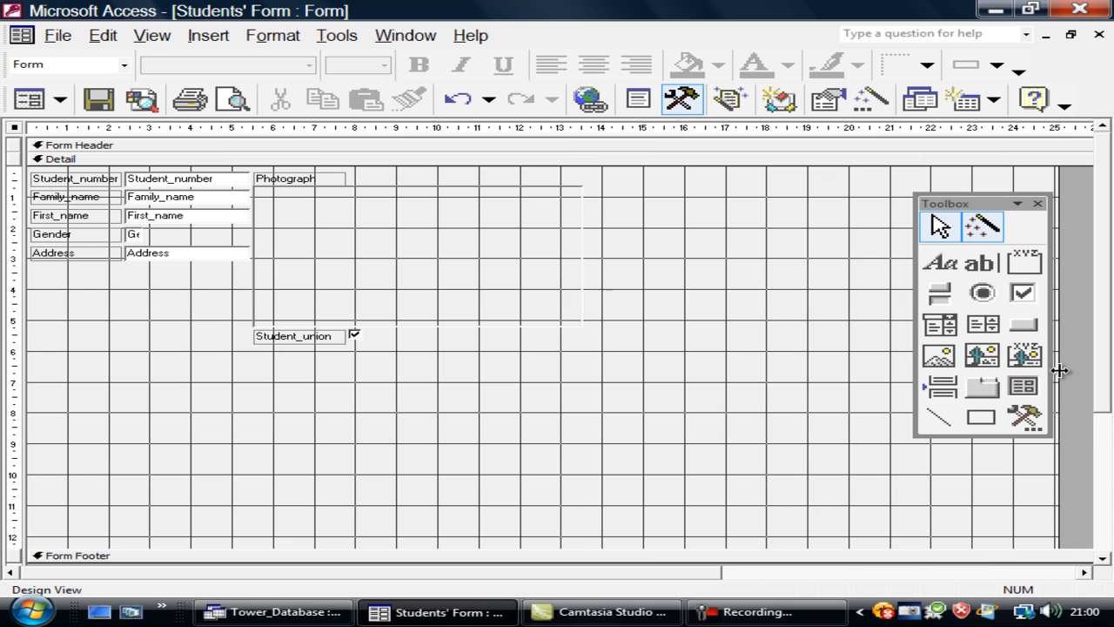
Shift the Photograph field to about 7.4 on the horizontal ruler and narrow its frame to about 4.7 units
click(311, 299)
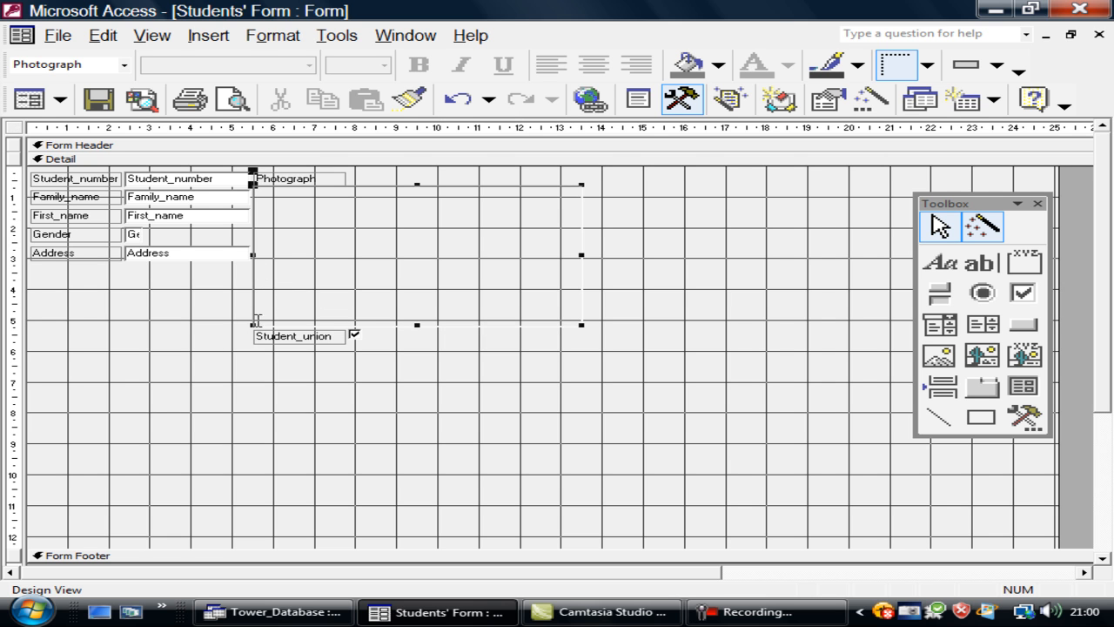
drag(268, 325, 345, 324)
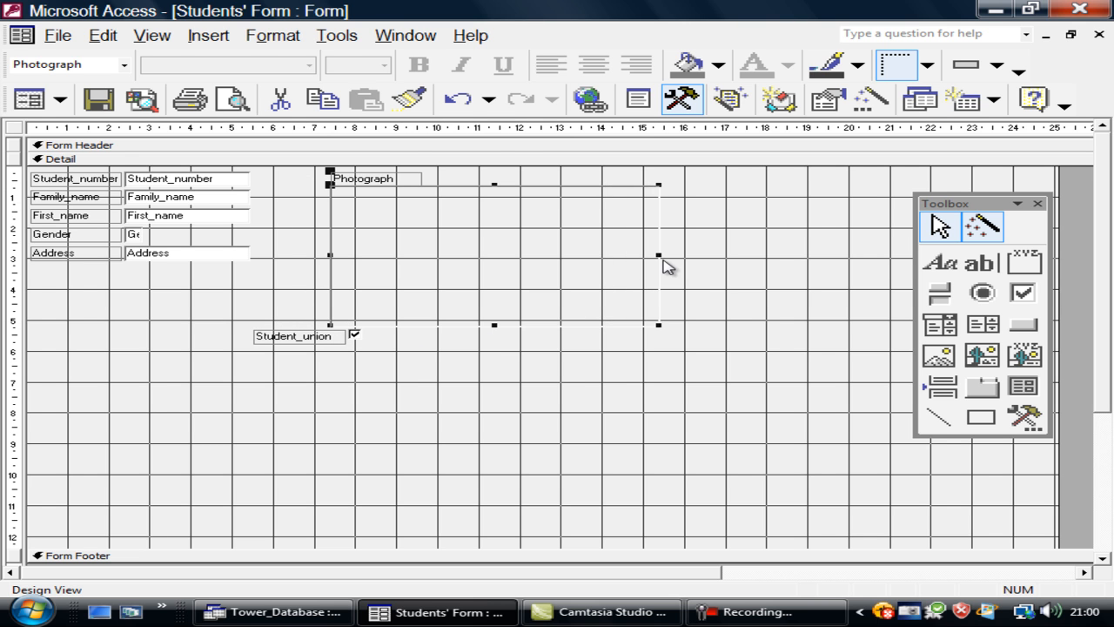
drag(659, 255, 523, 258)
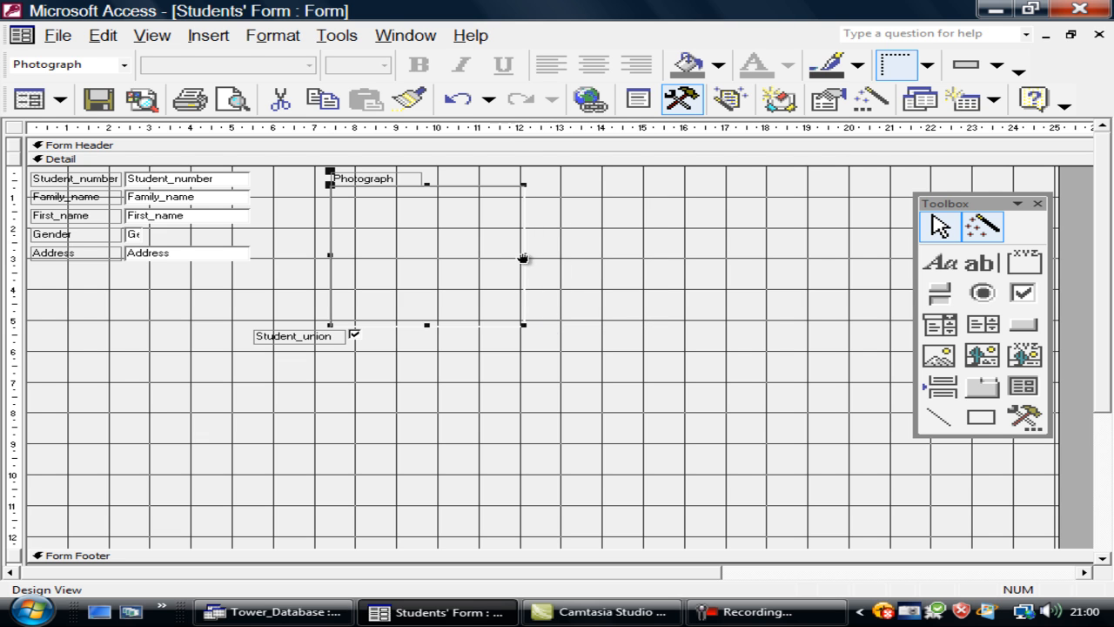
Move the Student_union label and check box below the Address field, roughly in line with the other labels
drag(317, 338, 92, 337)
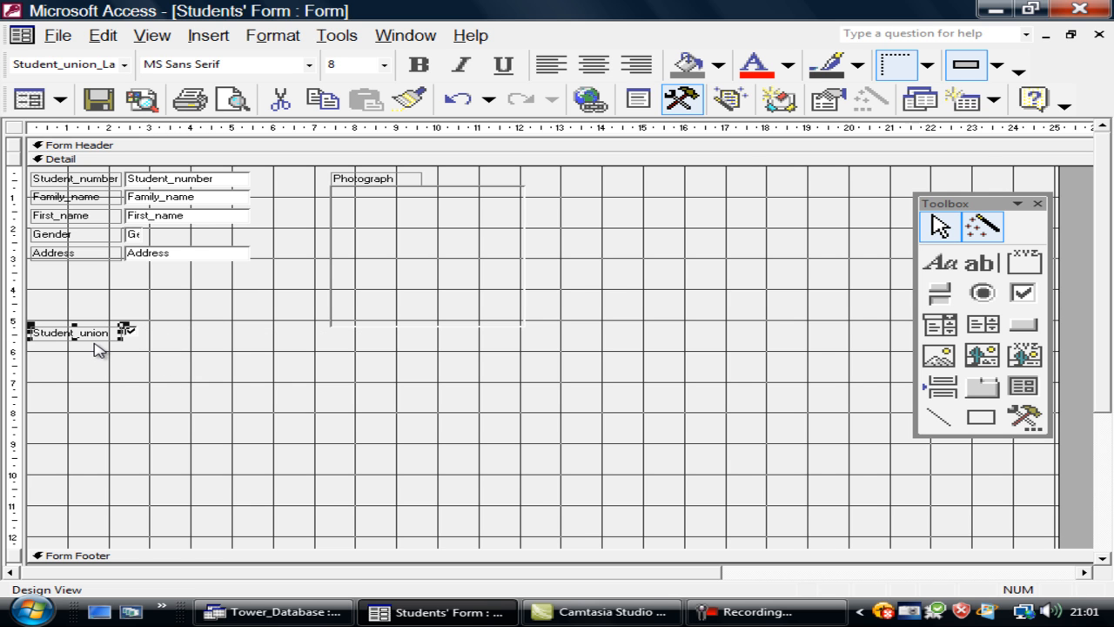
key(Right)
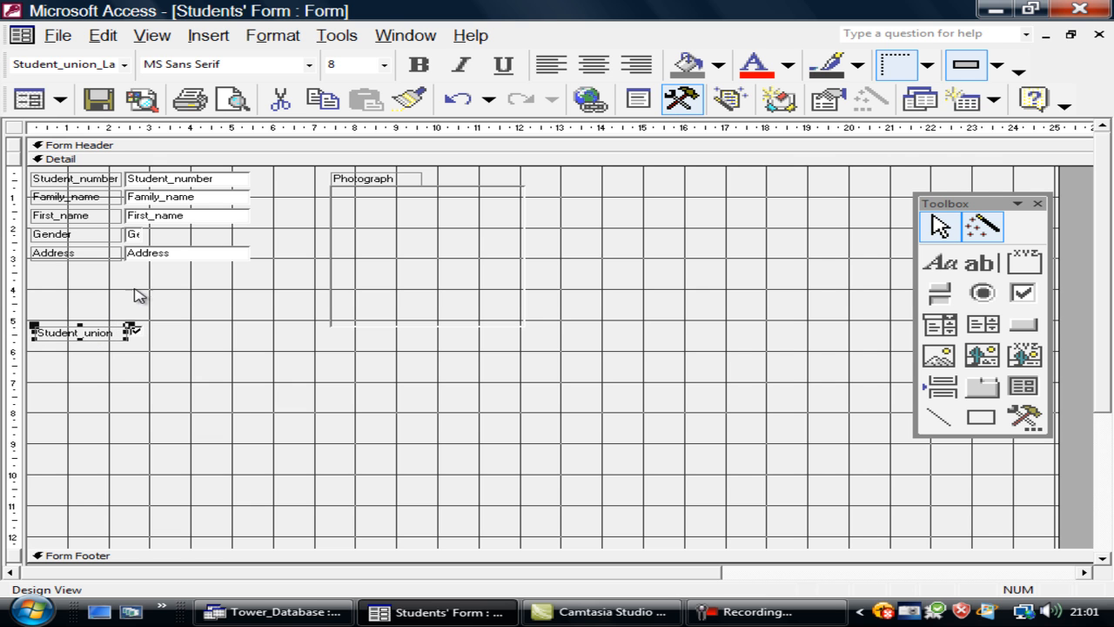
Move all the fields except Photograph together about 1.8 units down and 0.9 units right in the Detail section
drag(355, 383, 29, 172)
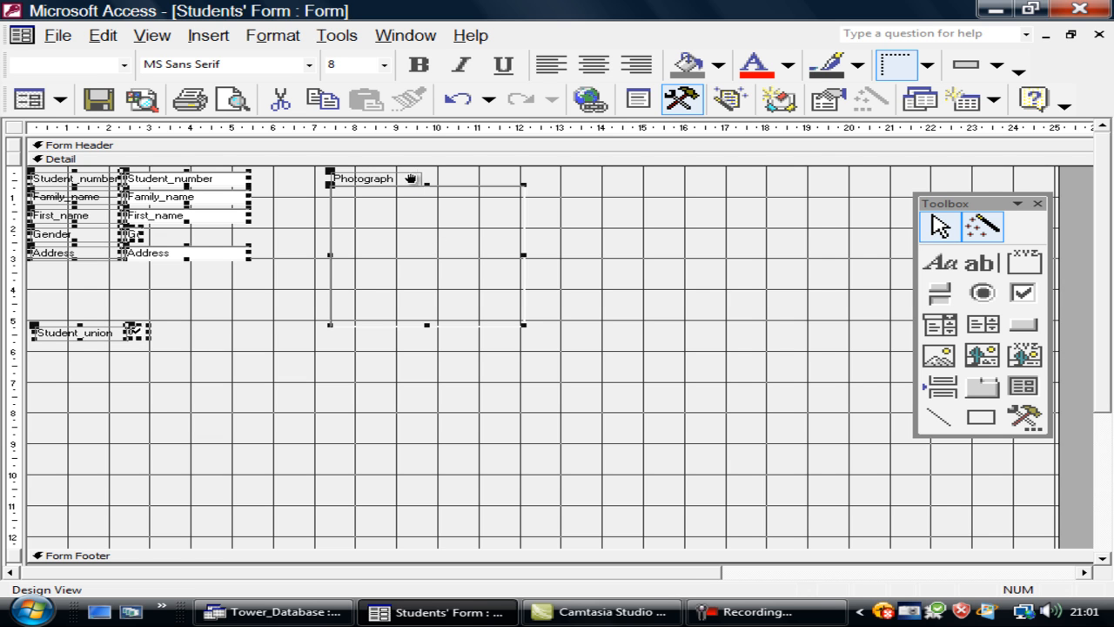
shift+click(360, 324)
key(ctrl+Down)
key(ctrl+Down)
key(ctrl+Down)
key(ctrl+Down)
key(ctrl+Down)
key(ctrl+Down)
key(ctrl+Down)
key(ctrl+Down)
key(ctrl+Down)
key(ctrl+Down)
key(ctrl+Down)
key(ctrl+Down)
key(ctrl+Down)
key(ctrl+Down)
key(ctrl+Down)
key(ctrl+Down)
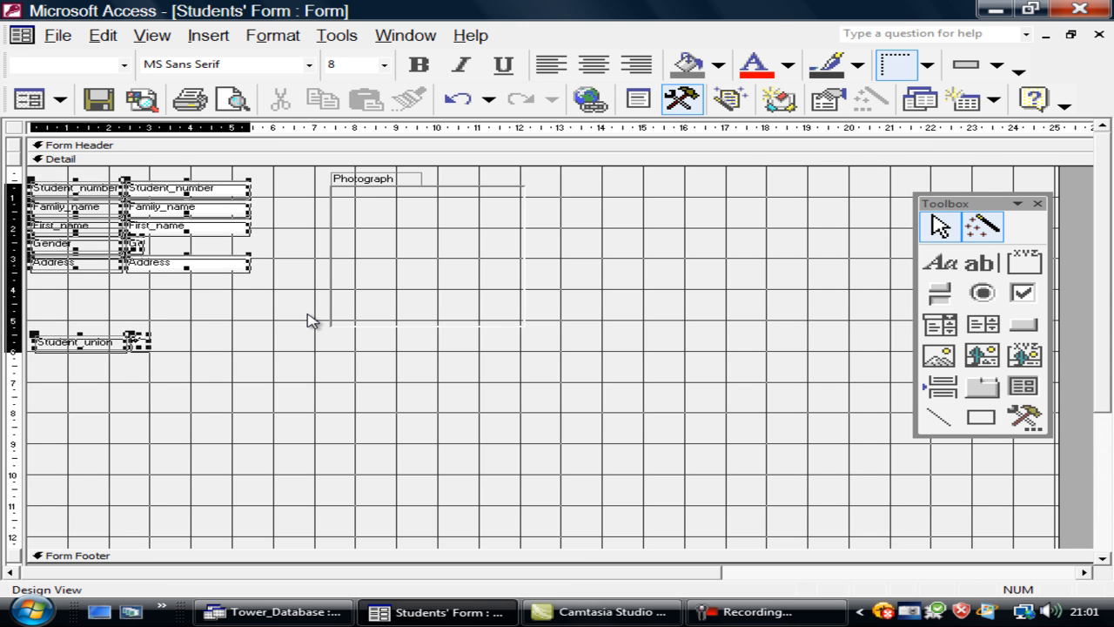
key(ctrl+Right)
key(ctrl+Right)
key(ctrl+Right)
key(ctrl+Right)
key(ctrl+Right)
key(ctrl+Right)
key(ctrl+Right)
key(ctrl+Right)
key(ctrl+Right)
key(ctrl+Right)
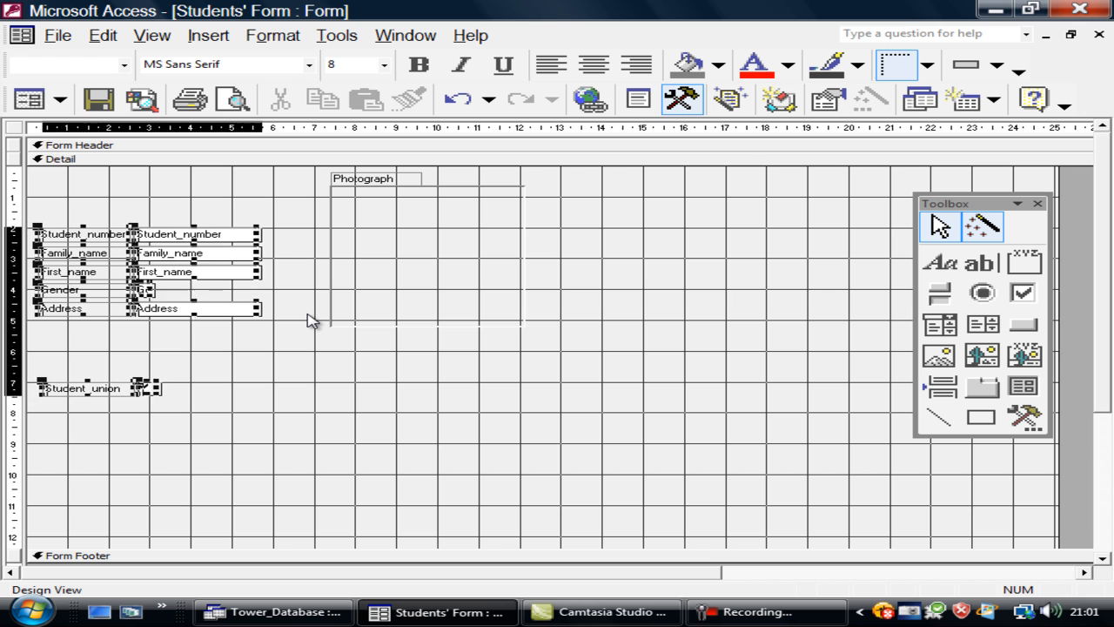
key(ctrl+Right)
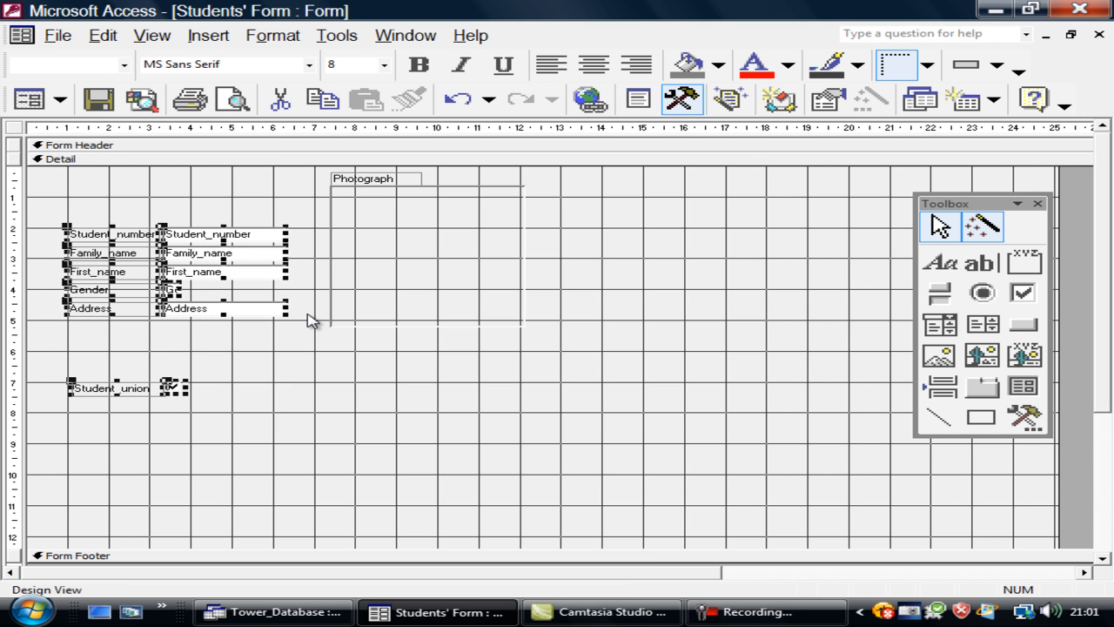
Deselect the field group and select only the Student_number label and its text box
click(280, 370)
drag(55, 218, 281, 246)
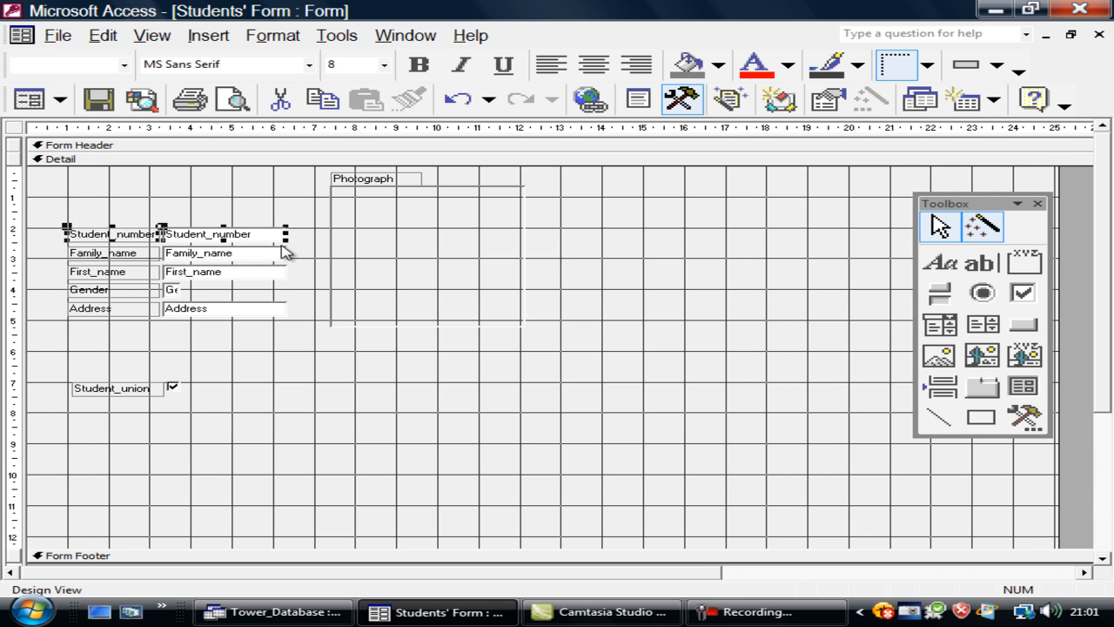
key(Up)
key(Up)
key(Up)
key(Up)
key(Up)
key(Up)
key(Up)
key(Up)
key(Up)
key(Up)
key(Up)
key(Up)
key(Up)
key(Up)
key(Up)
key(Up)
key(Up)
key(Up)
key(Up)
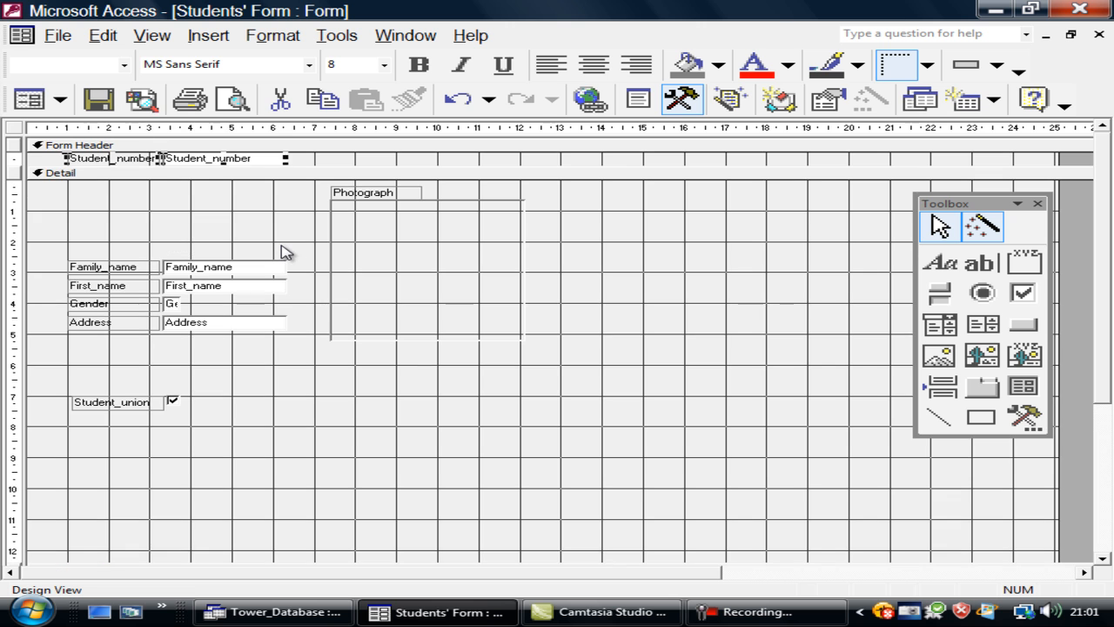
key(Down)
key(Down)
key(Down)
key(Down)
key(Down)
key(Down)
key(Down)
key(Down)
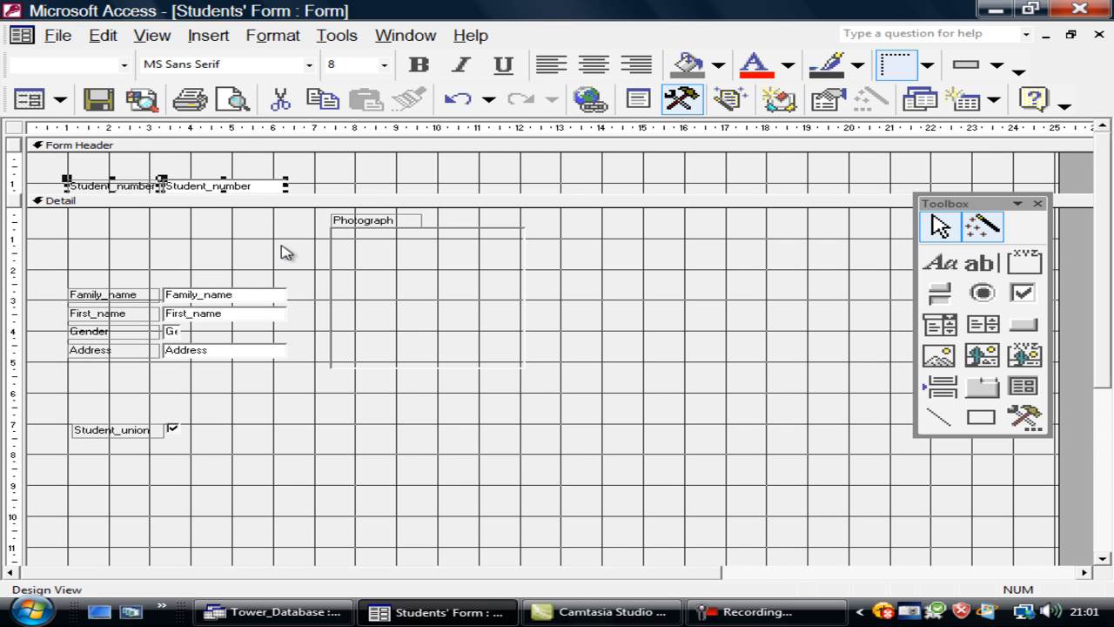
key(Up)
key(Up)
key(Up)
key(Up)
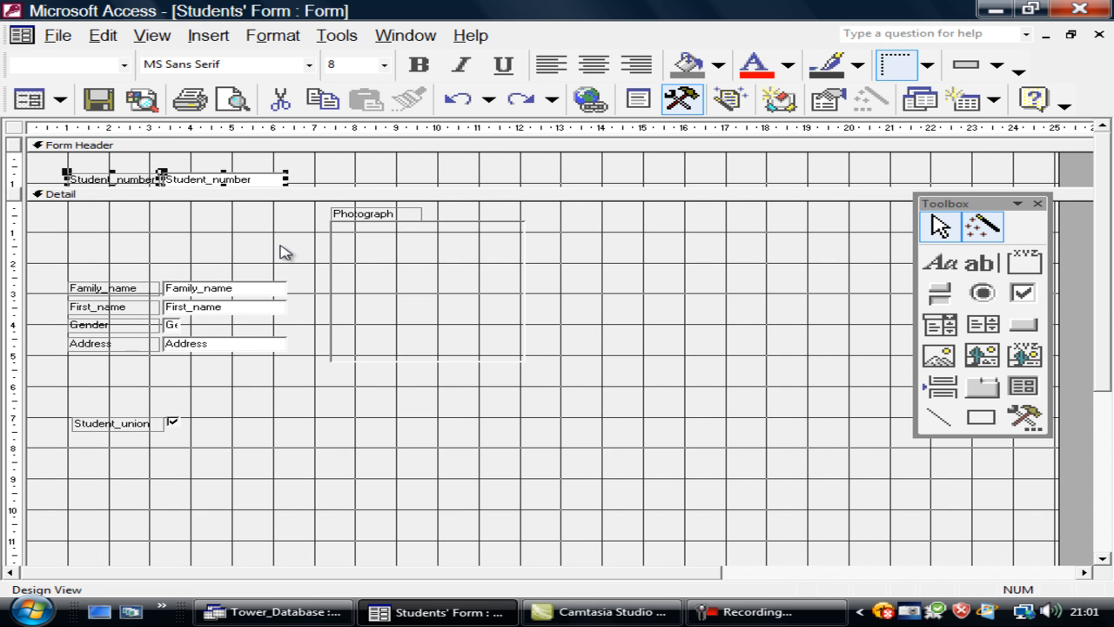
key(Up)
key(Up)
key(Up)
key(Up)
key(Up)
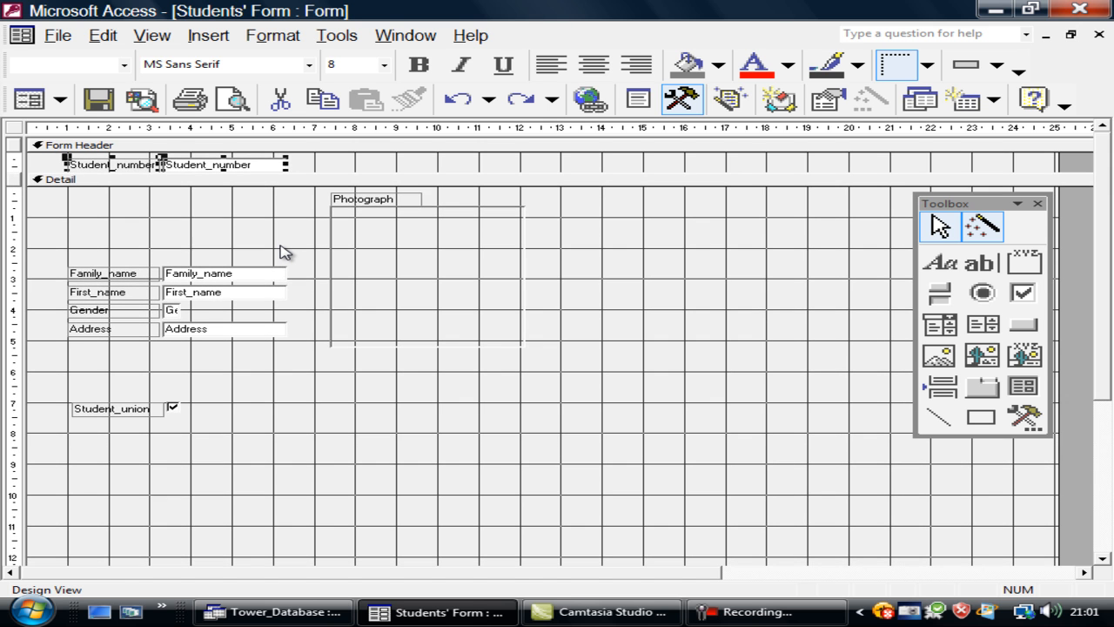
key(ctrl+z)
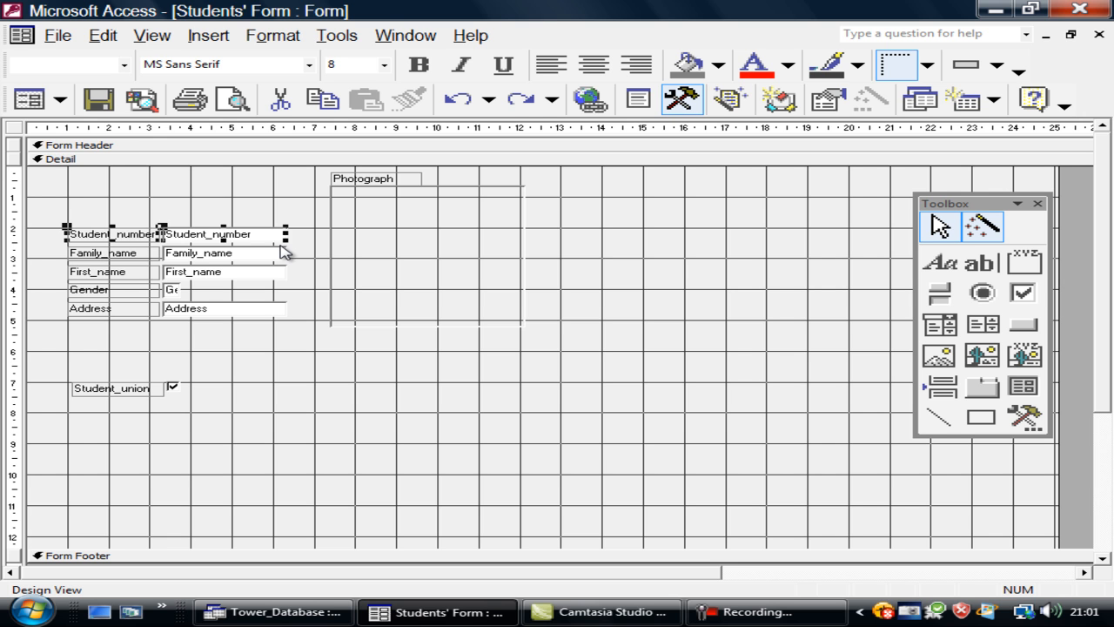
Nudge the selected Student_number label and text box up about 1.4 units, keeping them inside the Detail section
key(ctrl+Up)
key(ctrl+Up)
key(ctrl+Up)
key(ctrl+Up)
key(ctrl+Up)
key(ctrl+Up)
key(ctrl+Up)
key(ctrl+Up)
key(ctrl+Up)
key(ctrl+Up)
key(ctrl+Up)
key(ctrl+Up)
key(ctrl+Up)
key(ctrl+Up)
key(ctrl+Up)
key(ctrl+Up)
key(ctrl+Up)
key(ctrl+Up)
key(ctrl+Up)
key(ctrl+Up)
key(ctrl+Up)
key(ctrl+Up)
key(ctrl+Up)
key(ctrl+Up)
key(ctrl+Up)
key(ctrl+Up)
key(ctrl+Up)
key(ctrl+Up)
key(ctrl+Up)
key(ctrl+Up)
key(ctrl+Up)
key(ctrl+Up)
key(ctrl+Up)
key(ctrl+Up)
key(ctrl+Up)
key(ctrl+Up)
key(ctrl+Up)
key(ctrl+Up)
key(ctrl+Up)
key(ctrl+Up)
key(ctrl+Up)
key(ctrl+Up)
key(ctrl+Up)
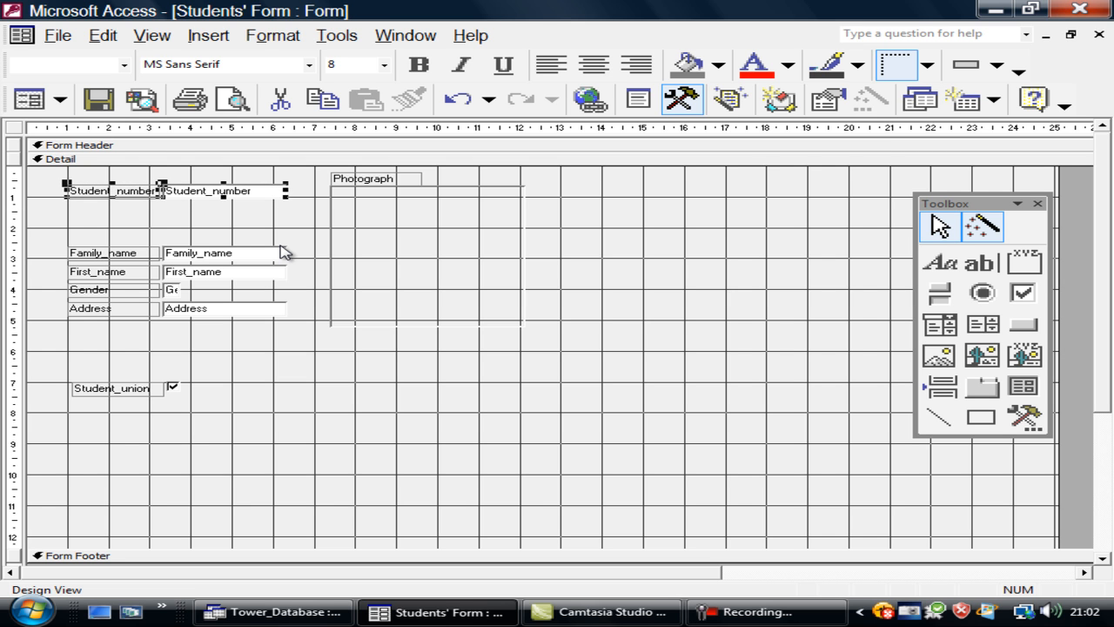
Nudge the Family_name label and text box up about 0.8 units, leaving a gap below Student_number
click(125, 256)
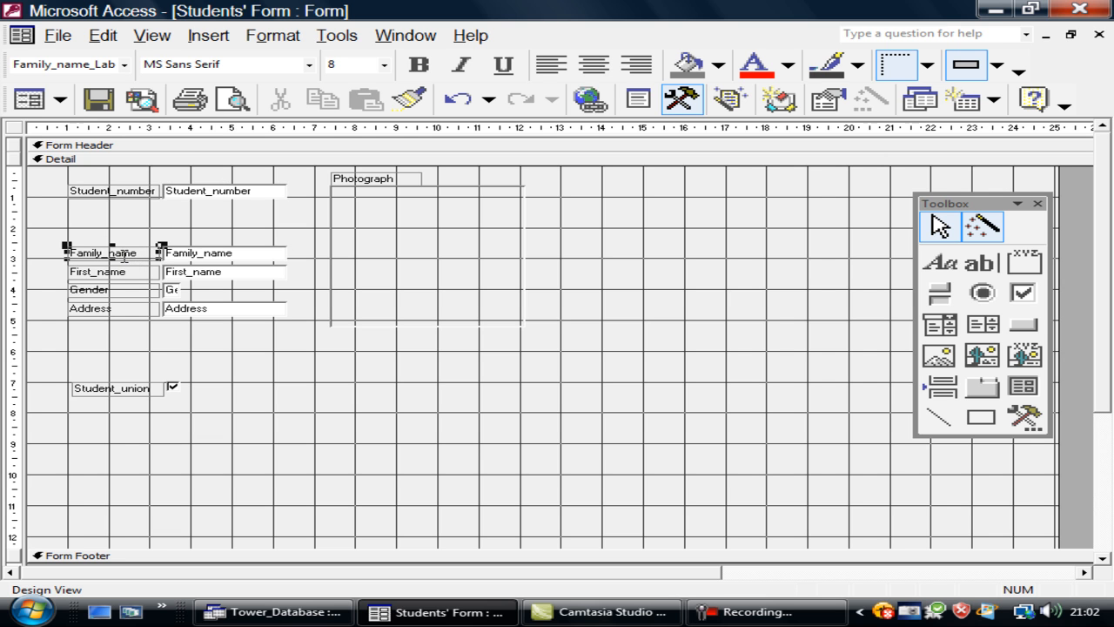
key(ctrl+Up)
key(ctrl+Up)
key(ctrl+Up)
key(ctrl+Up)
key(ctrl+Up)
key(ctrl+Up)
key(ctrl+Up)
key(ctrl+Up)
key(ctrl+Up)
key(ctrl+Up)
key(ctrl+Up)
key(ctrl+Up)
key(ctrl+Up)
key(ctrl+Up)
key(ctrl+Up)
key(ctrl+Up)
key(ctrl+Up)
key(ctrl+Up)
key(ctrl+Up)
key(ctrl+Up)
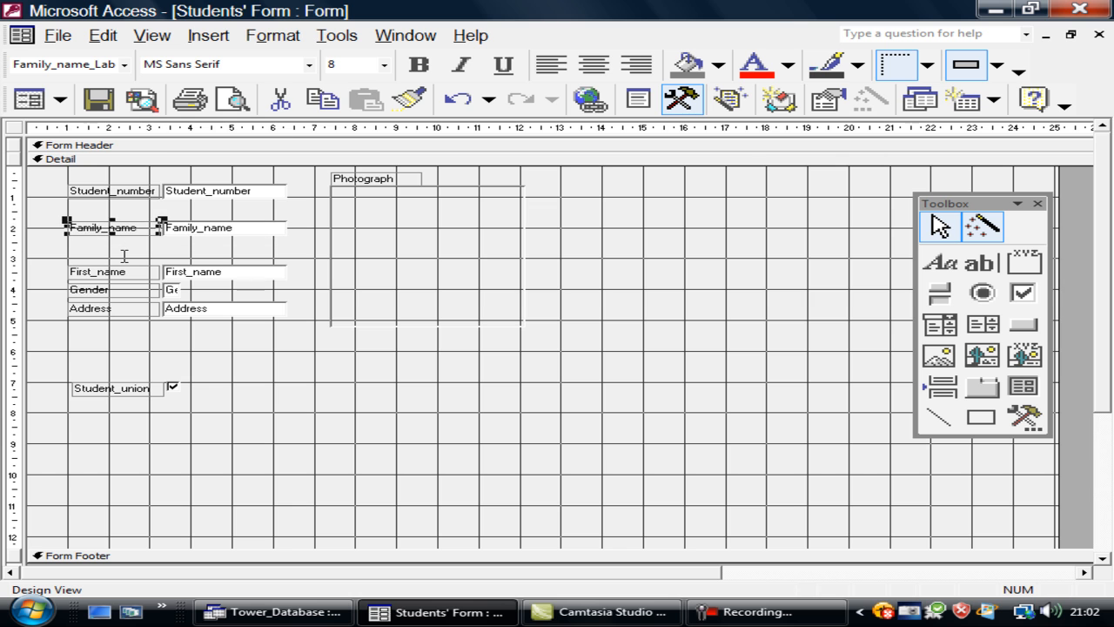
Move the Photograph field further from the text fields, to about 10 on the horizontal ruler
drag(360, 273, 467, 272)
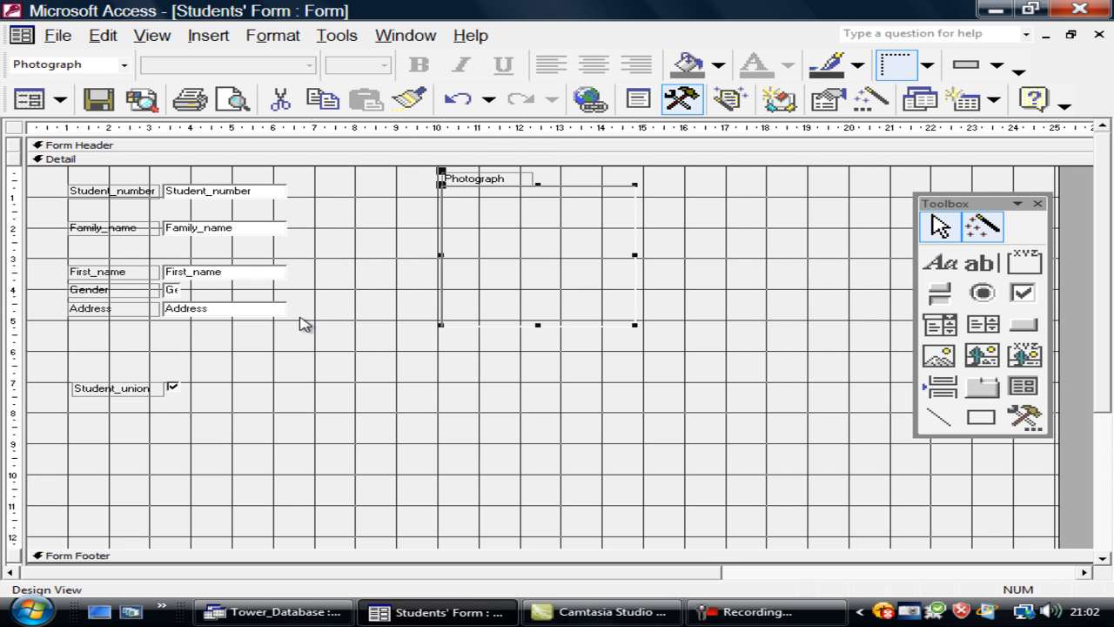
Enlarge the Family_name text box to about 8.4 on the horizontal ruler and 2.7 on the vertical ruler
click(259, 229)
drag(287, 228, 371, 227)
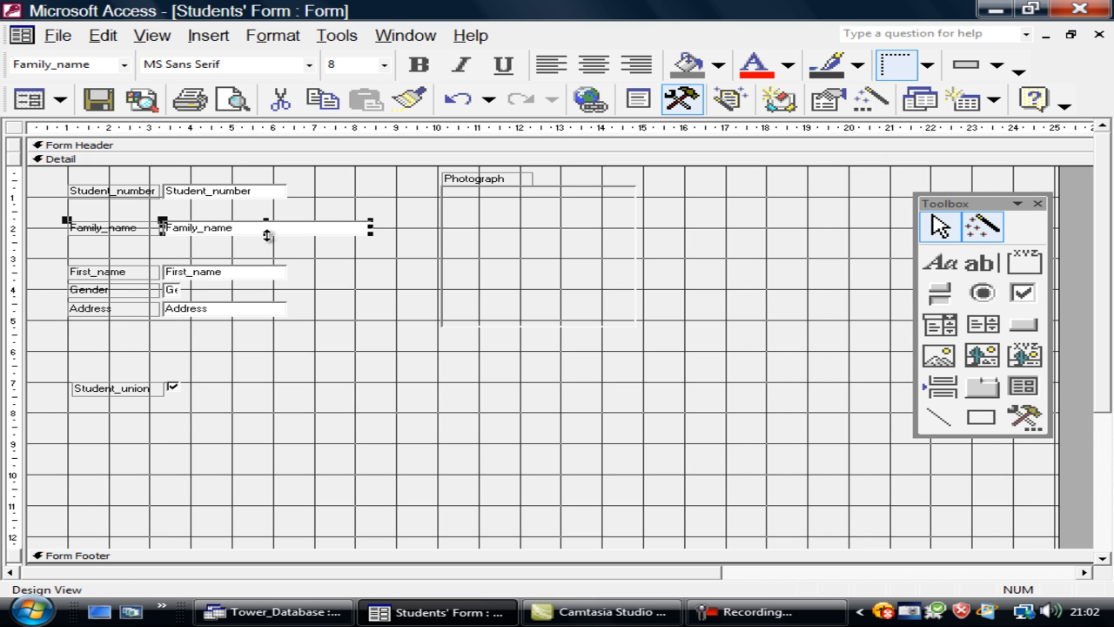
drag(267, 233, 266, 250)
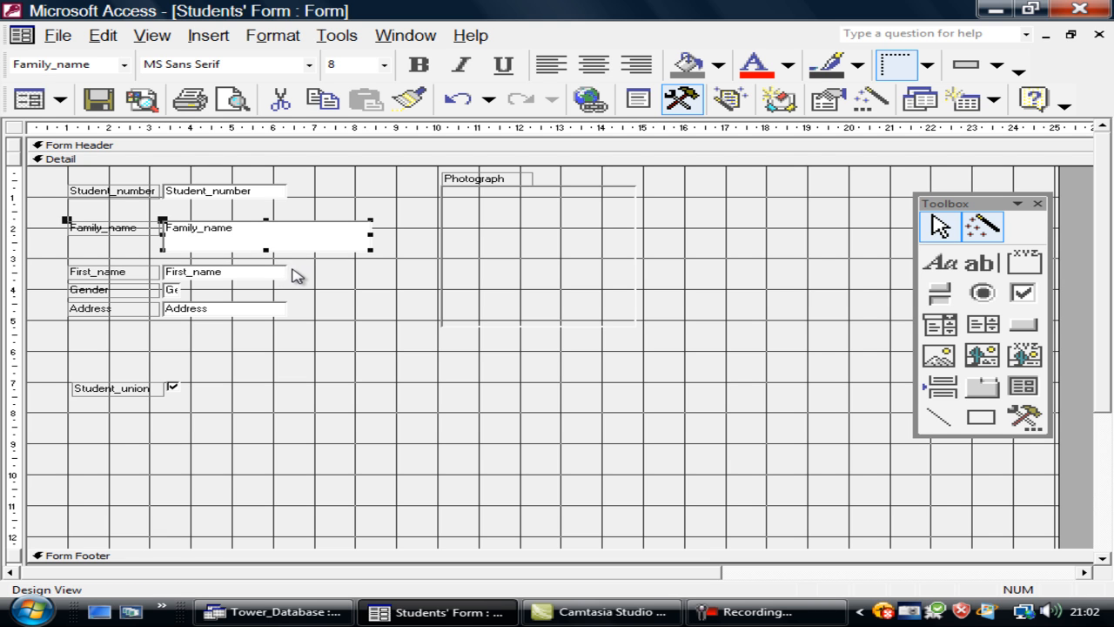
click(244, 232)
drag(243, 232, 172, 231)
key(Escape)
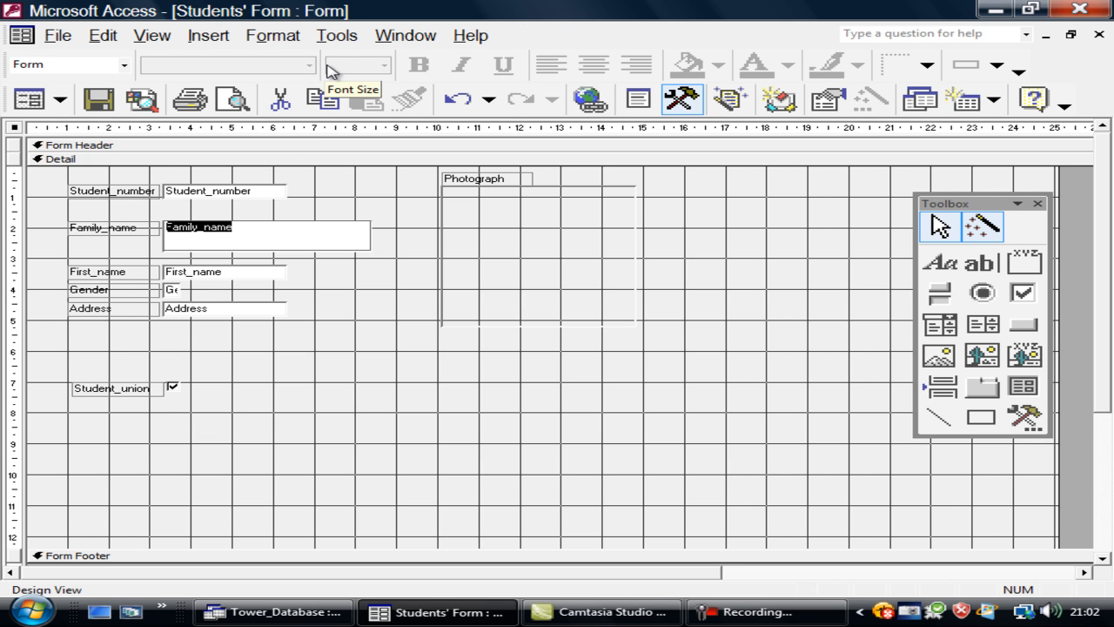
click(265, 238)
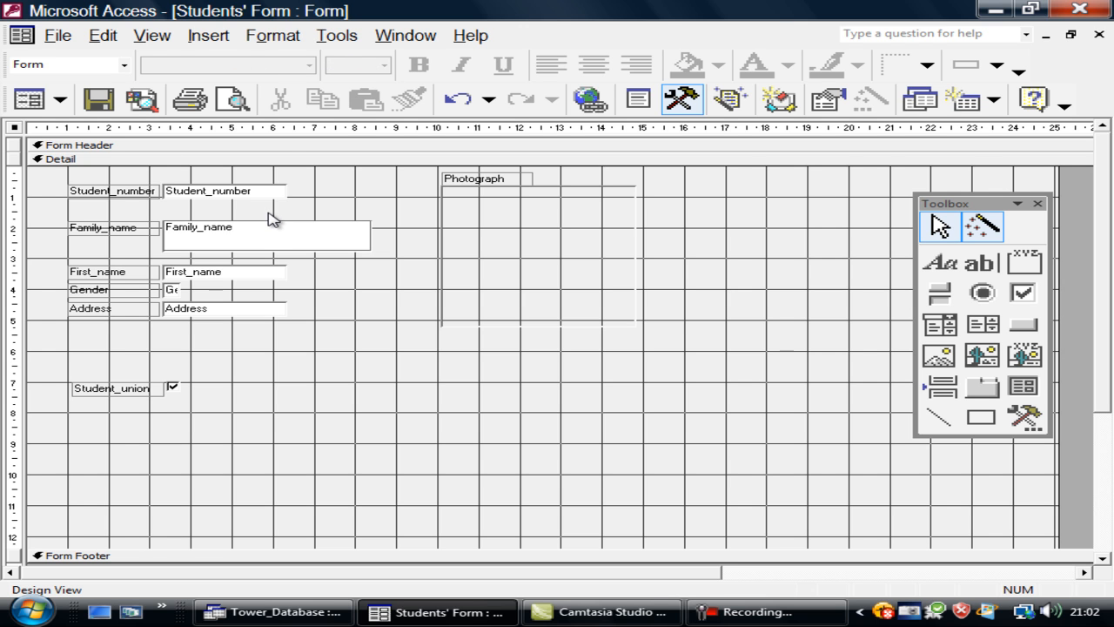
click(270, 217)
Format the Family_name text box in the Papyrus font, size 20, bold
click(295, 250)
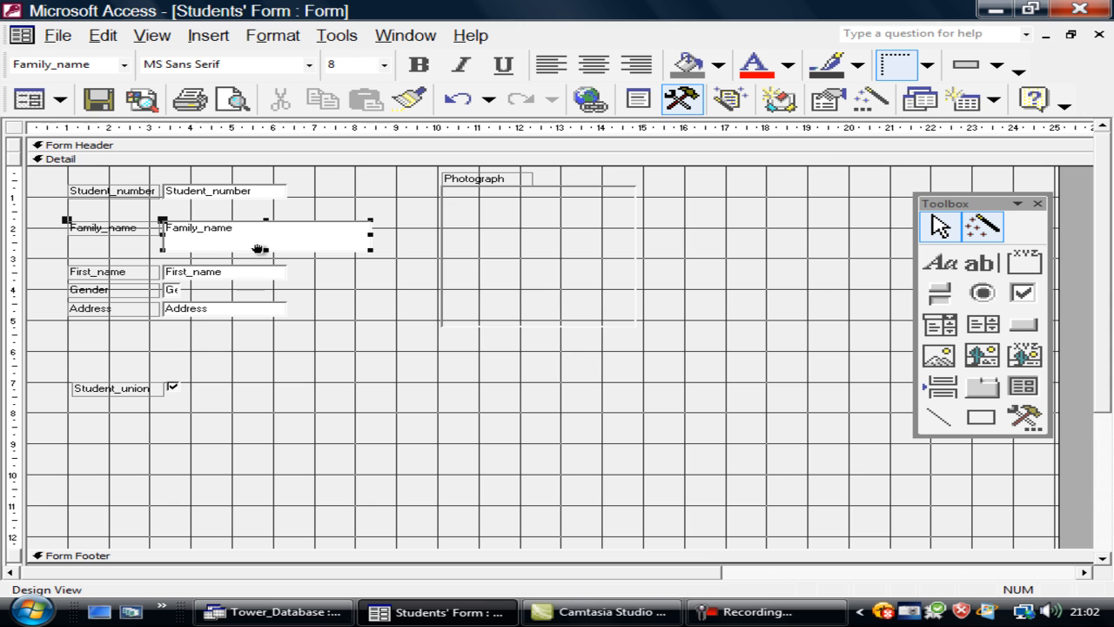
click(309, 65)
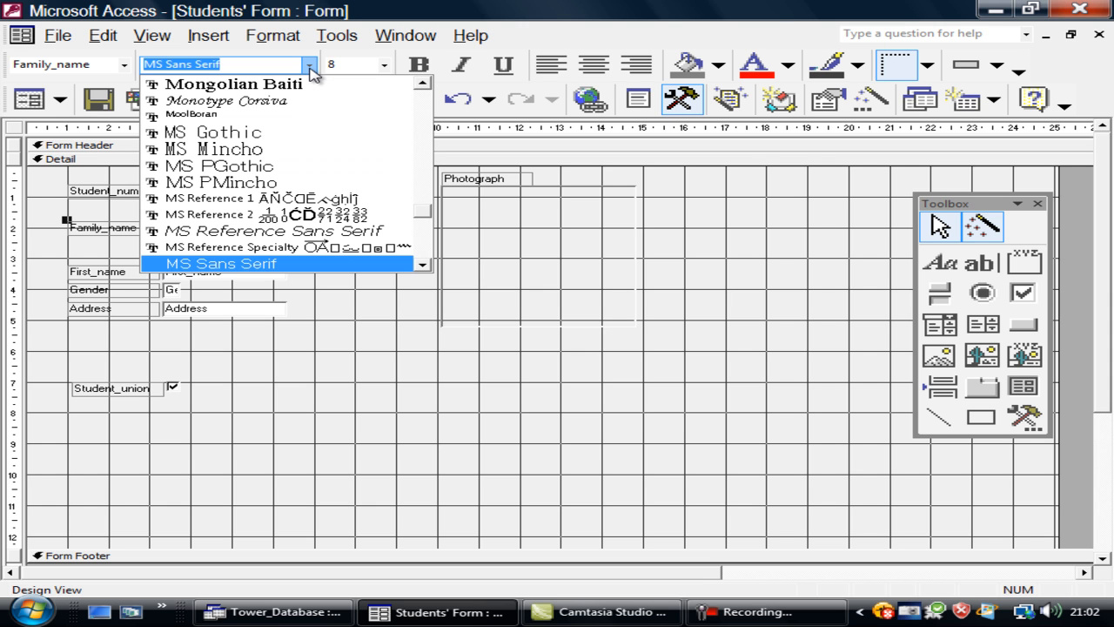
scroll(282, 253, down, 2)
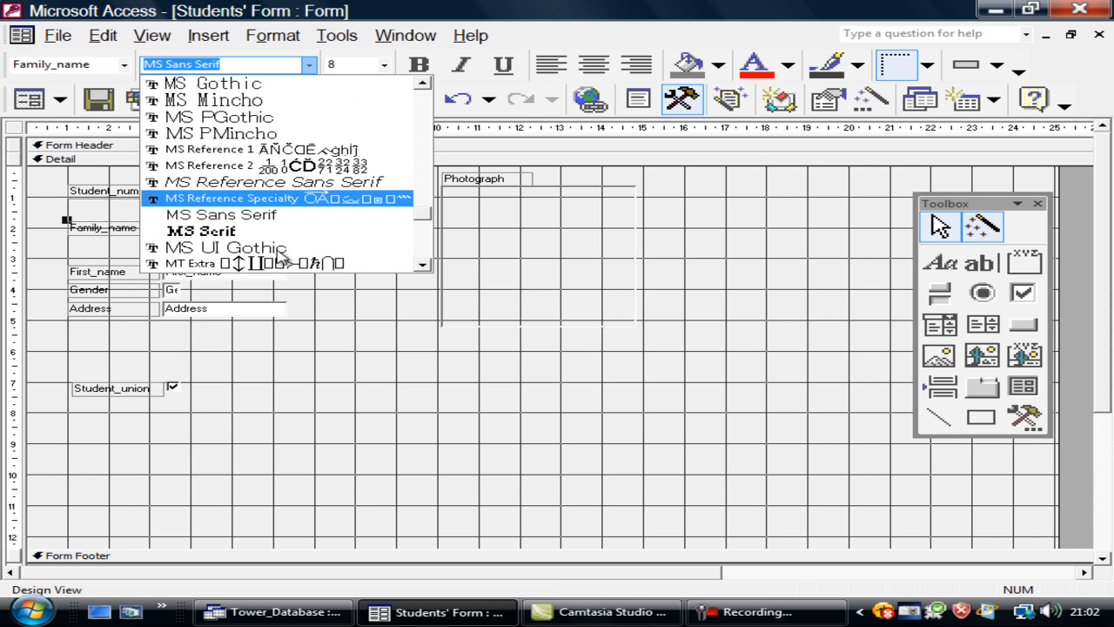
scroll(280, 253, down, 4)
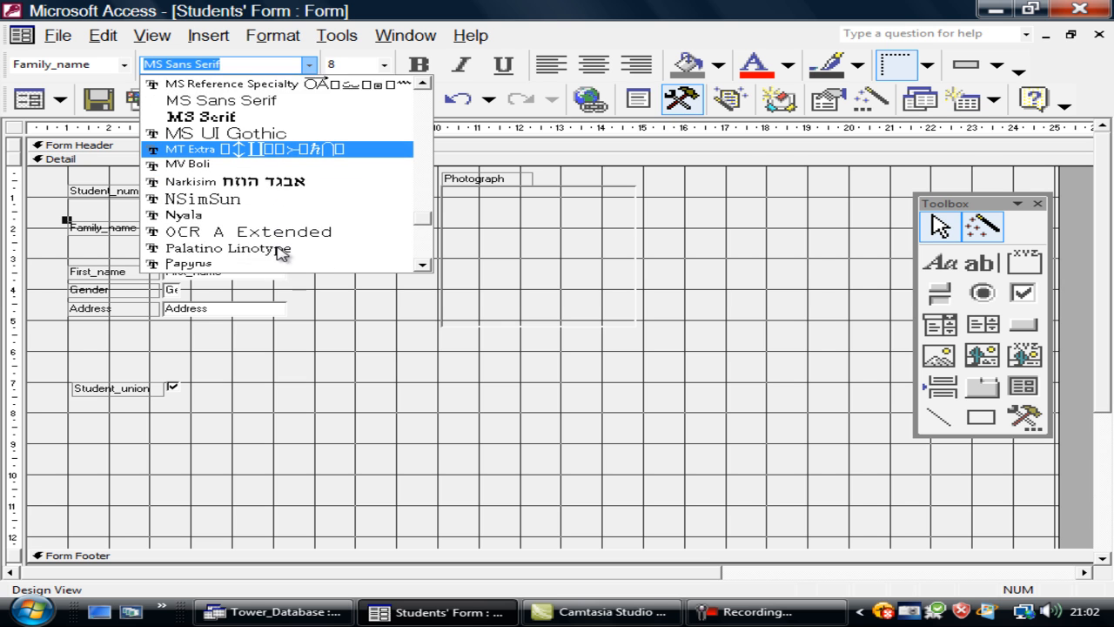
click(278, 248)
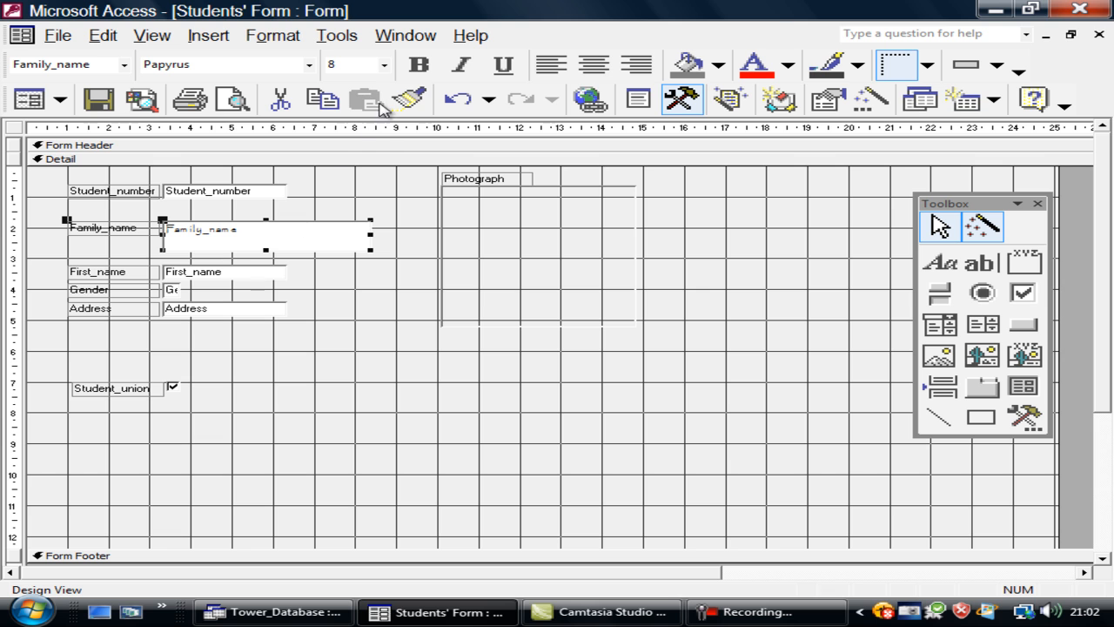
click(384, 65)
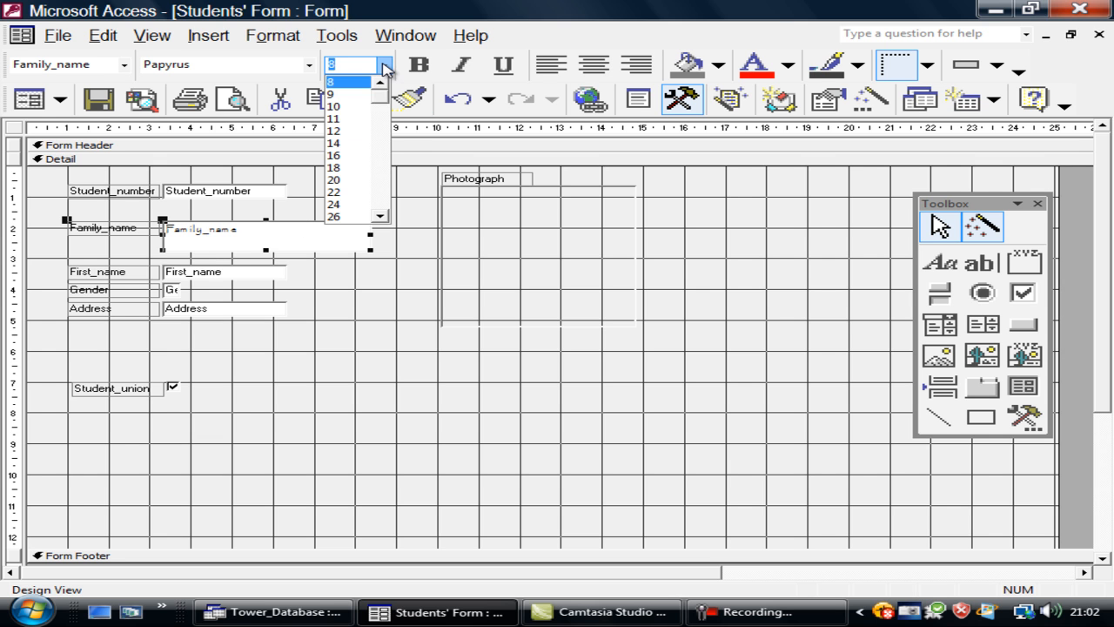
click(344, 181)
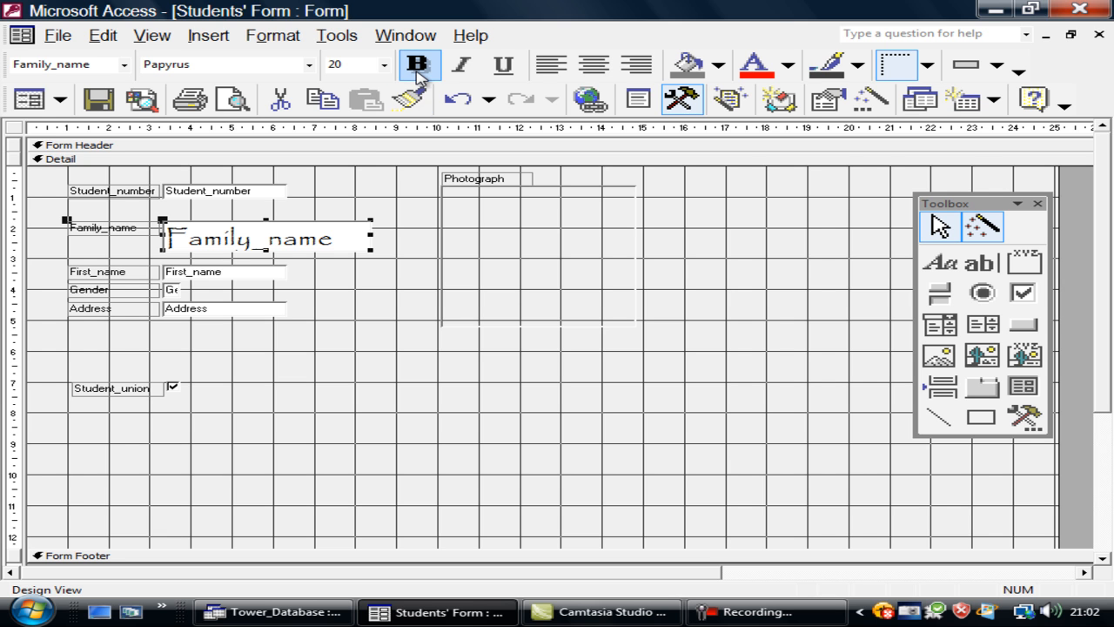
click(417, 72)
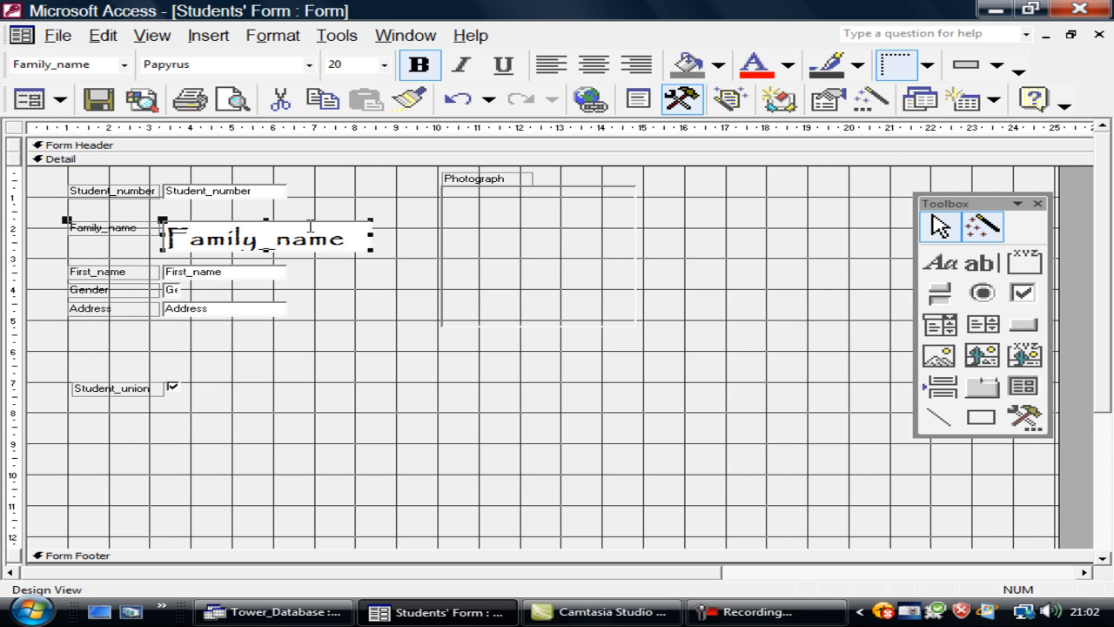
Extend the Family_name text box to about 9.2 on the horizontal ruler, make it slightly taller, and set its font size to 24
drag(269, 252, 266, 255)
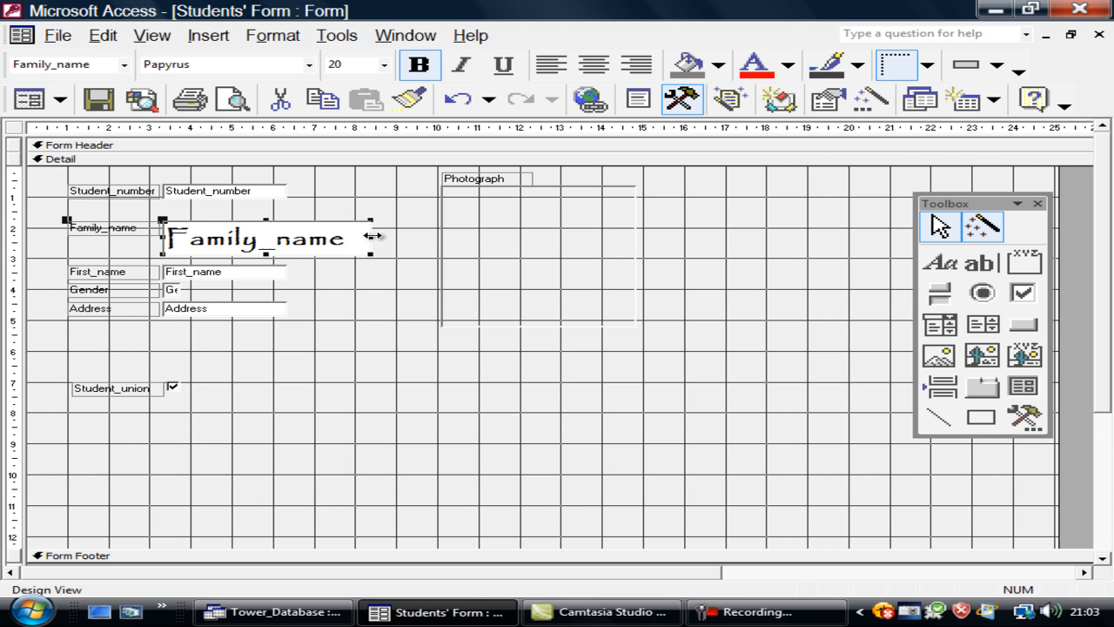
drag(373, 235, 405, 235)
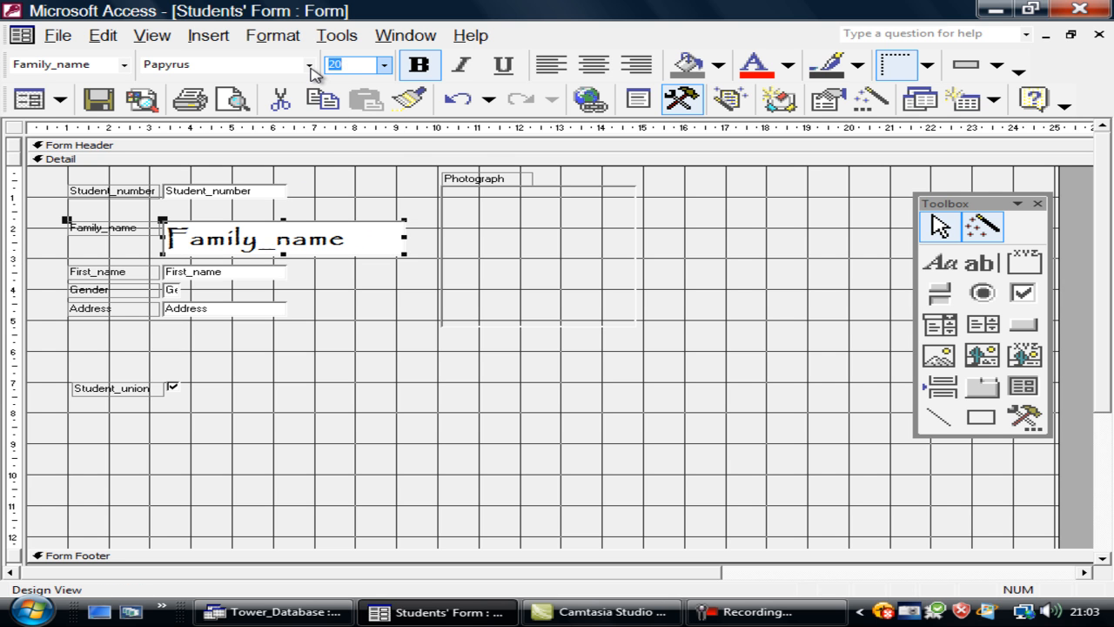
text(24)
key(Return)
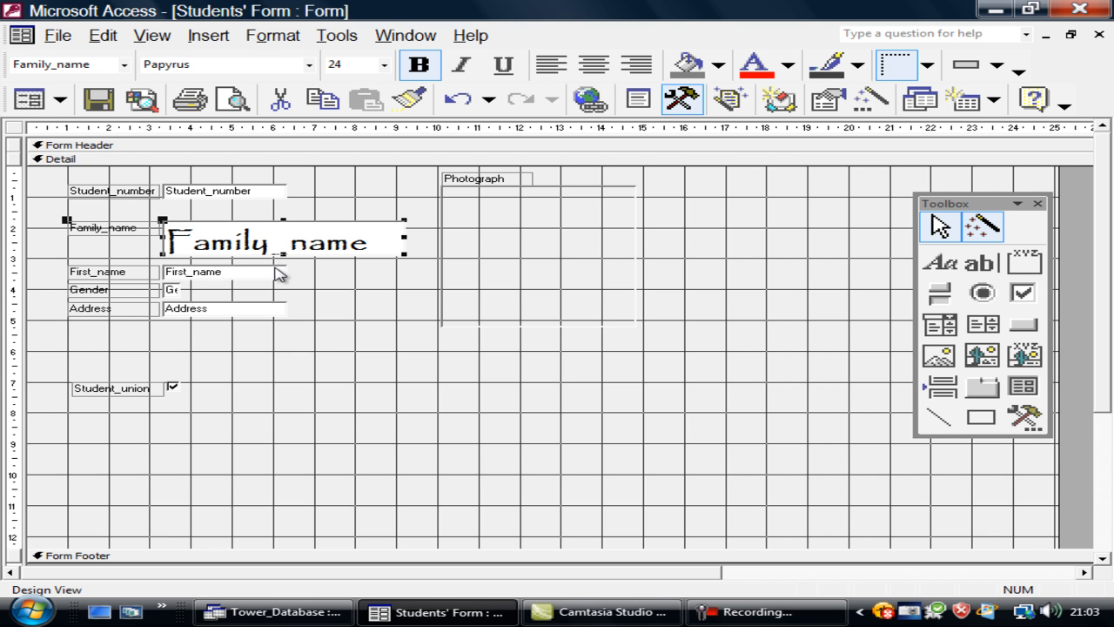
Move the First_name, Gender, Address and Student_union fields down together by about 2.7 units
drag(318, 427, 61, 273)
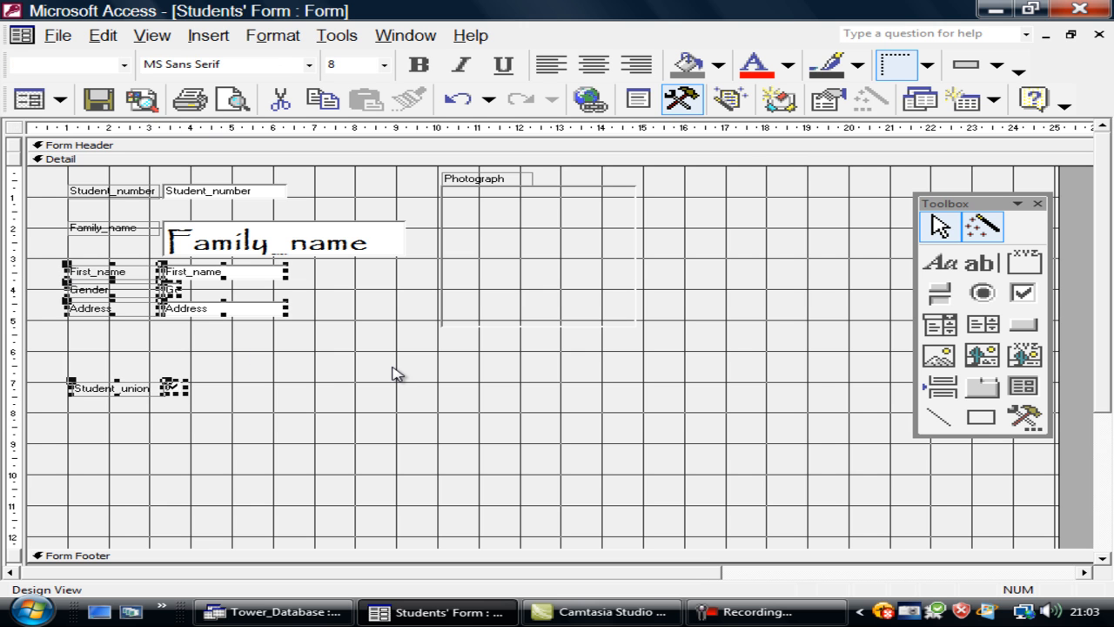
key(Down)
key(Down)
key(Down)
key(Down)
key(Down)
key(Down)
key(Down)
key(Down)
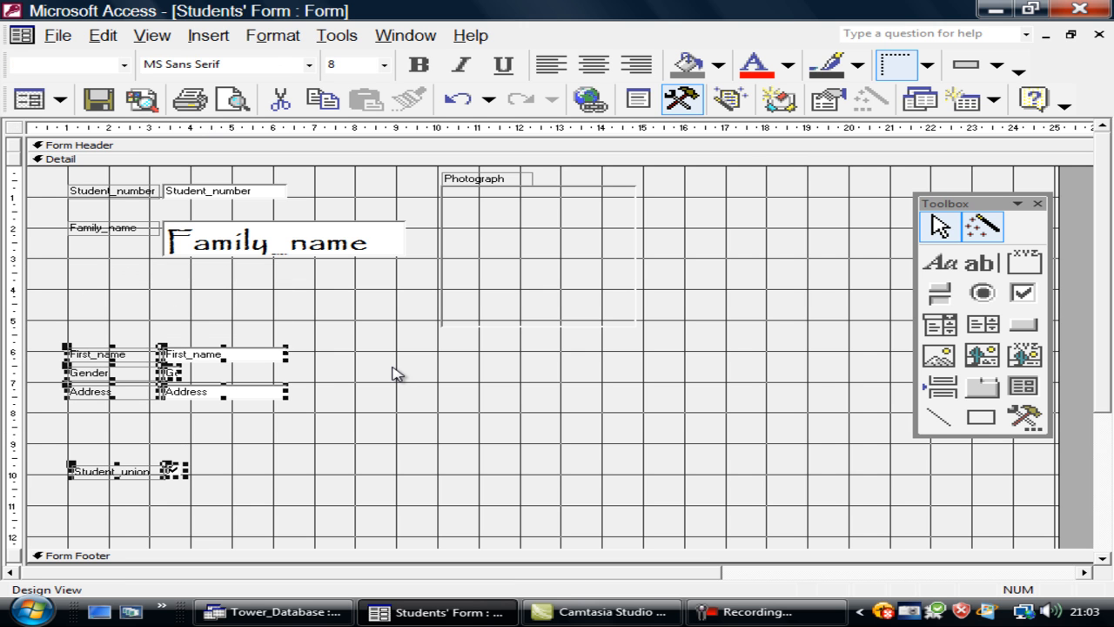
Enlarge the Family_name text box to about 9.4 on the horizontal ruler and 3.3 on the vertical ruler
click(297, 254)
drag(285, 256, 290, 275)
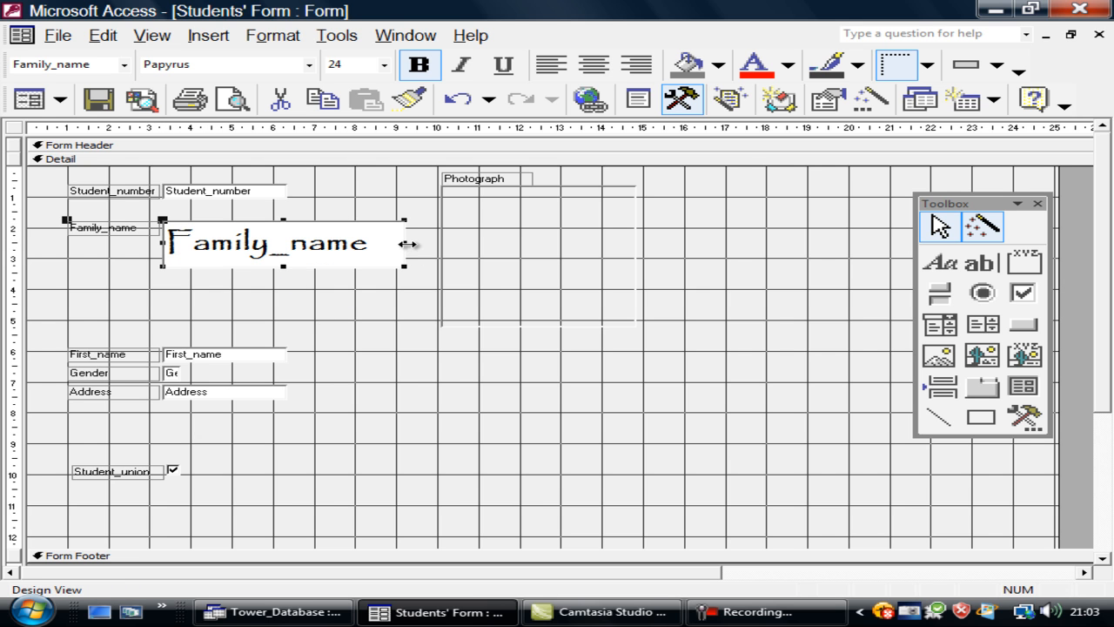
drag(406, 245, 415, 243)
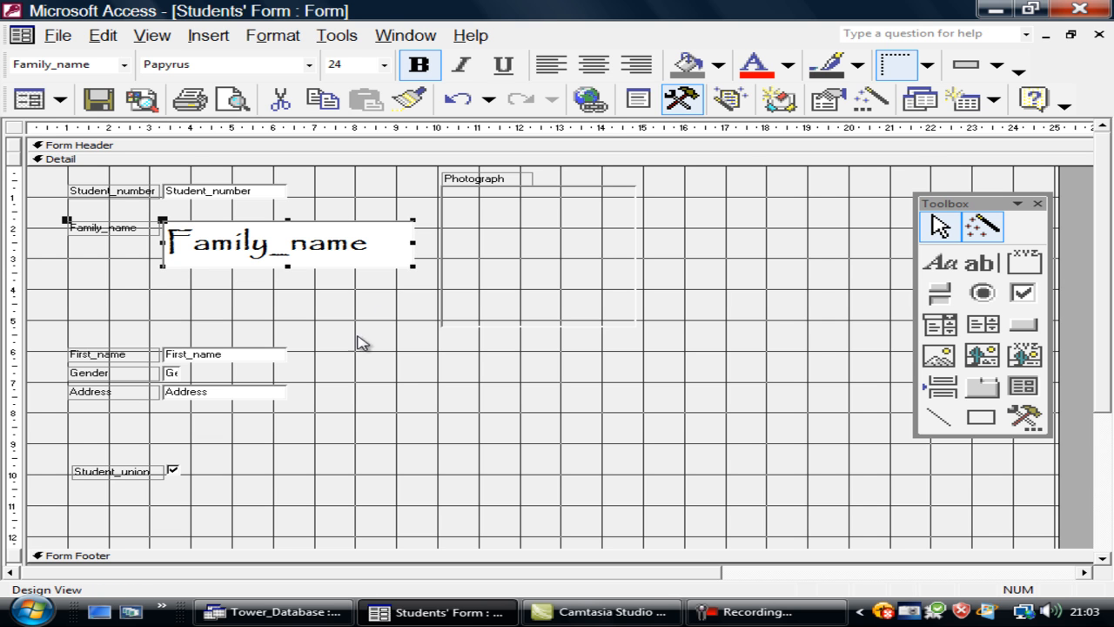
Move the First_name label and text box up about 2 units, leaving a small gap below Family_name
click(254, 355)
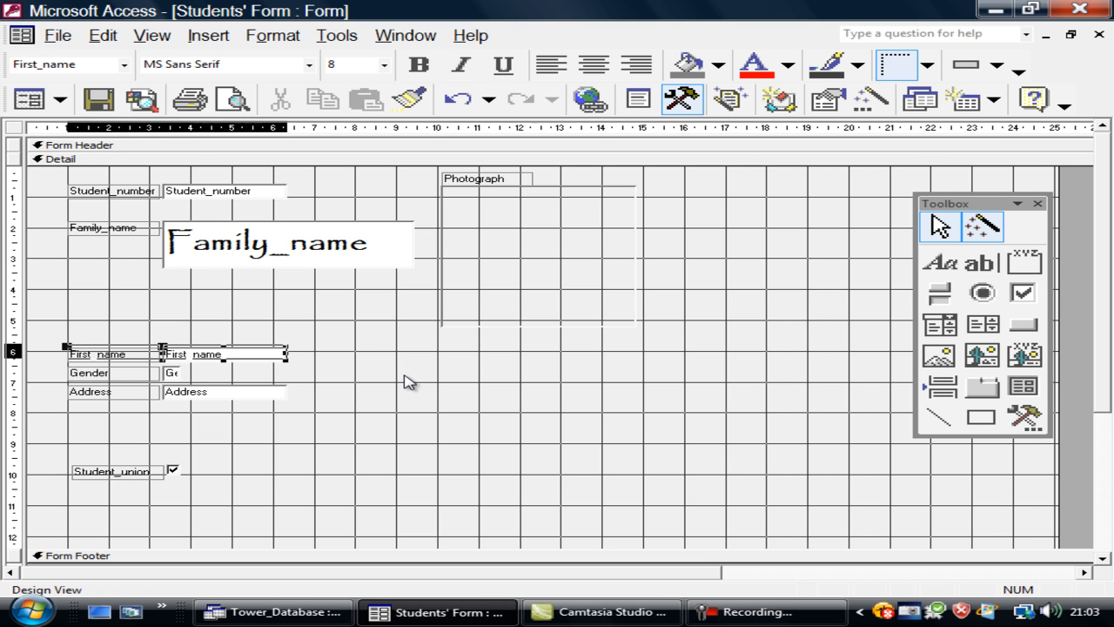
key(Up)
key(Up)
key(Up)
key(Up)
key(Up)
key(Up)
key(Up)
key(Up)
key(Up)
key(Up)
key(Up)
key(Up)
key(Up)
key(Up)
key(Up)
key(Up)
key(Up)
key(Up)
key(Up)
key(Up)
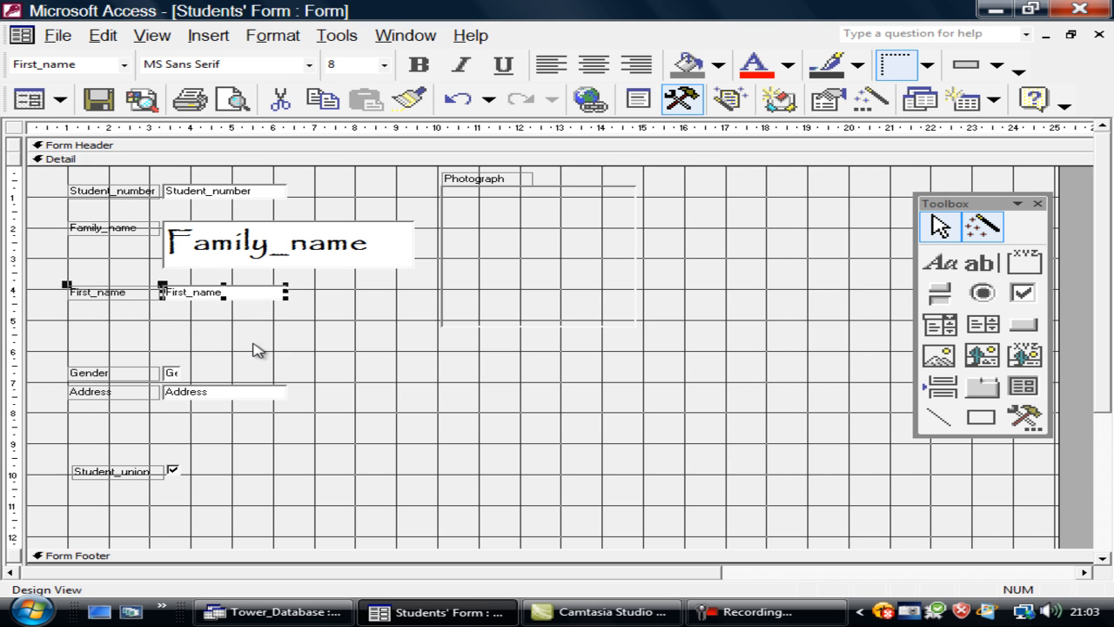
click(228, 312)
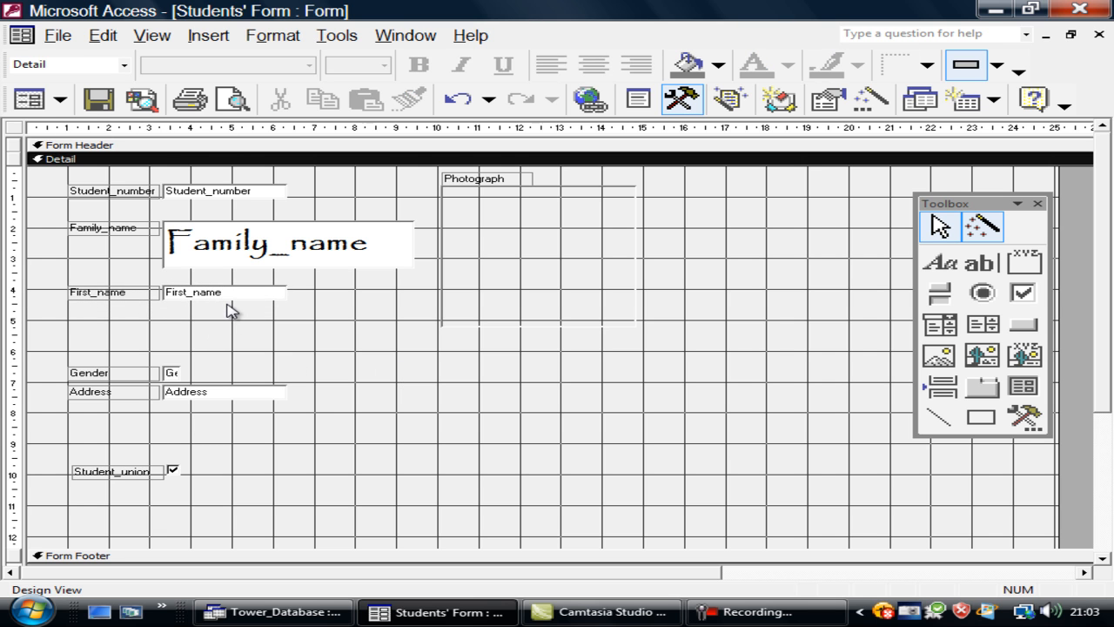
Enlarge the First_name text box to about 8.5 on the horizontal ruler and 4.9 on the vertical ruler
click(228, 297)
drag(224, 297, 222, 318)
drag(288, 301, 375, 302)
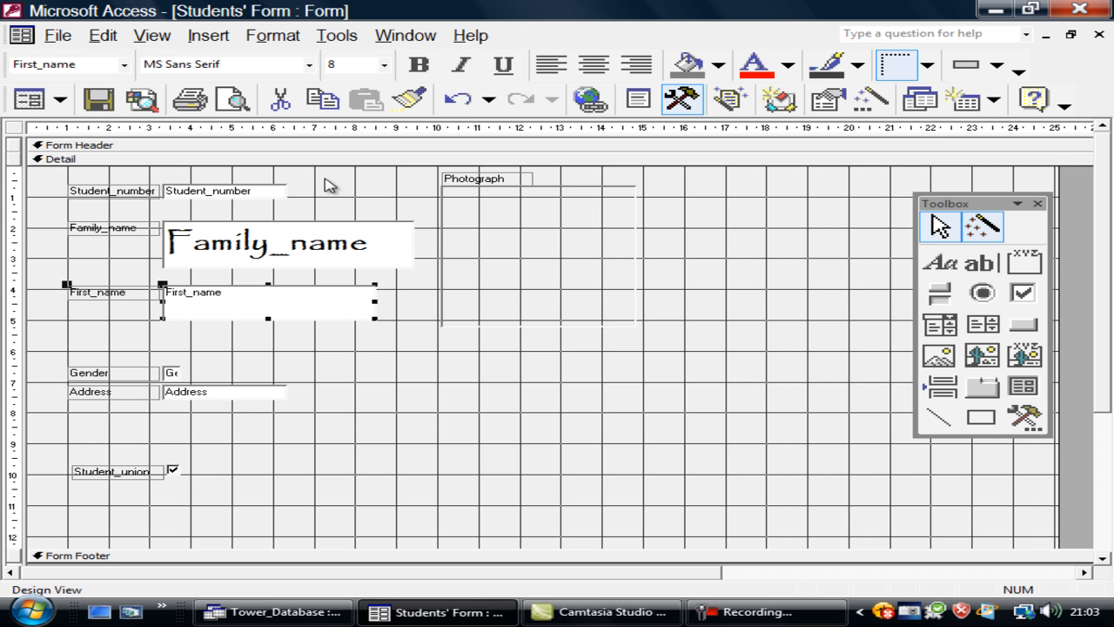
Format the First_name text box in the Papyrus font, size 20, bold
click(309, 65)
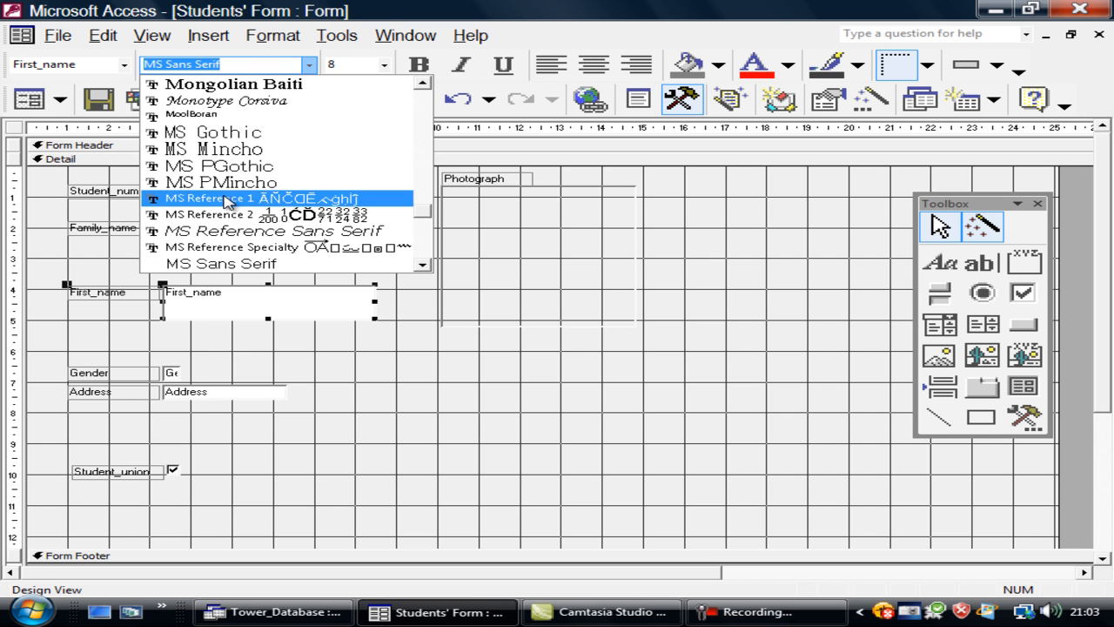
scroll(217, 236, down, 1)
scroll(216, 237, down, 3)
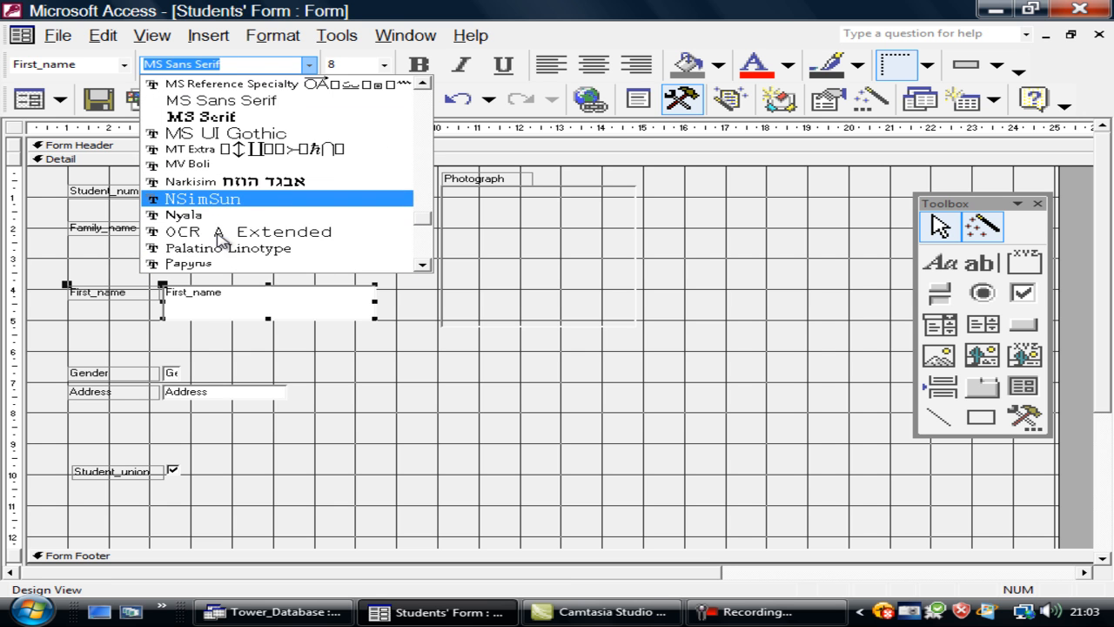
click(209, 263)
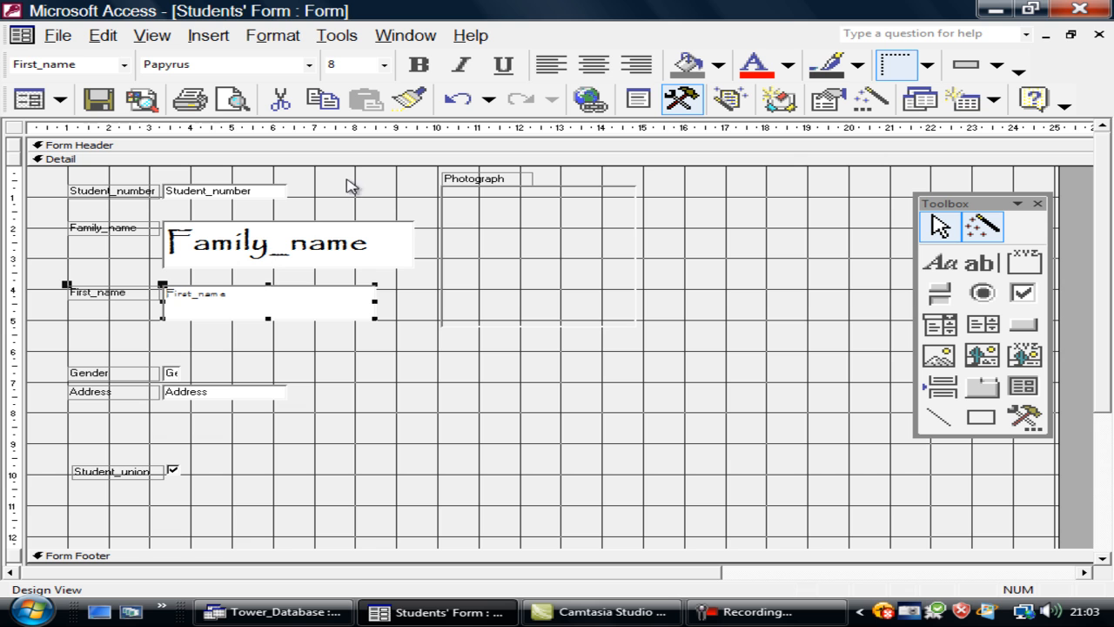
click(419, 65)
click(384, 66)
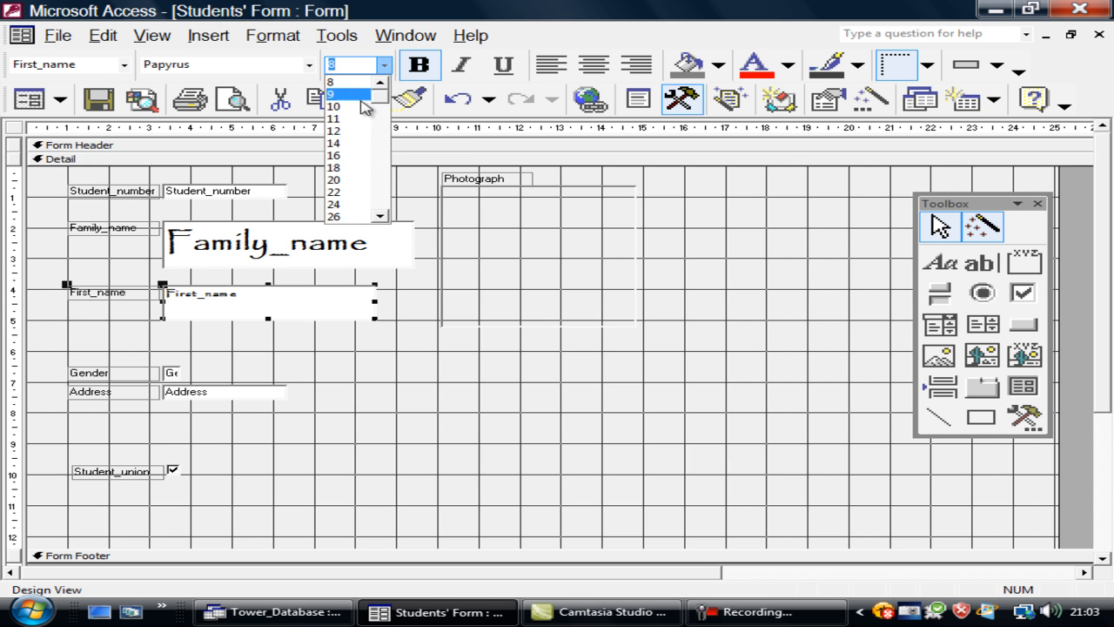
click(345, 180)
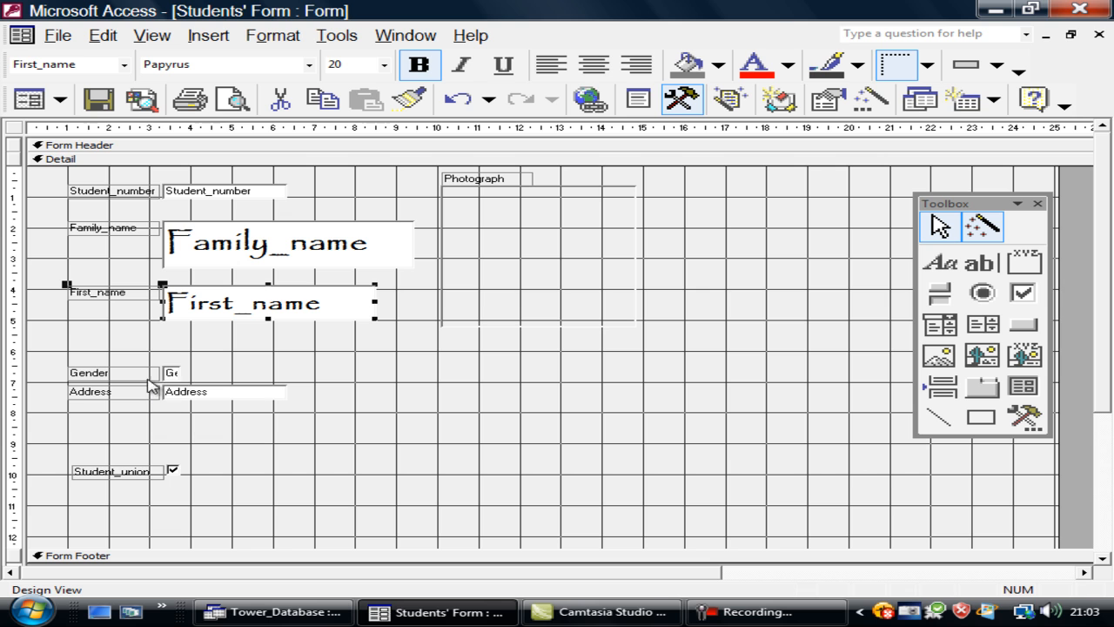
Move the Student_union label and check box up about 1.3 units, closer to the Address field
click(144, 481)
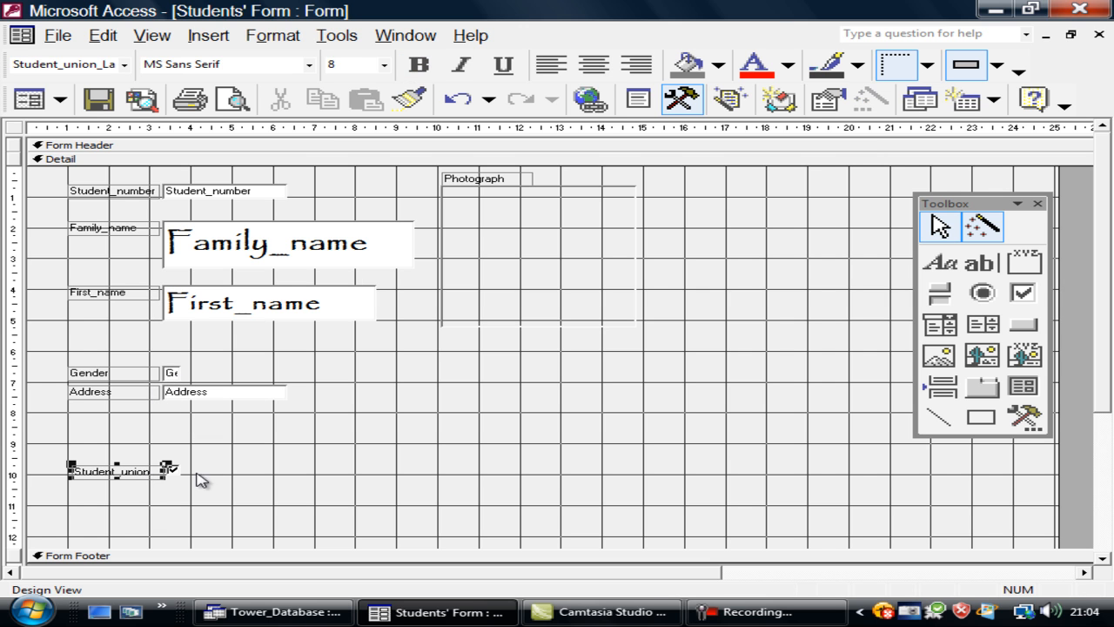
key(Up)
key(Up)
key(Up)
key(Up)
key(Up)
key(Up)
key(Up)
key(Up)
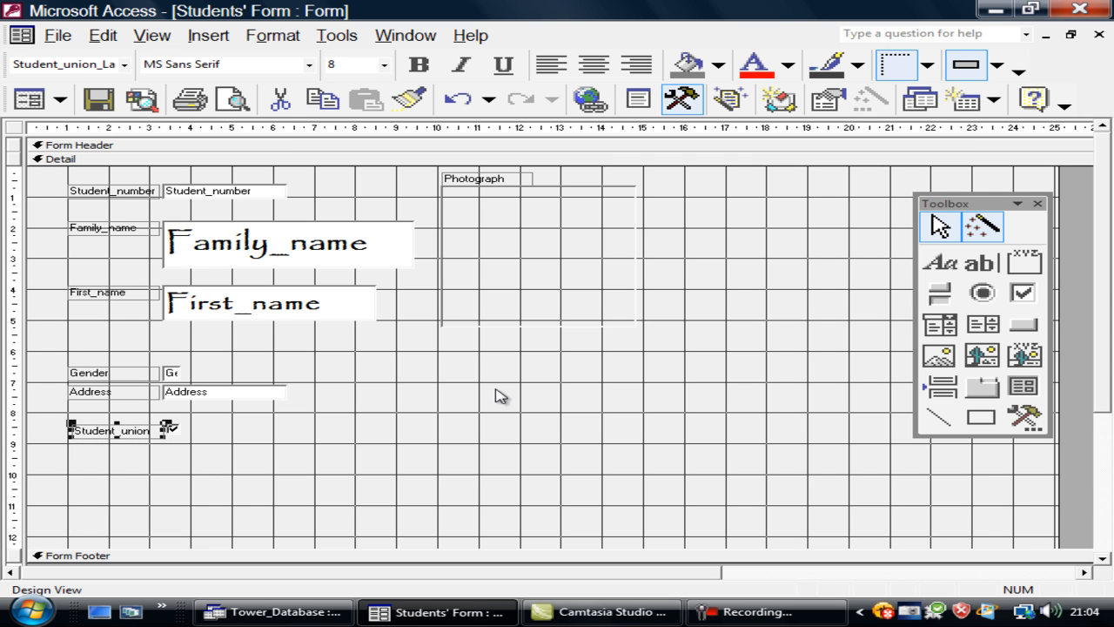
Fill the Photograph frame with pale yellow and save the form design
click(539, 308)
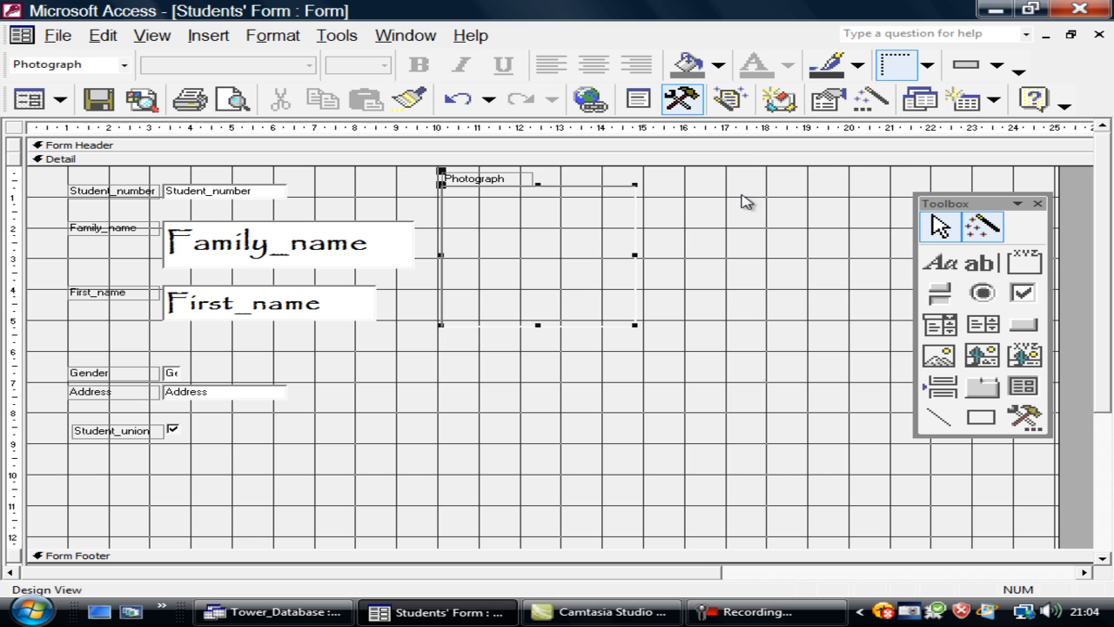
click(687, 64)
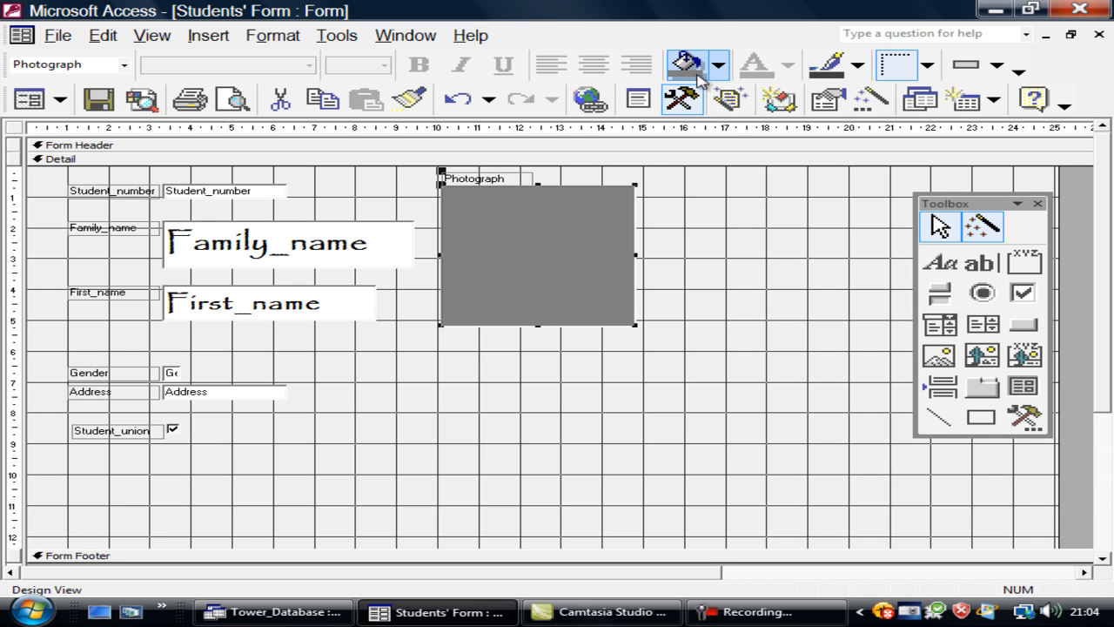
click(718, 66)
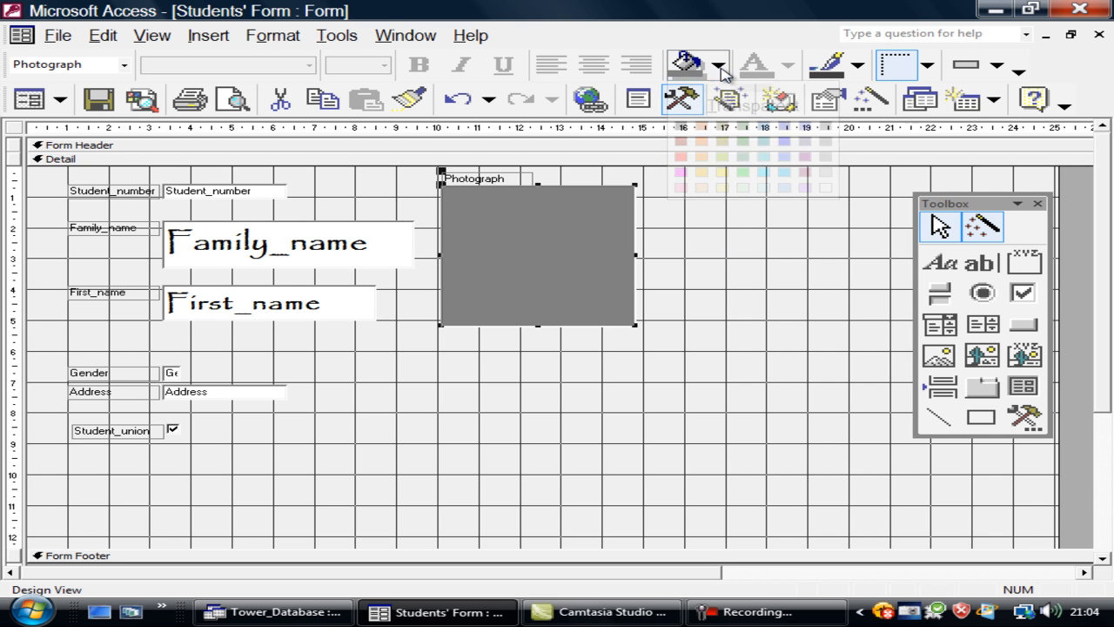
click(723, 188)
click(716, 256)
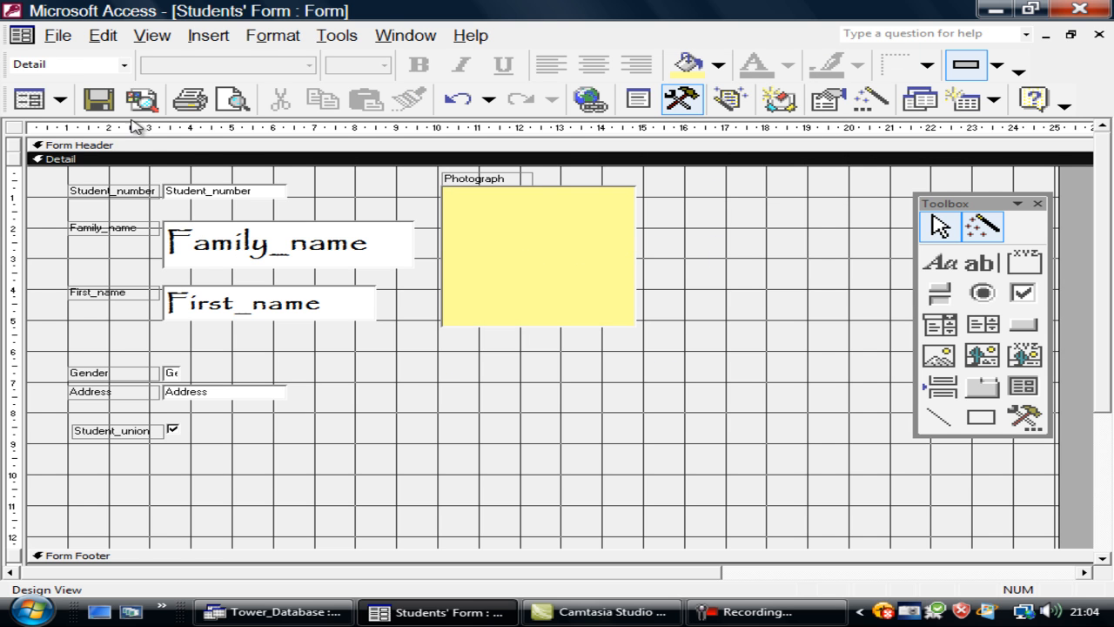
click(98, 100)
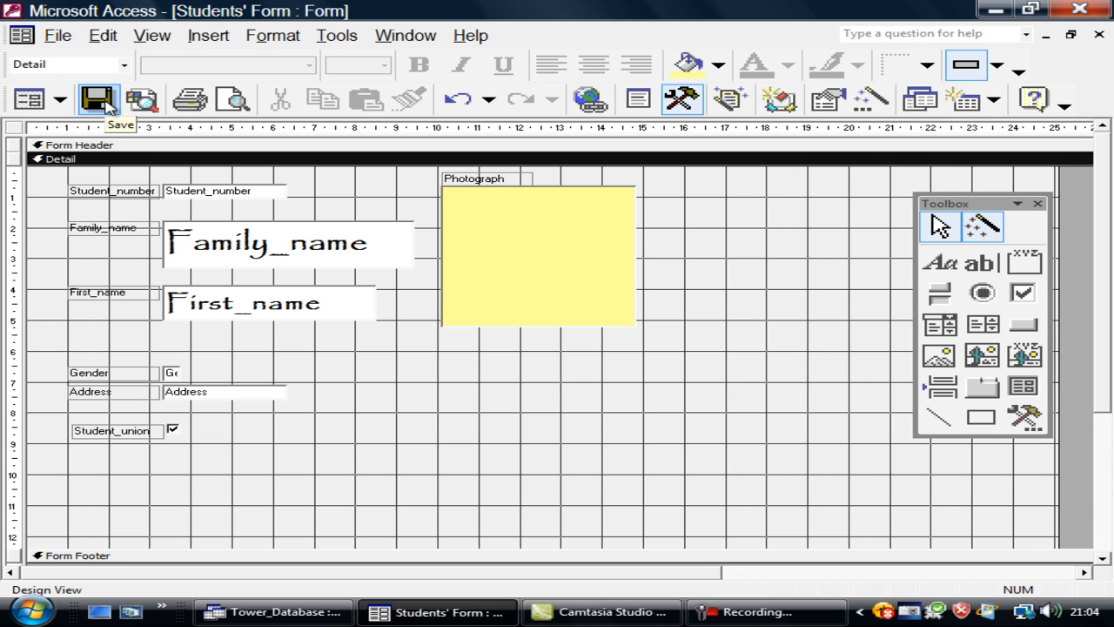
Preview the Students' Form in Form View and return to Design View
click(28, 99)
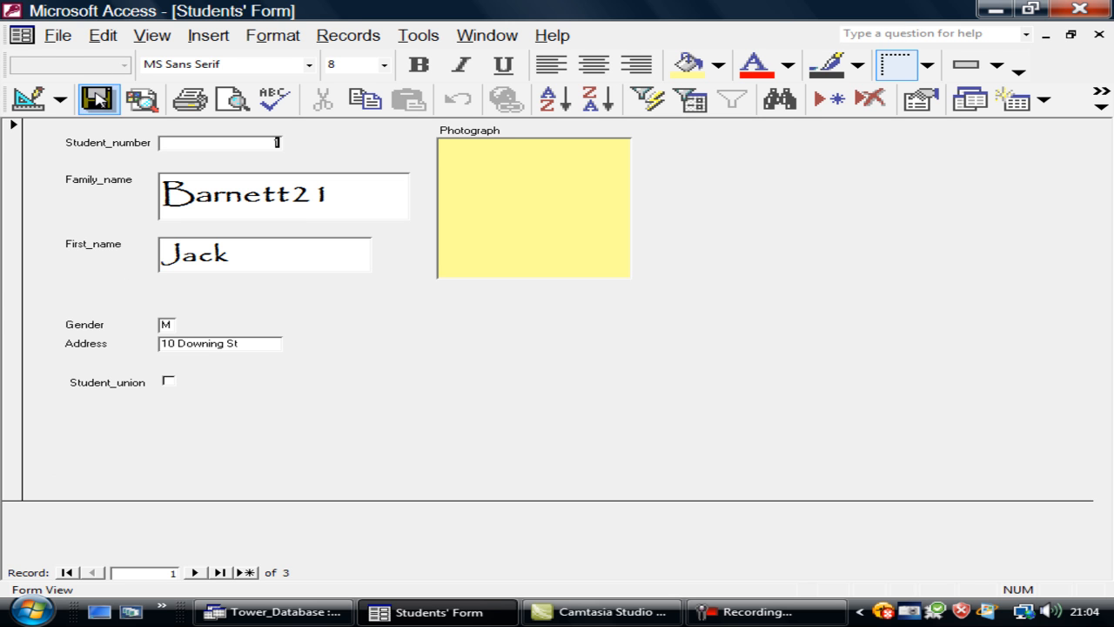
click(49, 103)
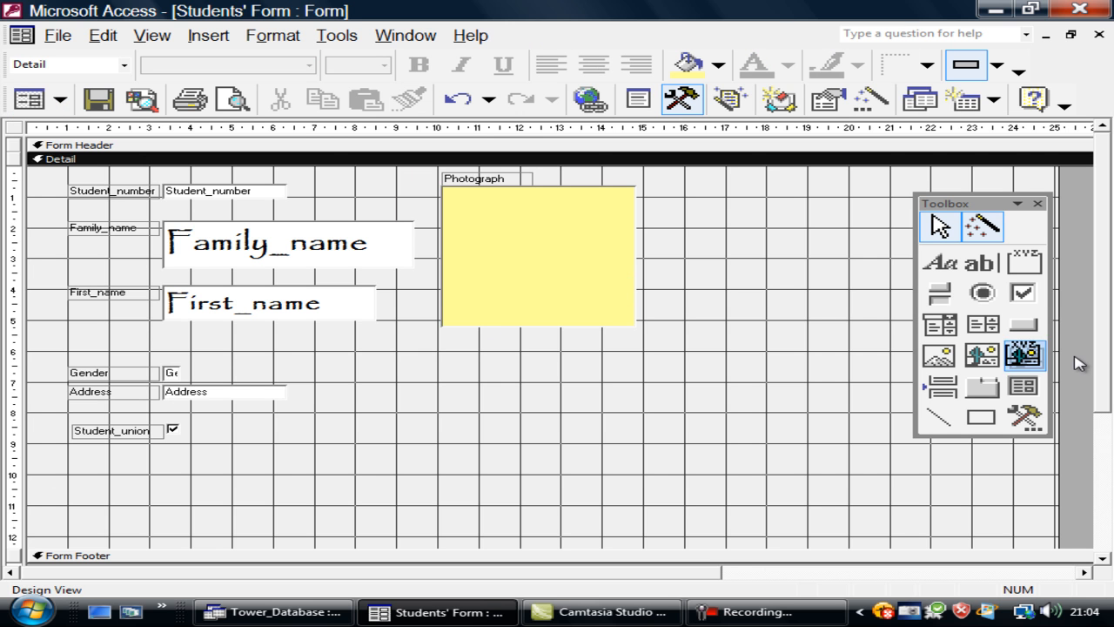
Move the Photograph frame and its label down about 4.2 units to make room for a title above them
click(940, 261)
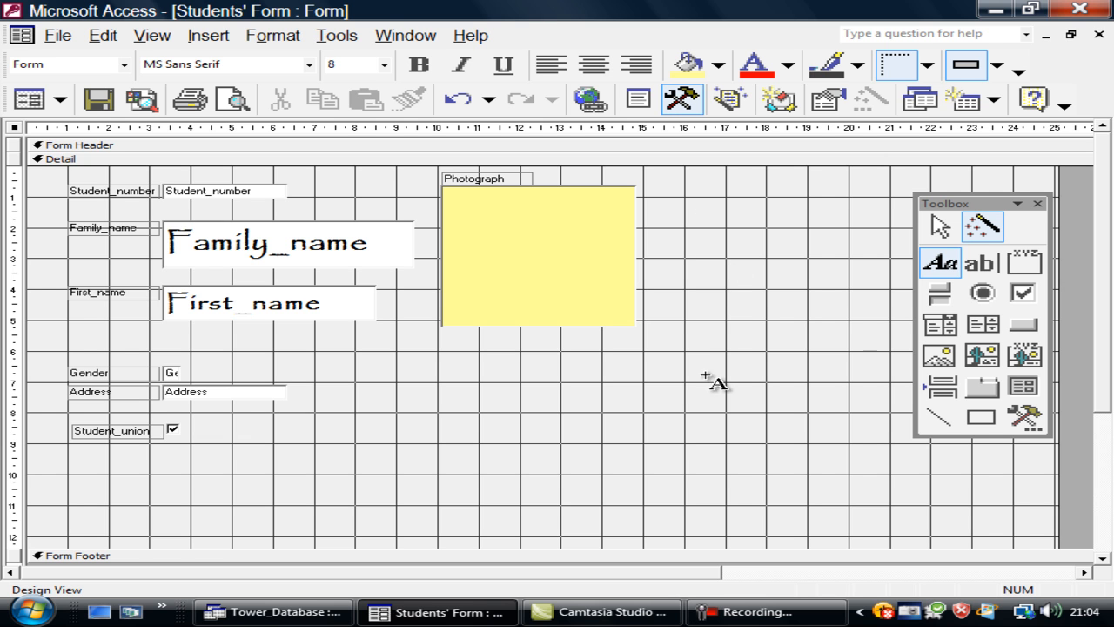
click(936, 259)
click(588, 263)
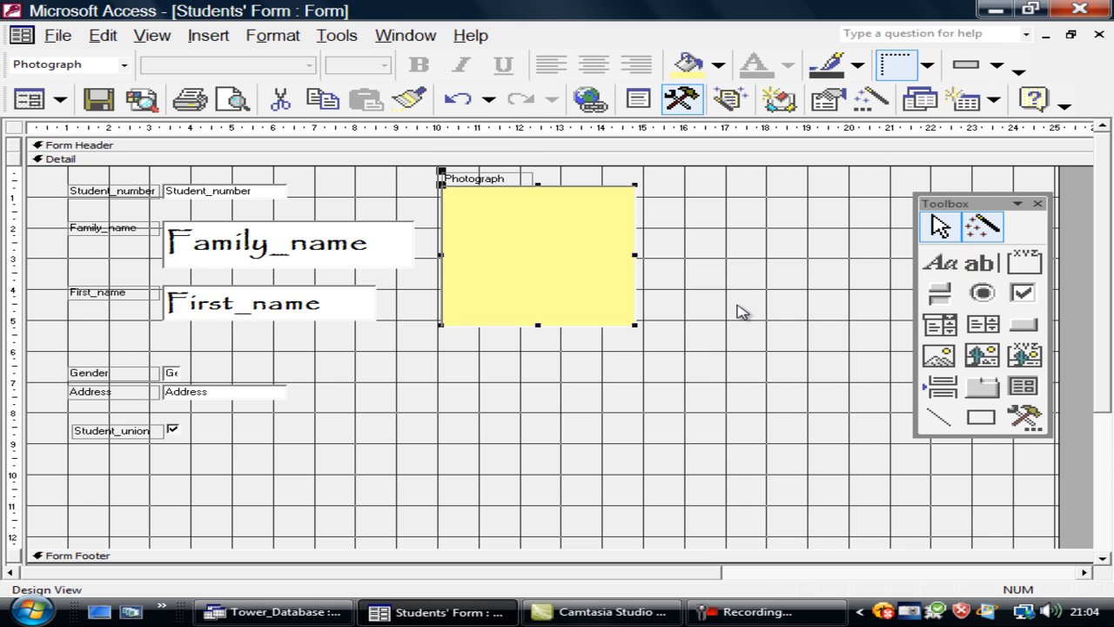
key(Down)
key(Down)
key(Down)
key(Down)
key(Down)
key(Down)
key(Down)
key(Down)
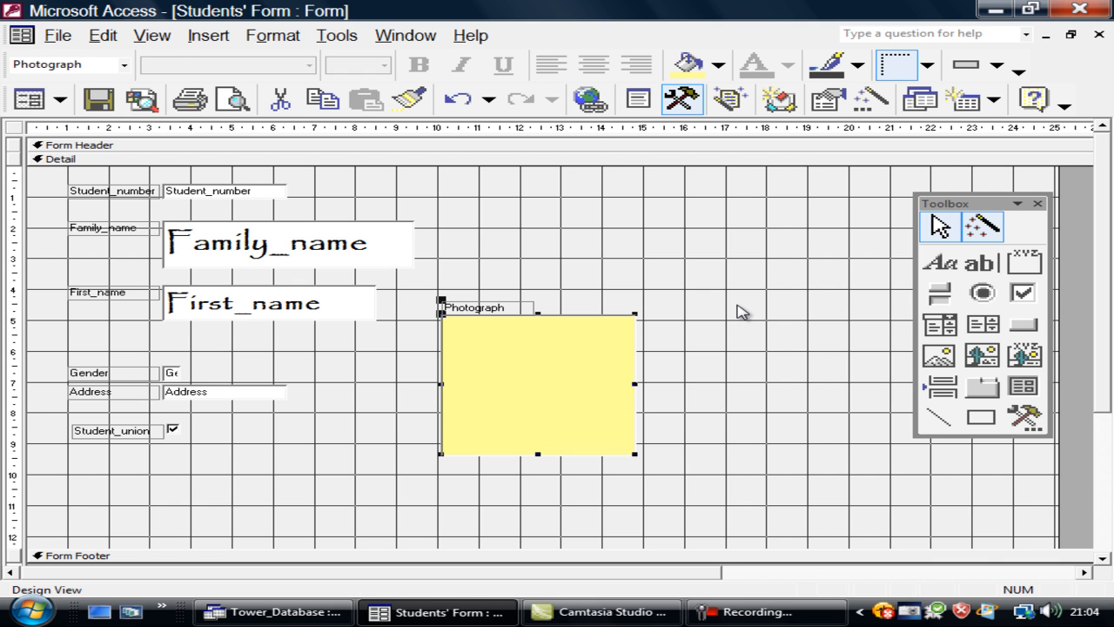
Add a label about 9.4 units wide and 2.7 high above the Photograph frame with the text "Students Form"
click(939, 262)
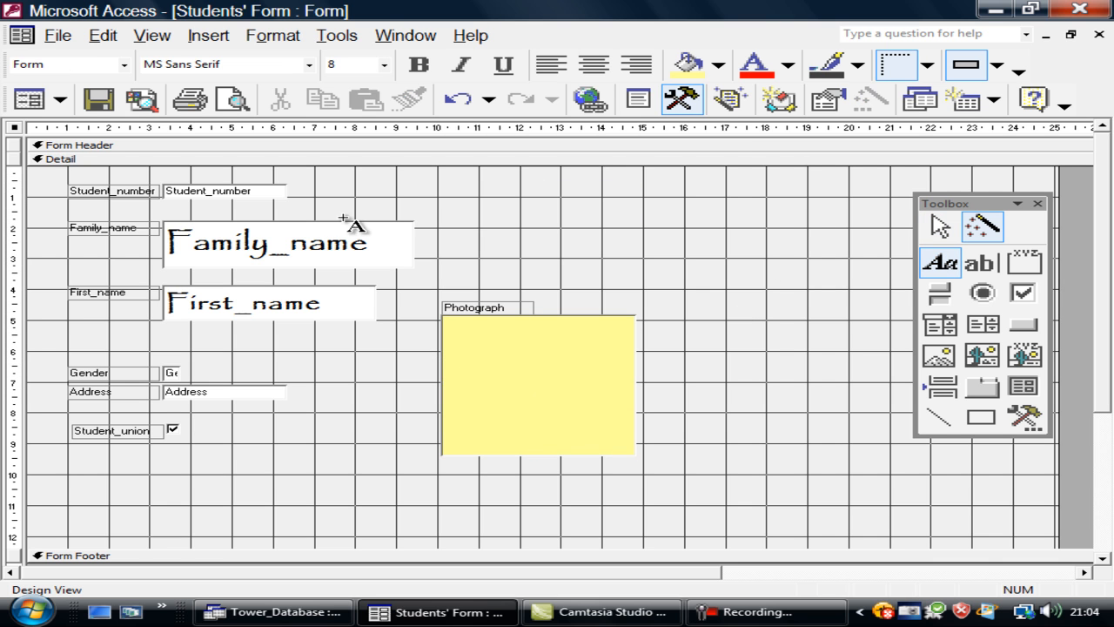
drag(452, 183, 837, 266)
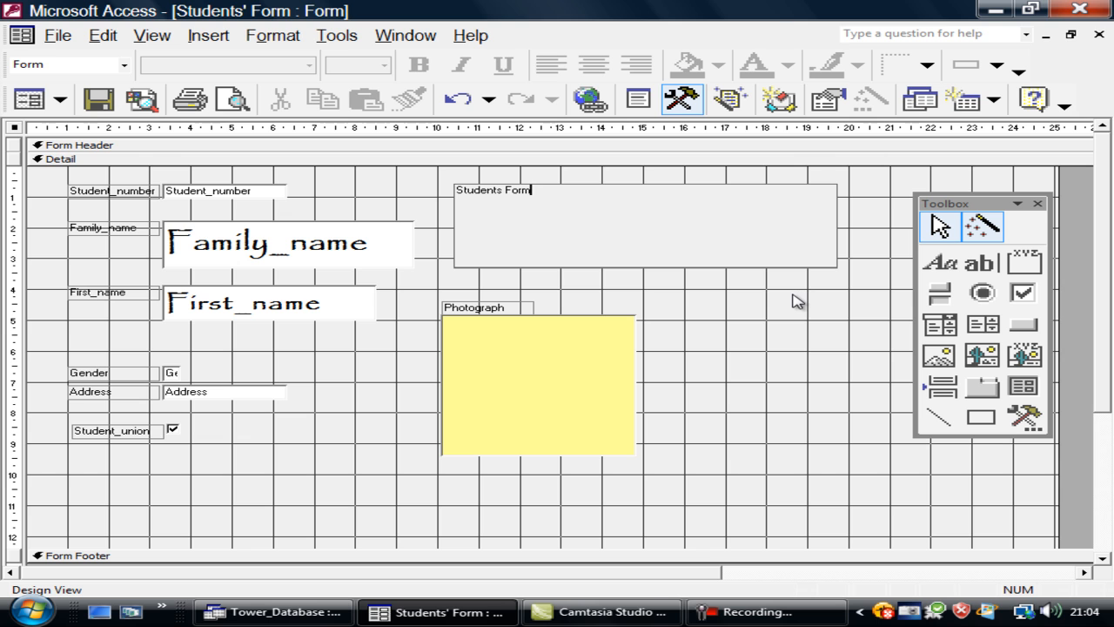
click(738, 266)
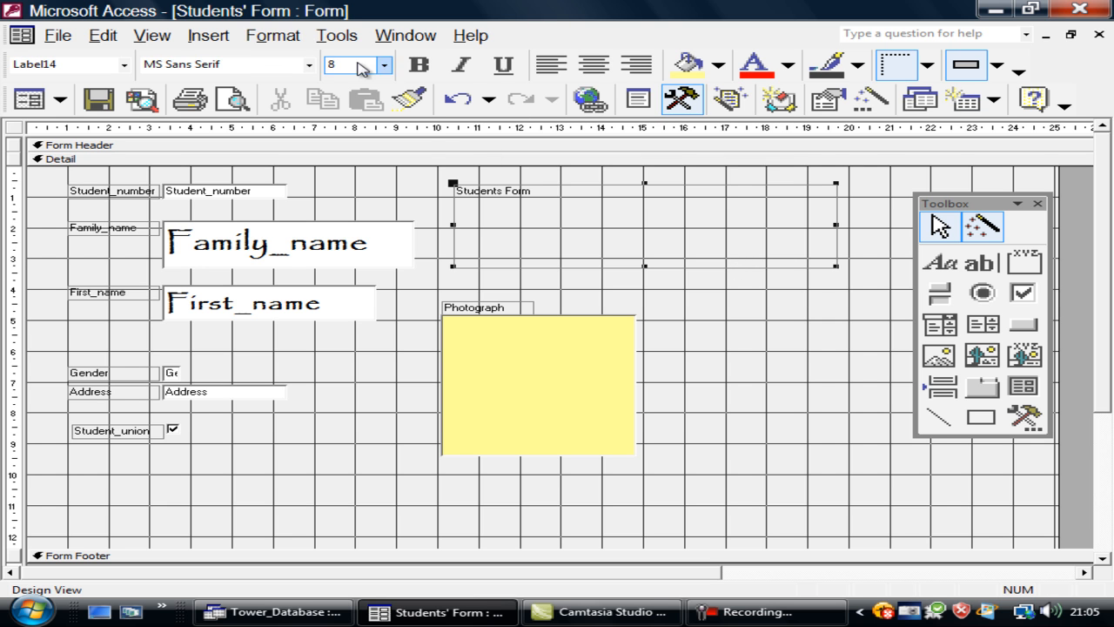
Format the title label in the Arial font, size 24, bold
click(309, 64)
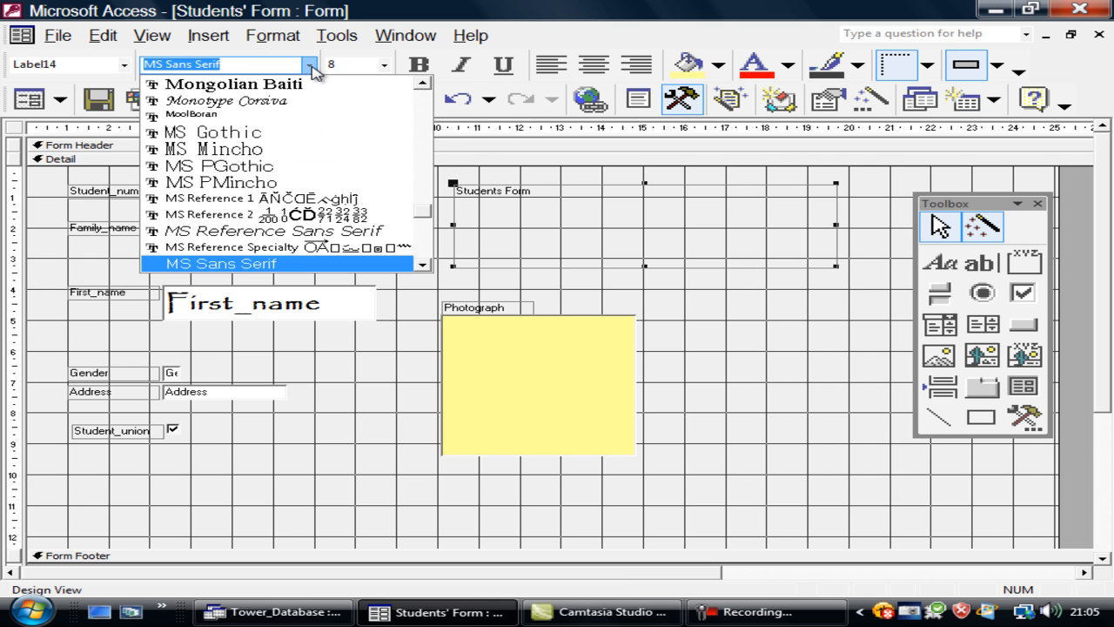
drag(427, 209, 430, 129)
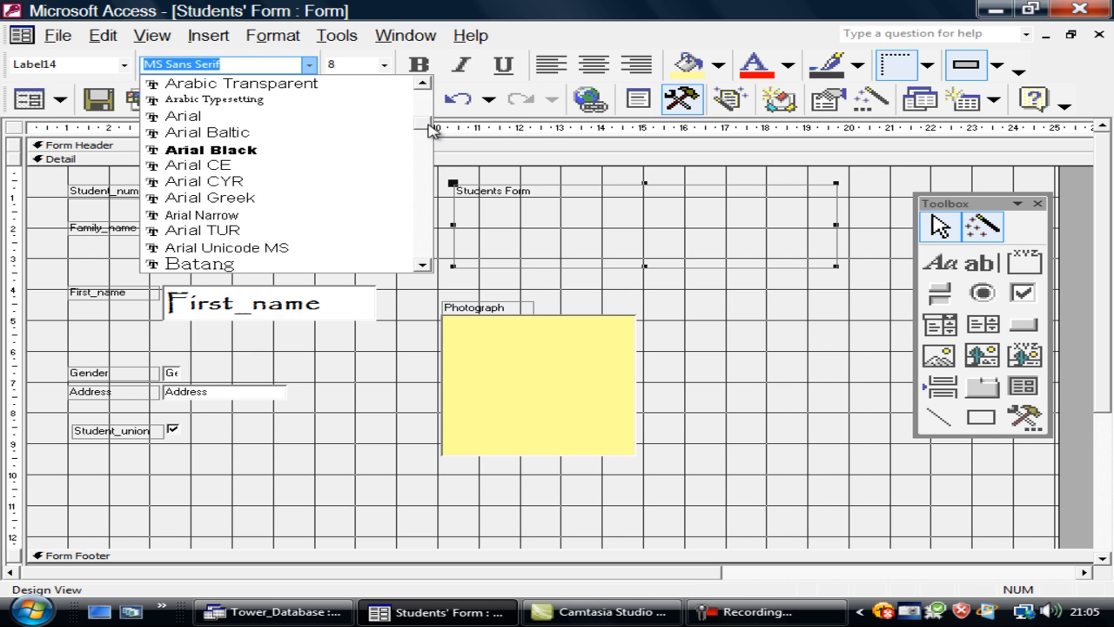
click(373, 131)
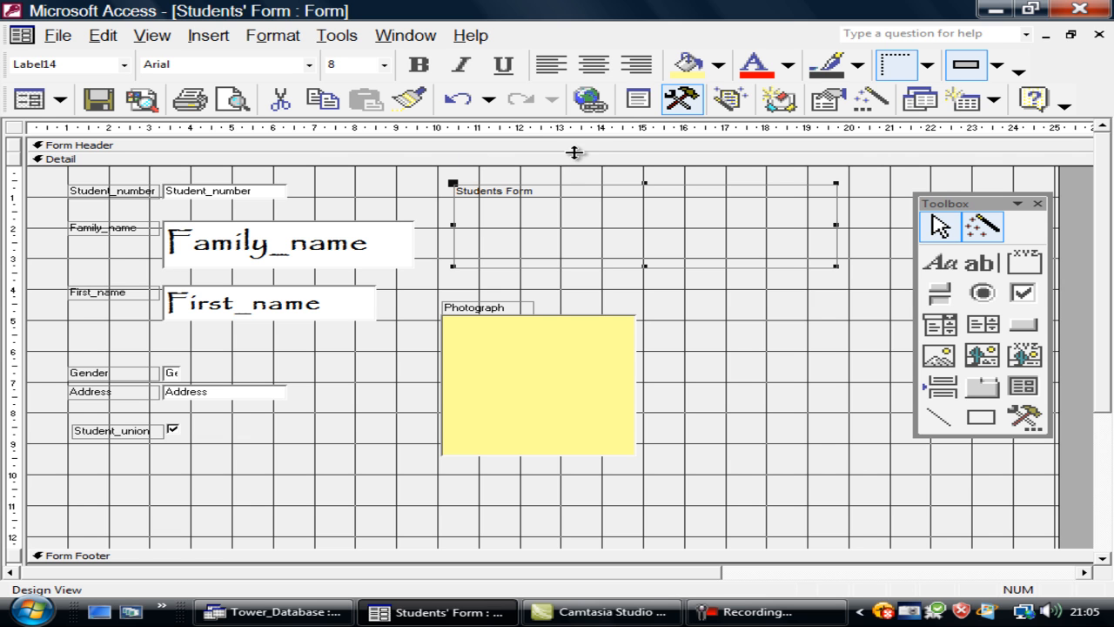
click(384, 64)
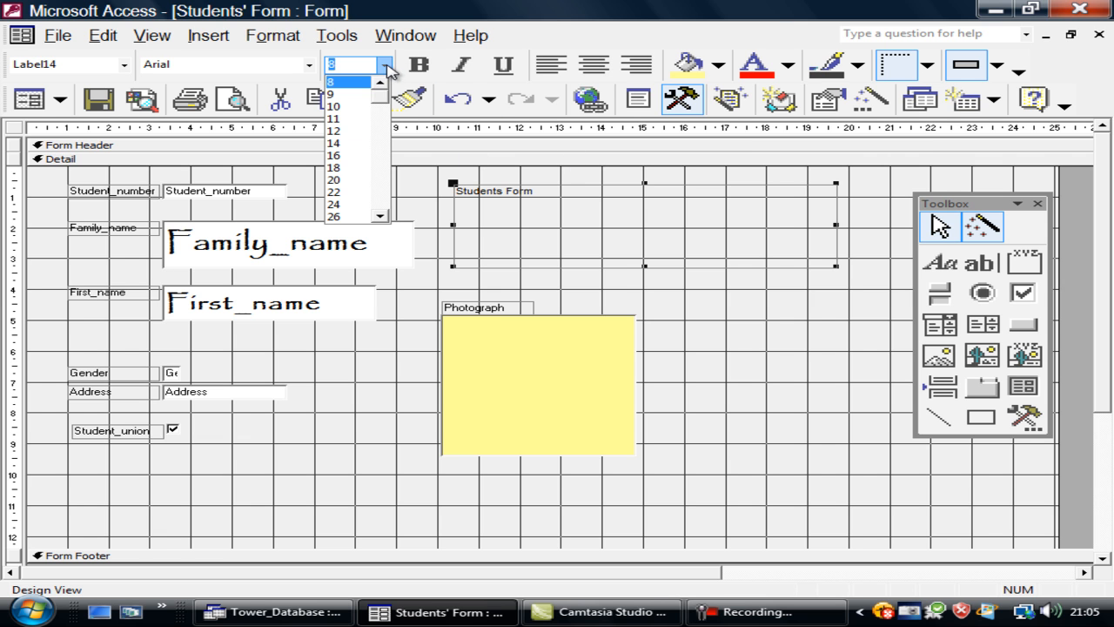
click(340, 204)
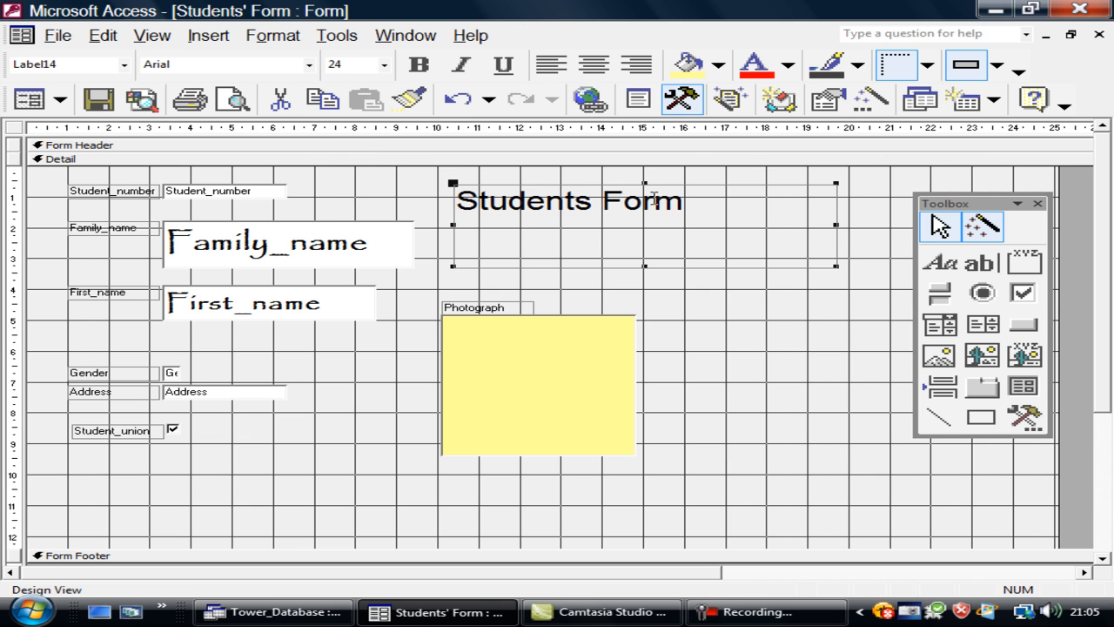
click(421, 68)
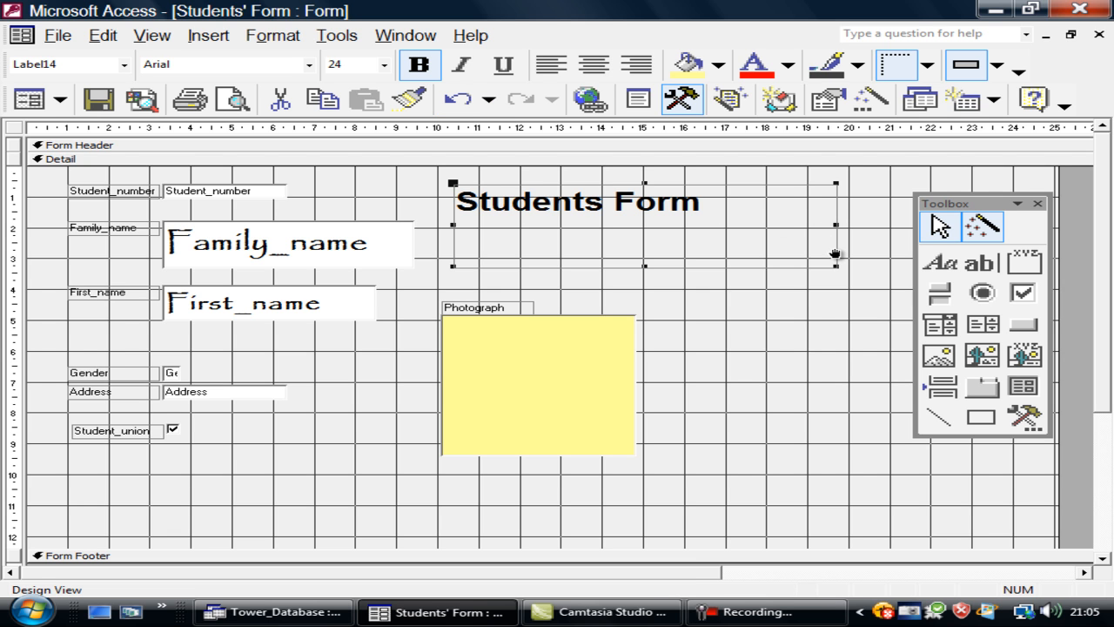
Correct the title label to read "Students' Form" and set its font size to 32
click(602, 200)
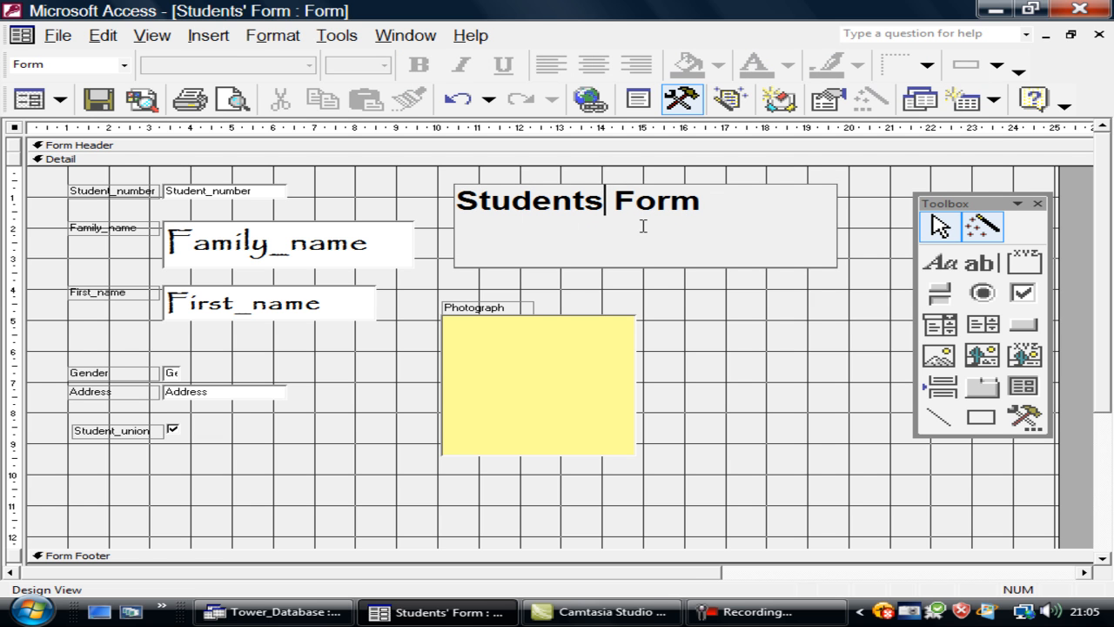
text(')
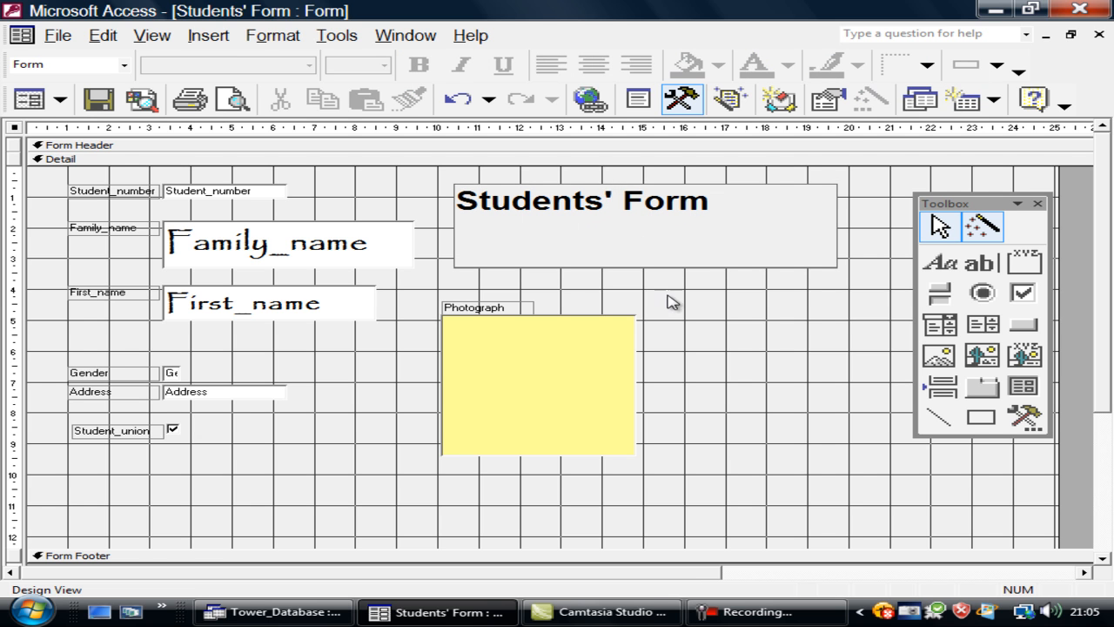
drag(692, 203, 454, 202)
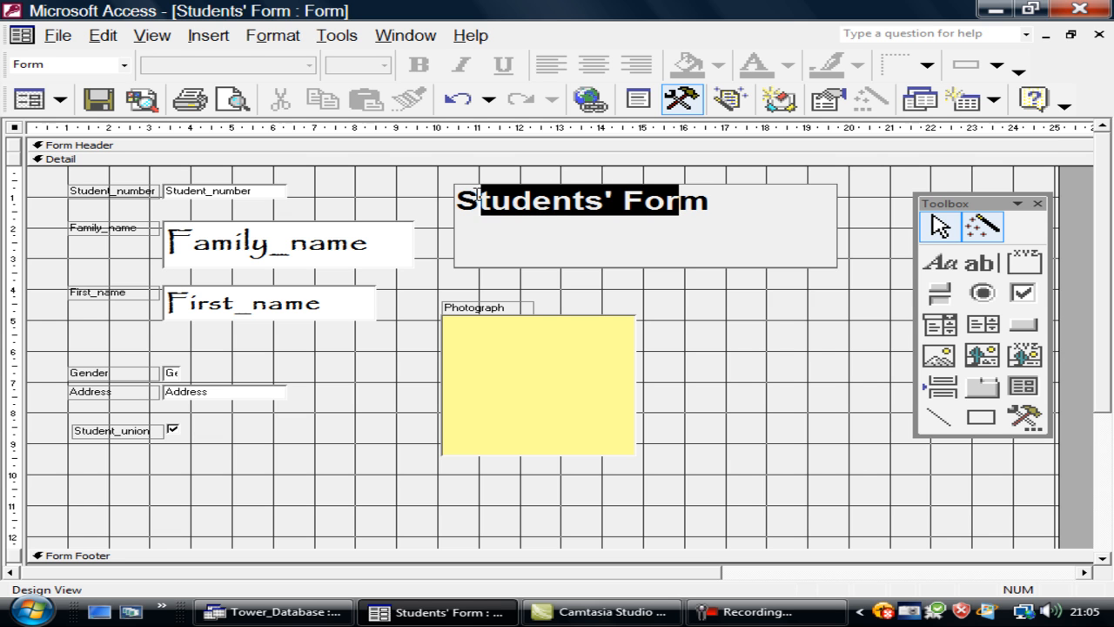
click(713, 203)
drag(713, 203, 423, 203)
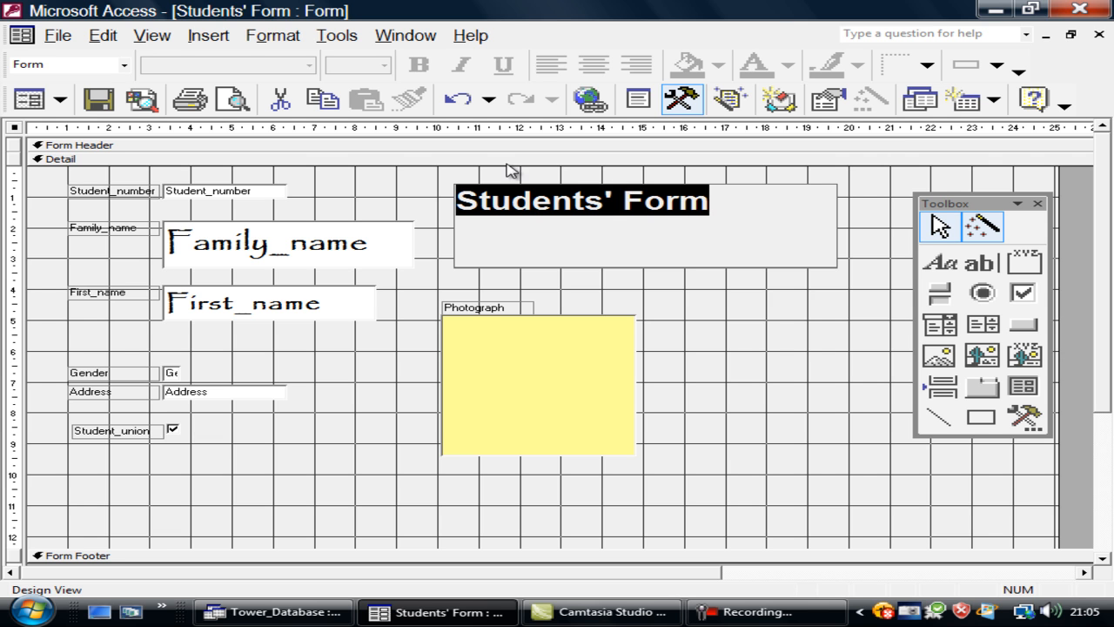
click(574, 243)
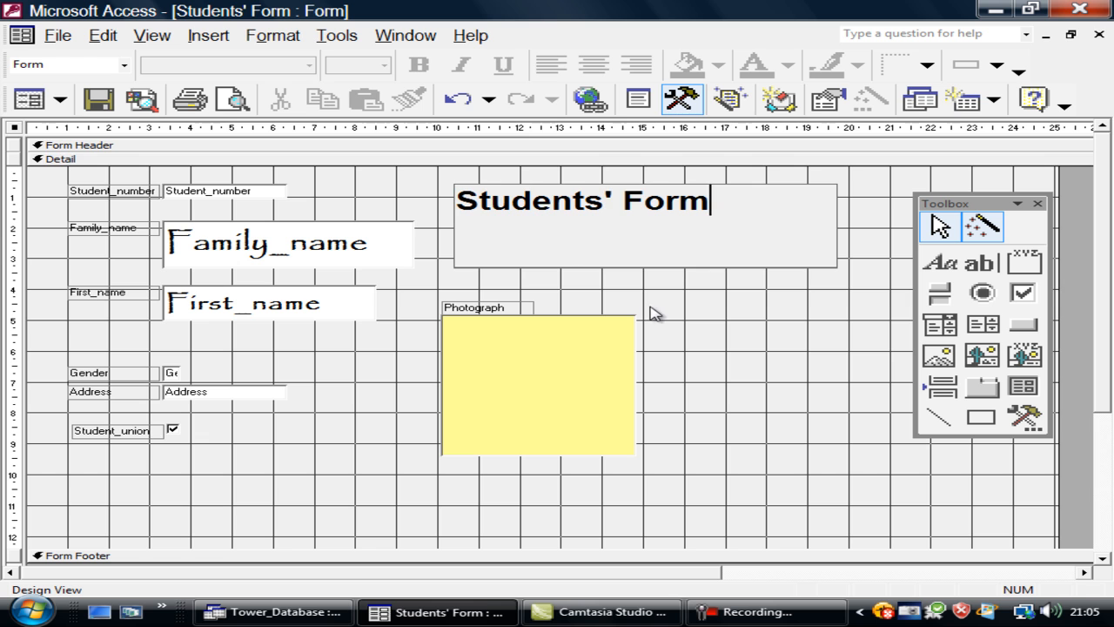
click(650, 311)
click(636, 260)
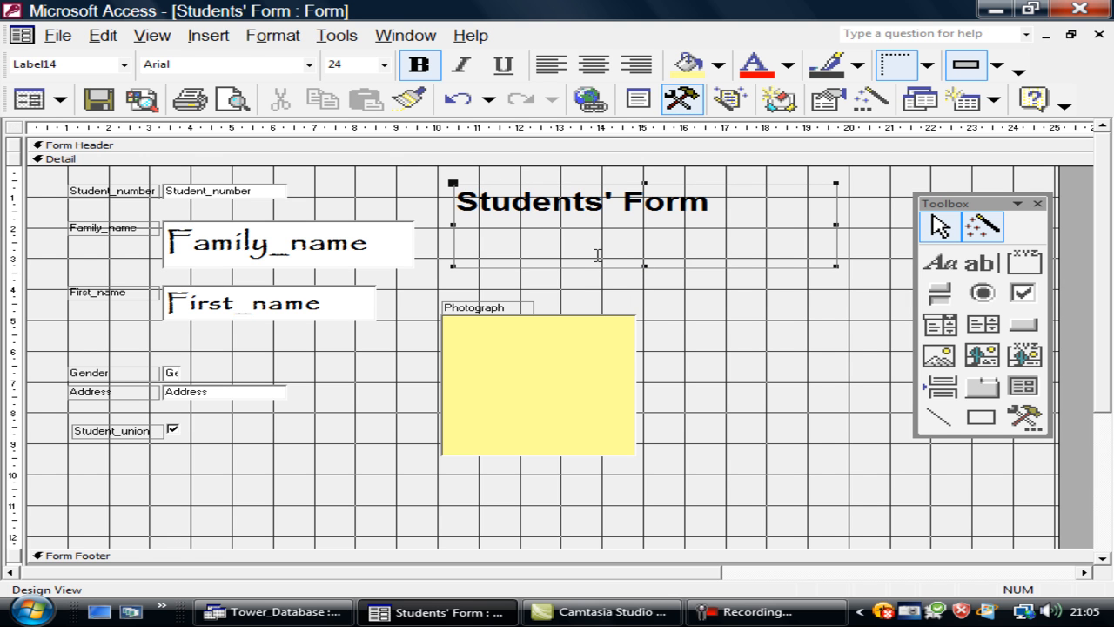
click(353, 66)
text(32)
key(Return)
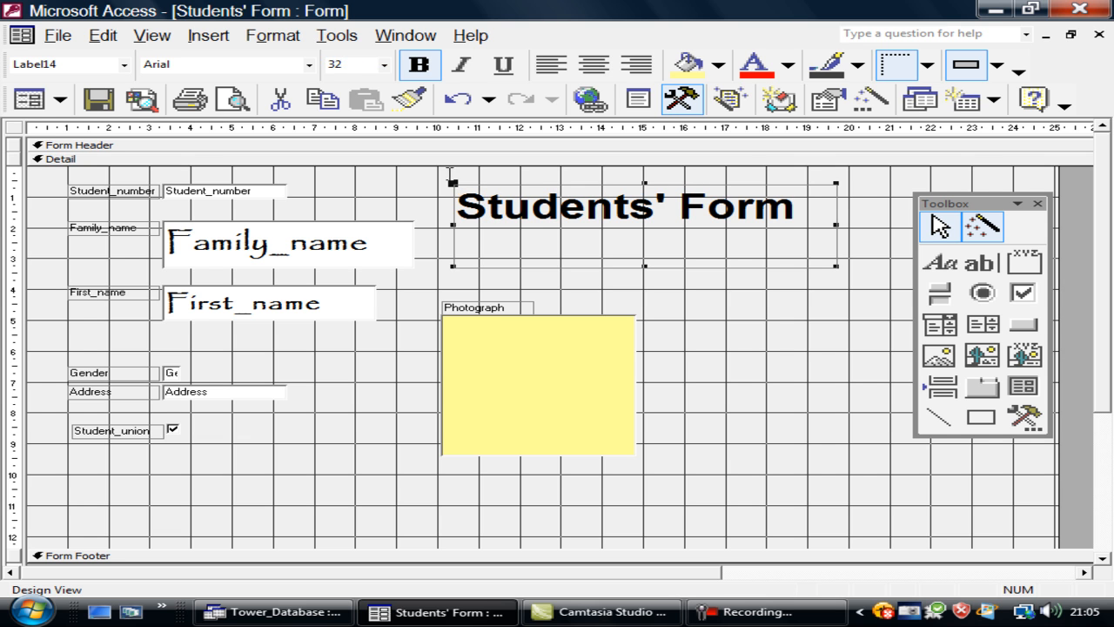
Move the Photograph frame and its label up about 0.7 units, closer to the title
click(703, 389)
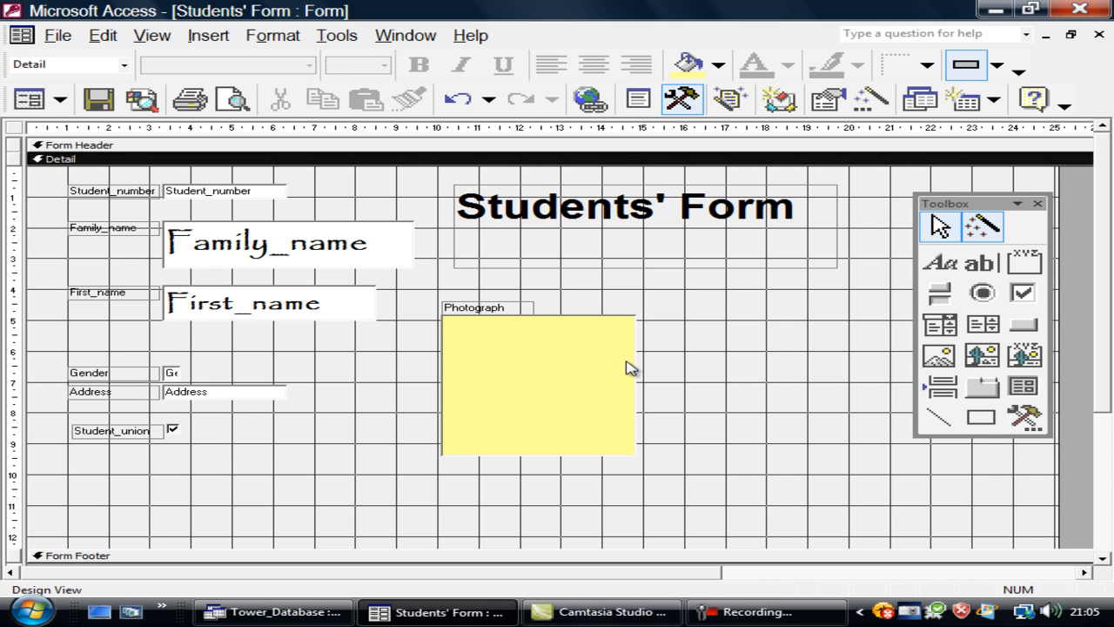
click(590, 345)
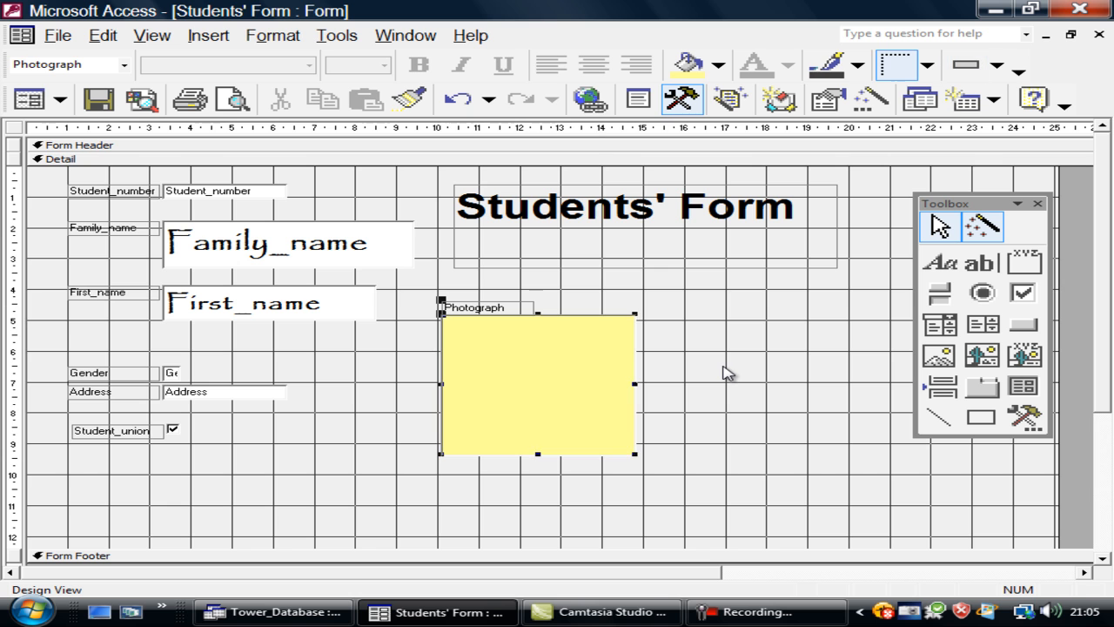
key(Up)
key(Up)
key(Up)
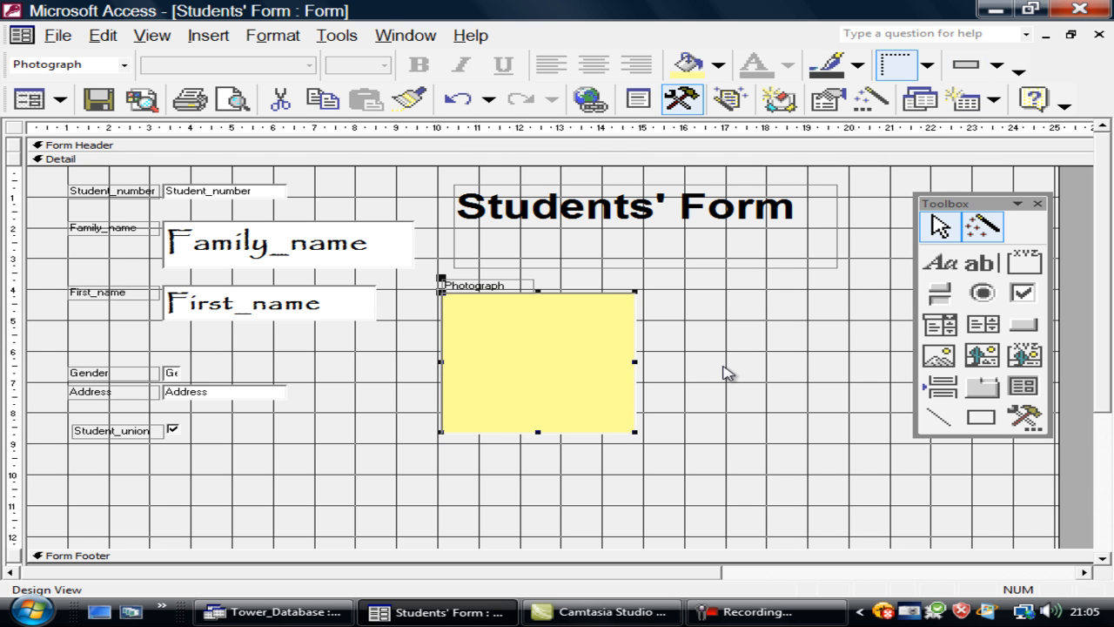
Set the title label's border colour to light grey
click(827, 263)
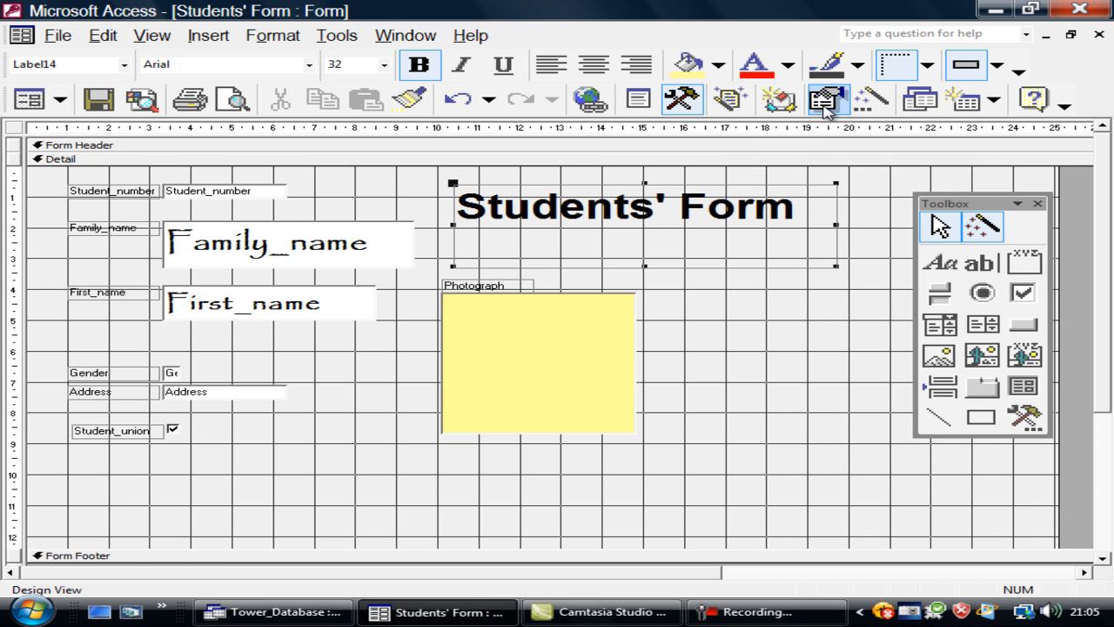
click(858, 67)
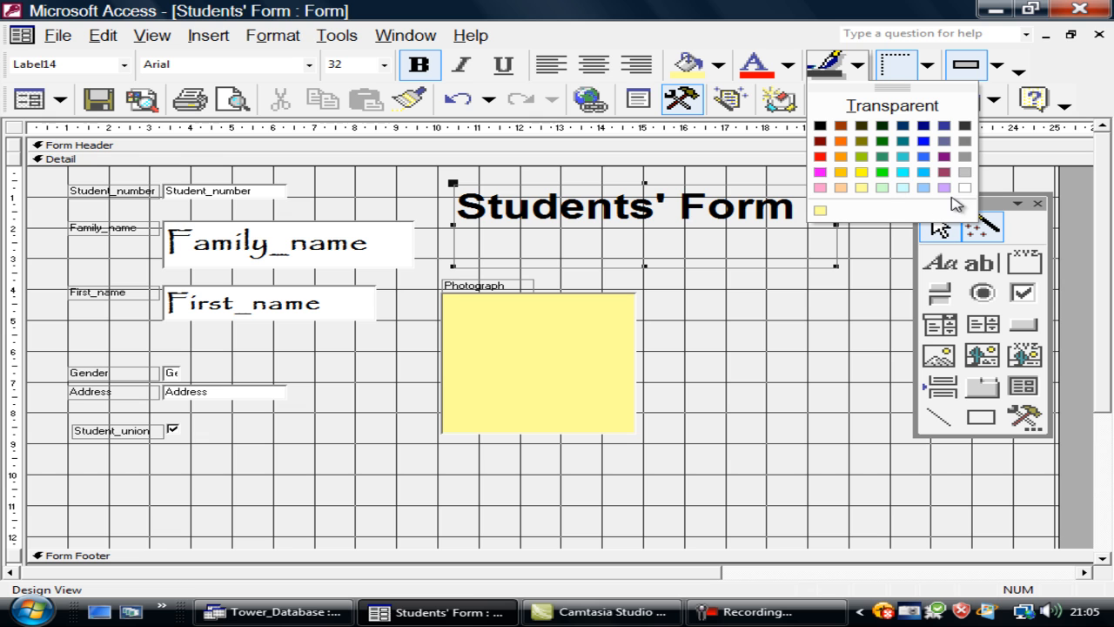
click(968, 176)
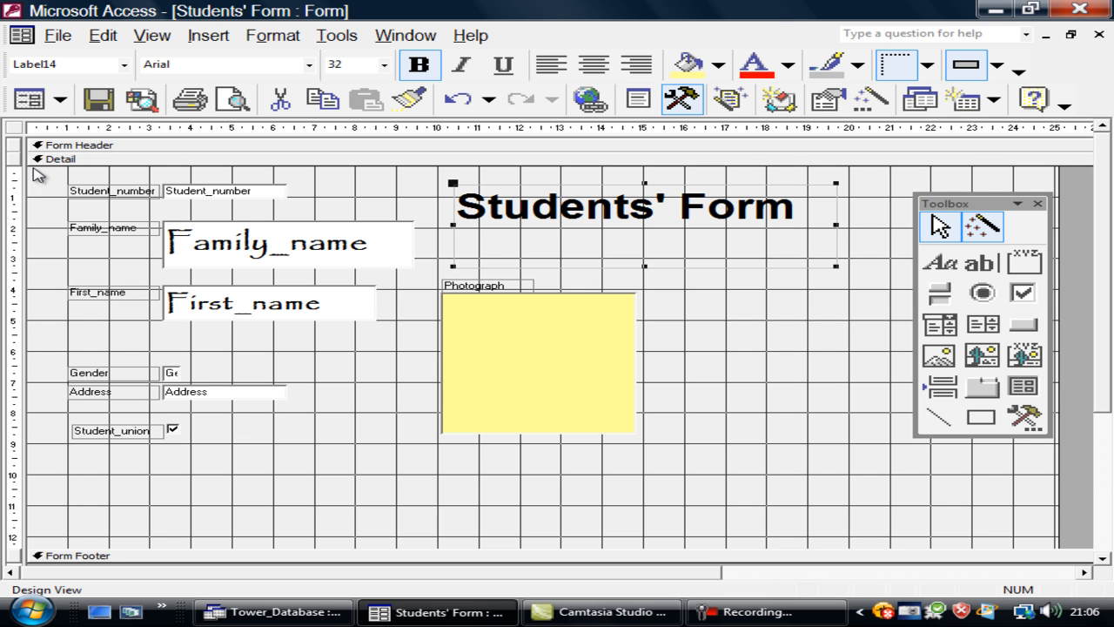
Fill the background of the form's Detail section with light orange
click(14, 128)
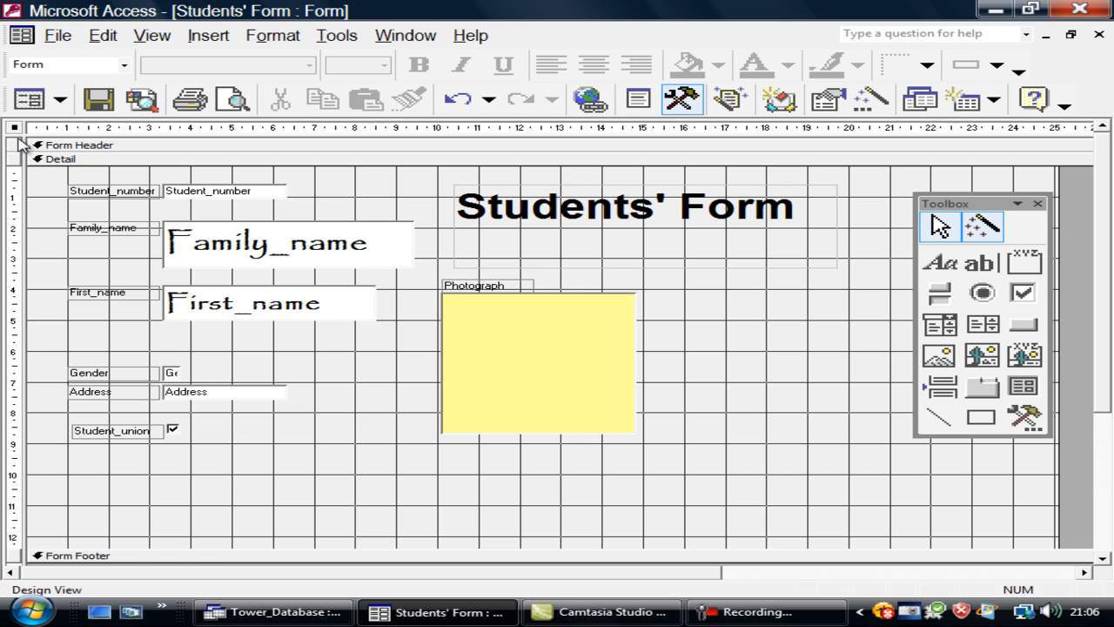
click(38, 180)
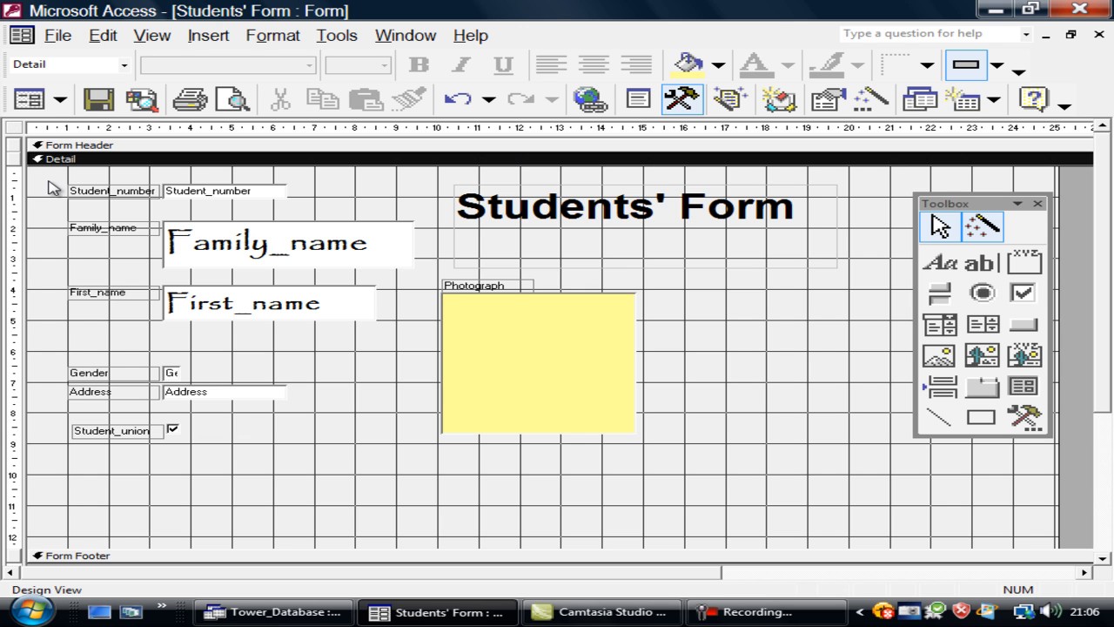
click(720, 68)
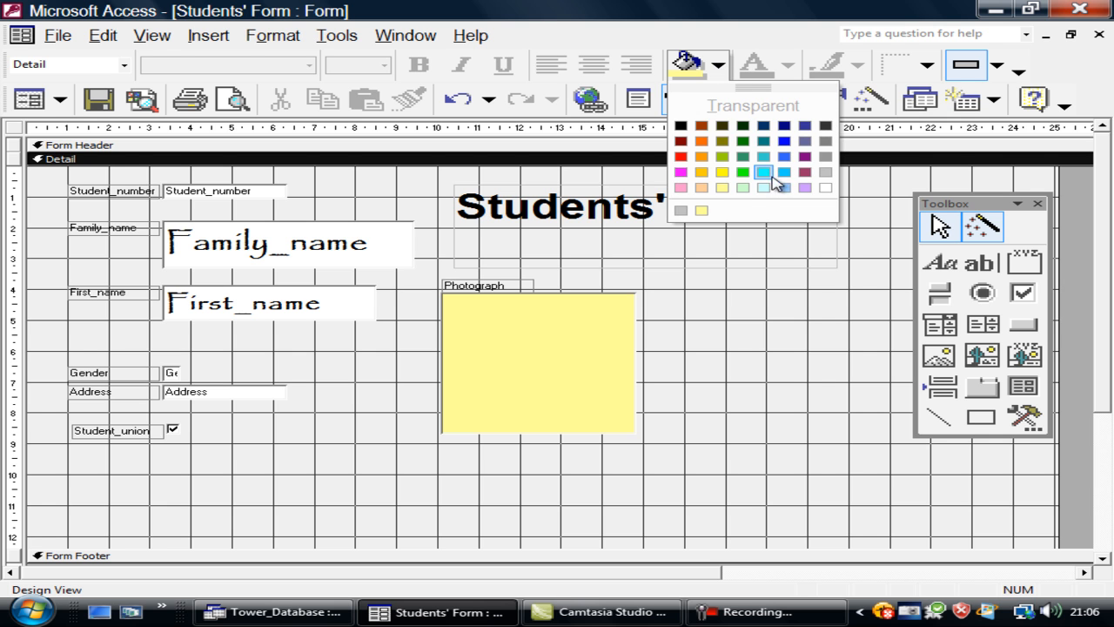
click(702, 188)
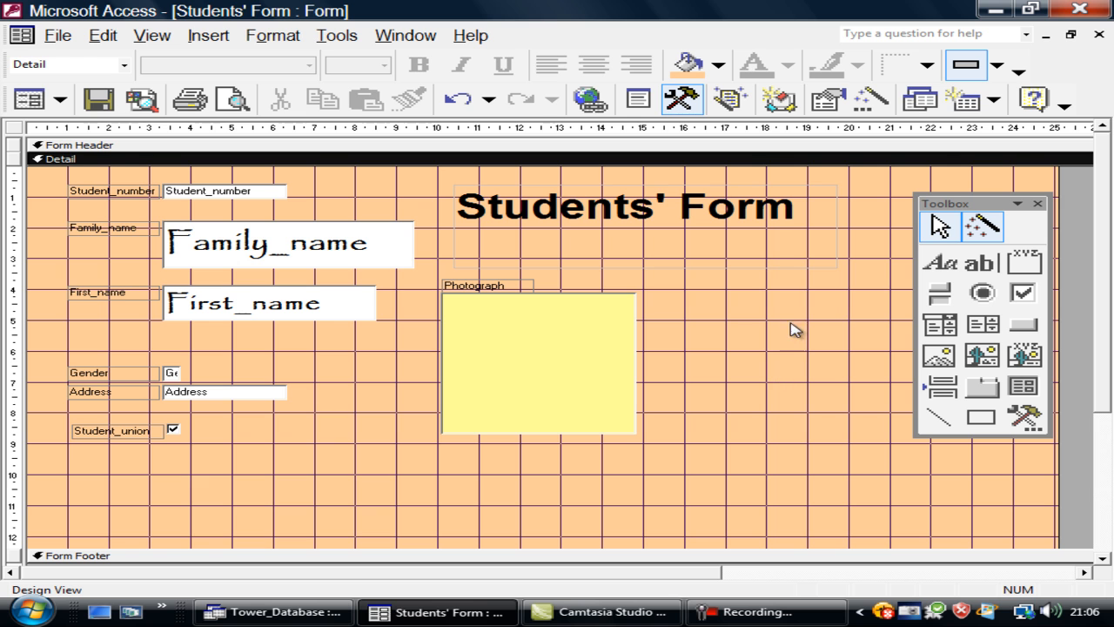
Set the title label's border to the same light orange as the form background
click(795, 263)
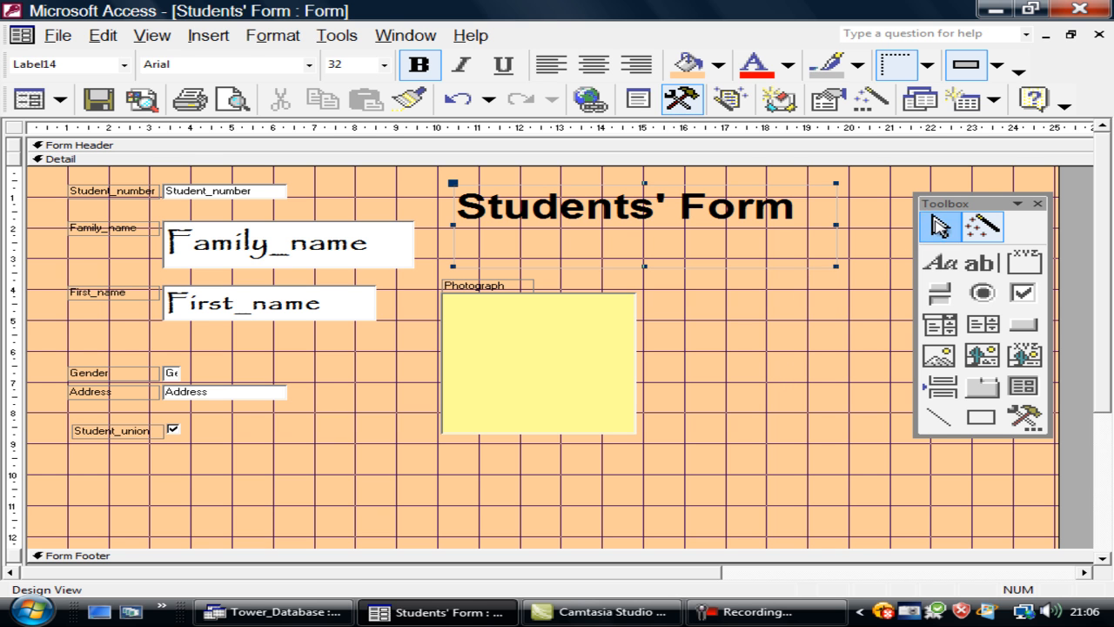
click(858, 66)
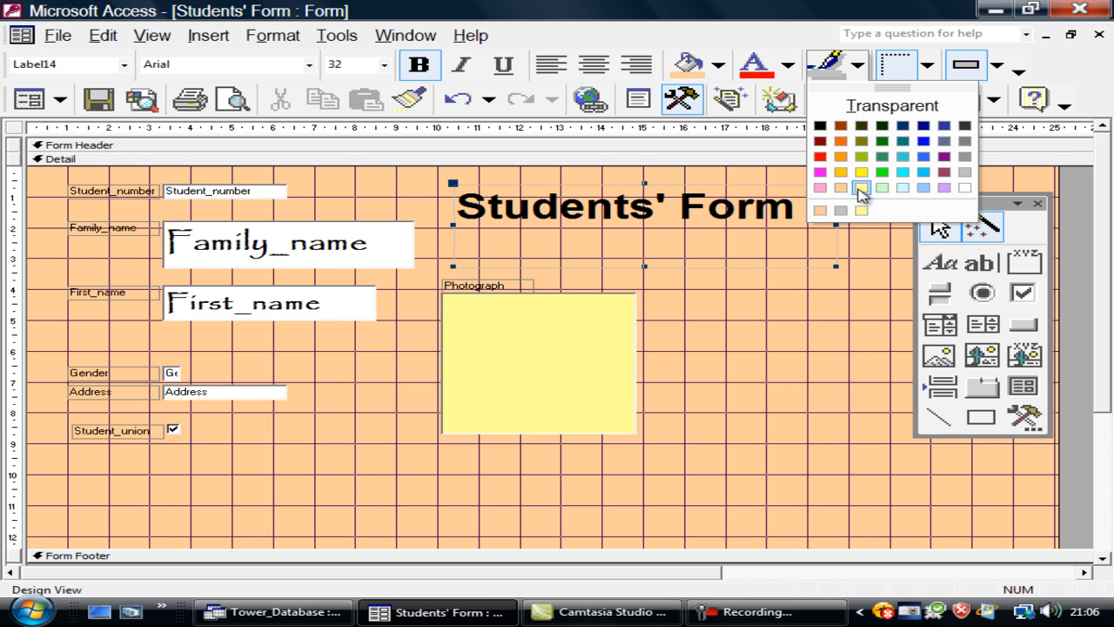
click(819, 210)
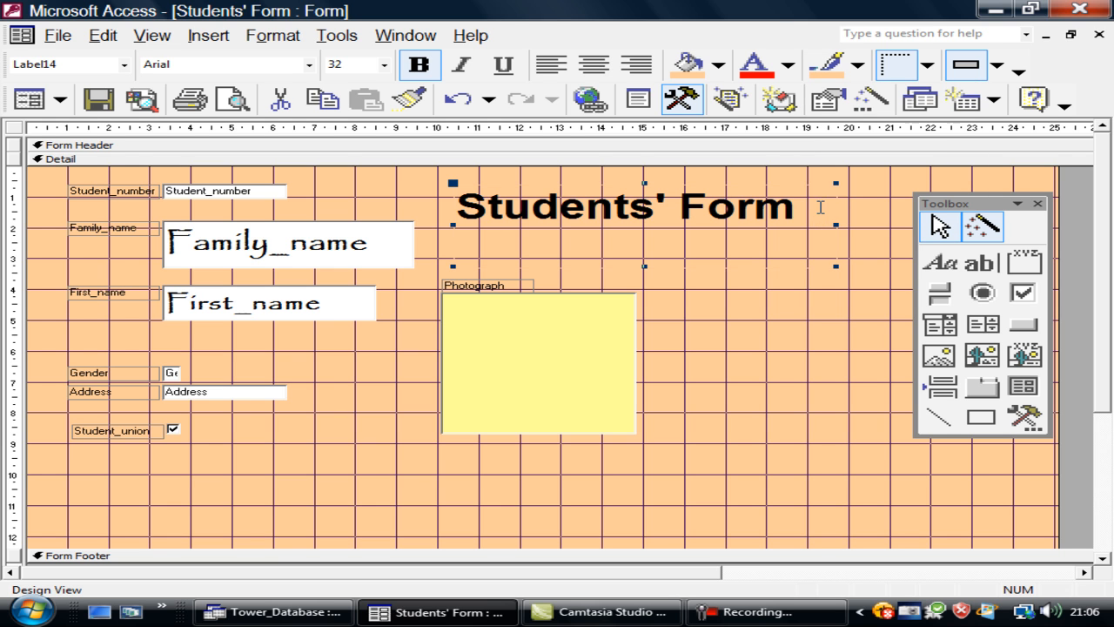
click(758, 341)
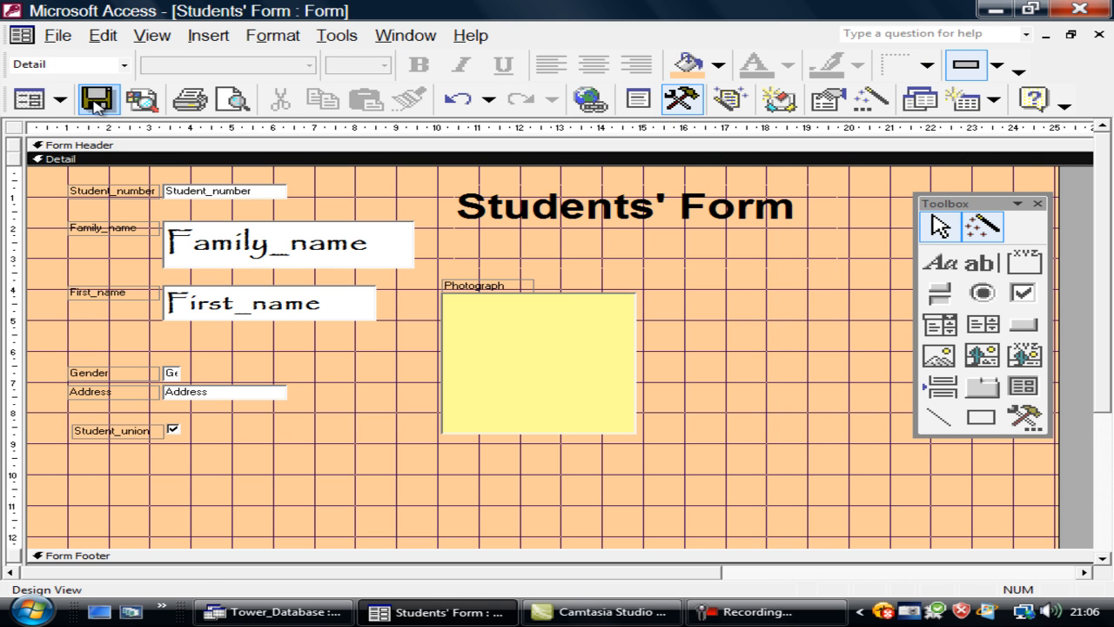
Display the Students' Form in Form View to check its layout with record data
click(40, 100)
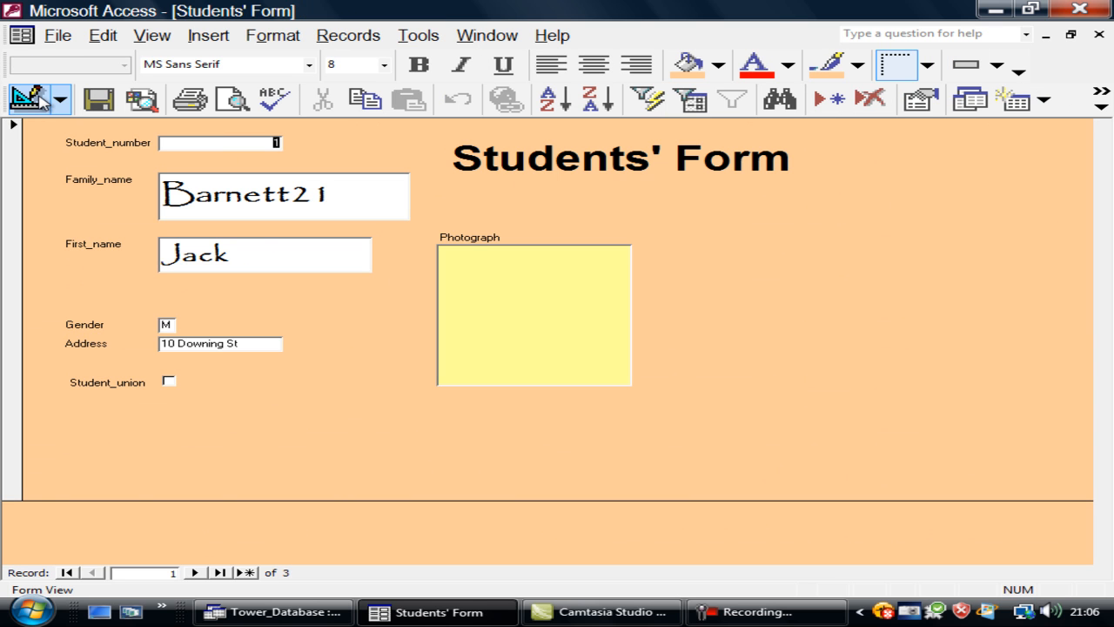
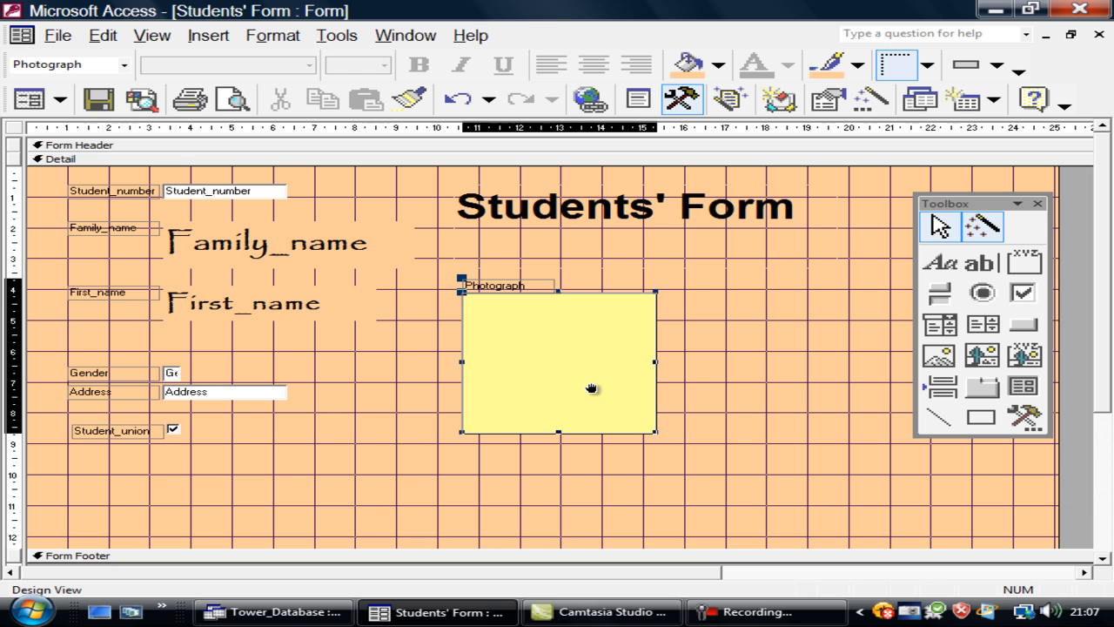
Move the Photograph frame and its label to the form's right edge, starting at about 19.7 on the horizontal ruler, with the Toolbox out of the way
drag(591, 388, 830, 356)
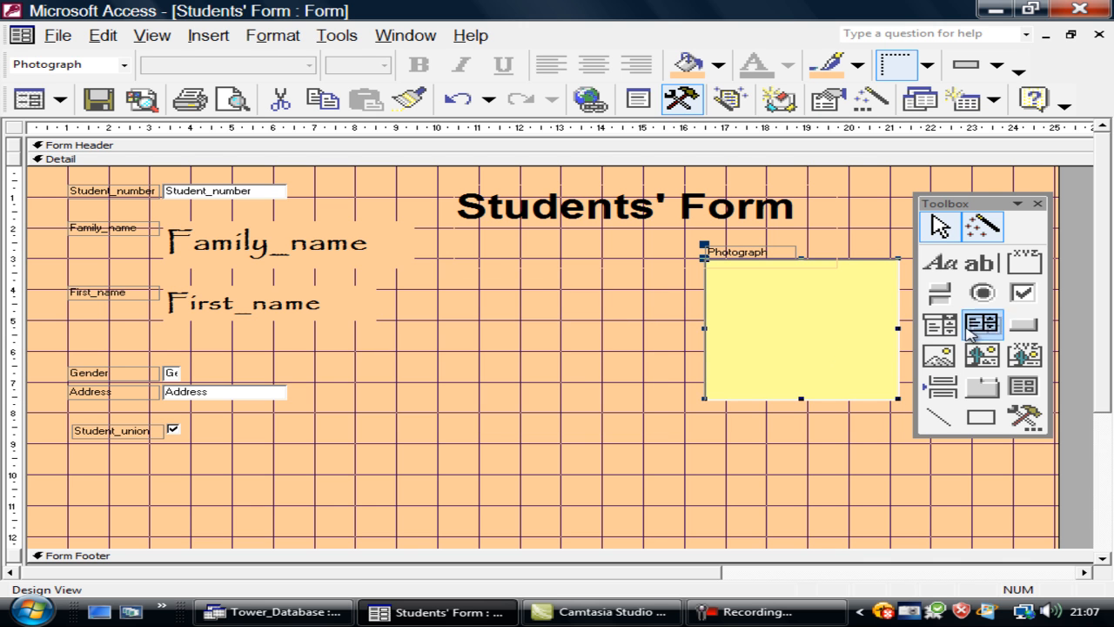
drag(982, 209, 154, 208)
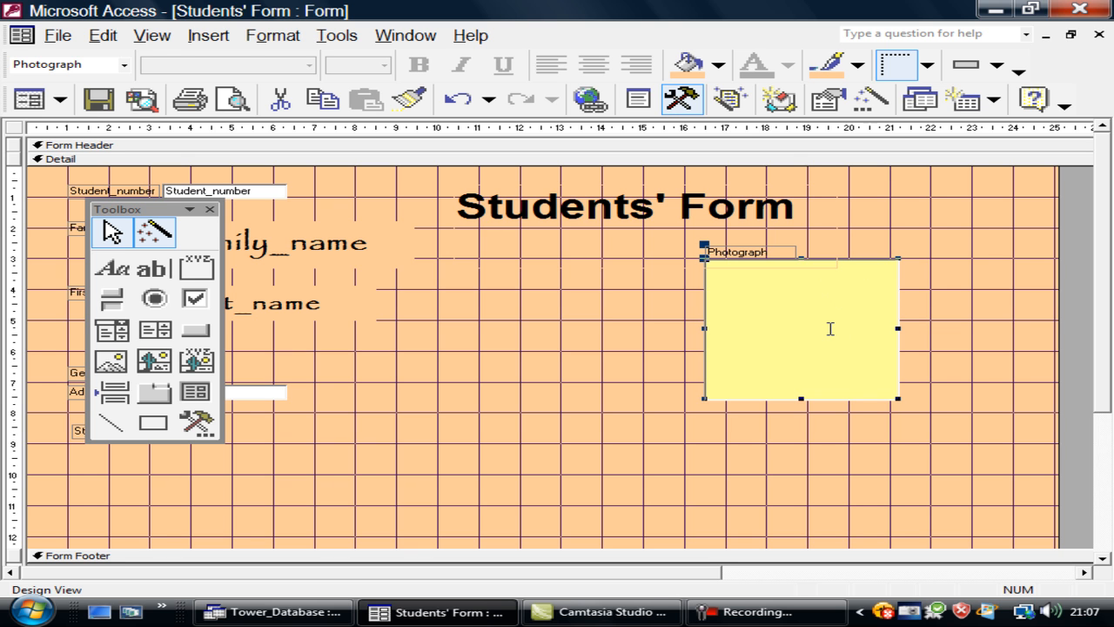
drag(830, 329, 986, 329)
drag(855, 338, 830, 328)
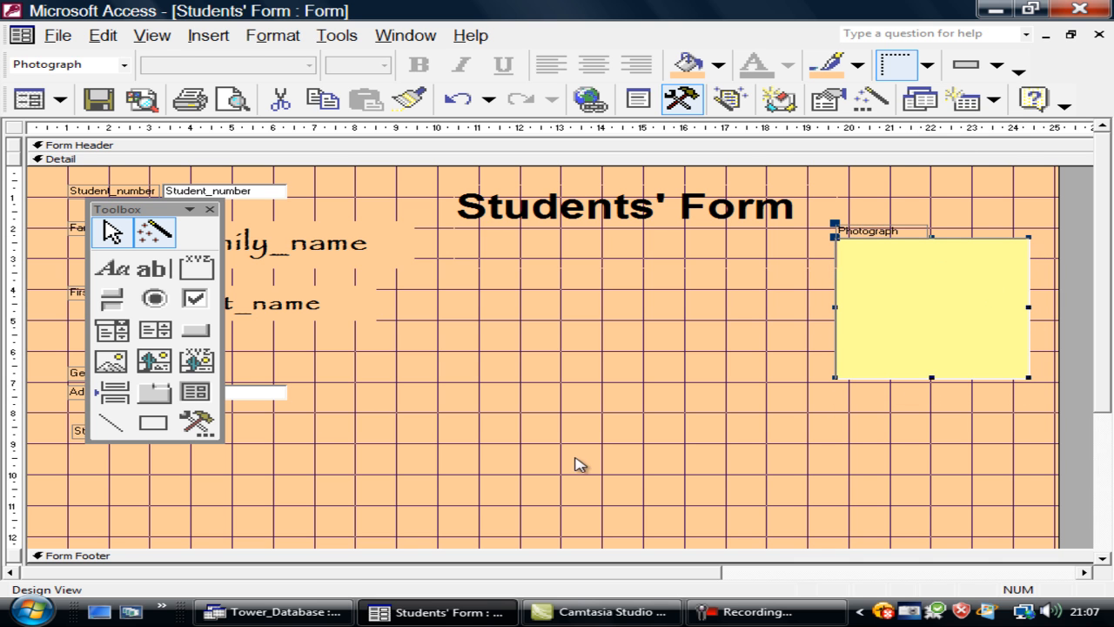
Add a command button below the title that goes to the previous record, using the Left Arrow (Black) picture
click(196, 330)
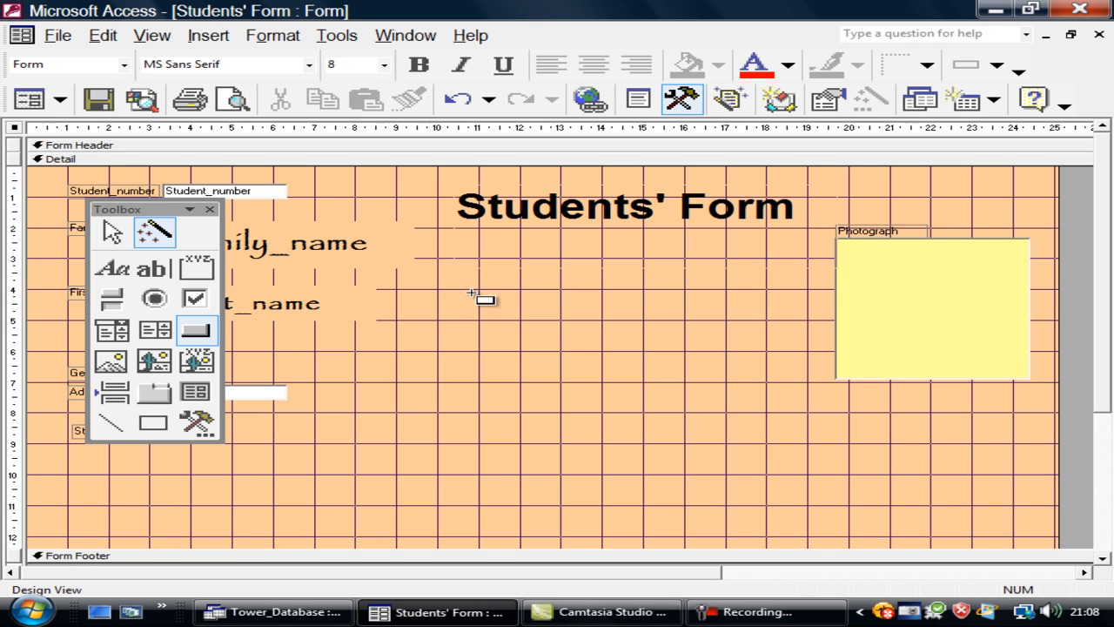
drag(473, 293, 557, 338)
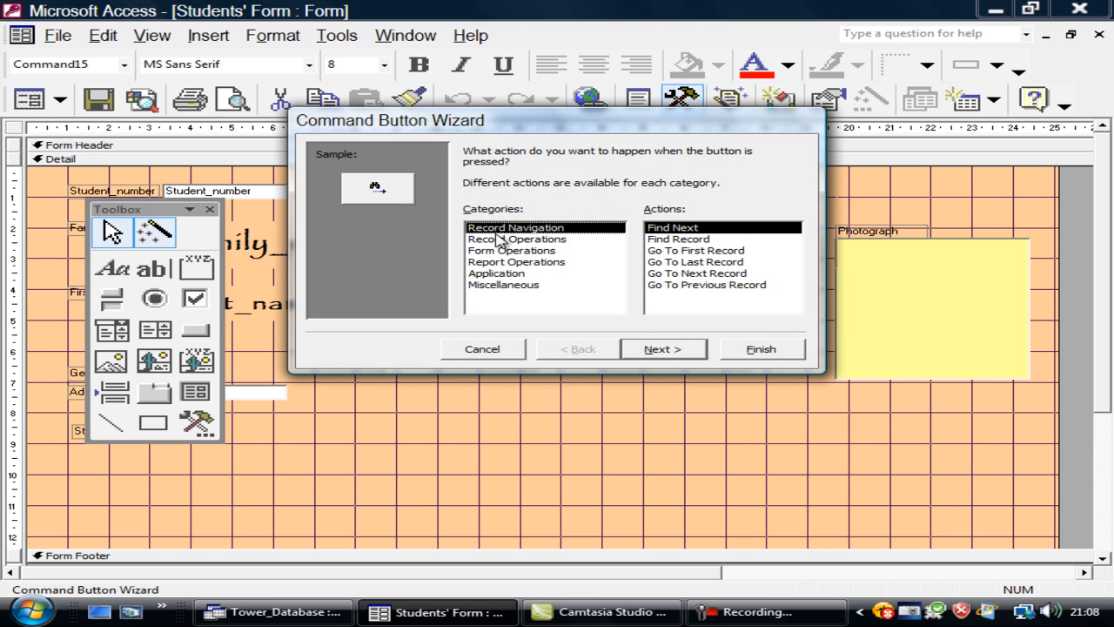
click(692, 285)
click(662, 349)
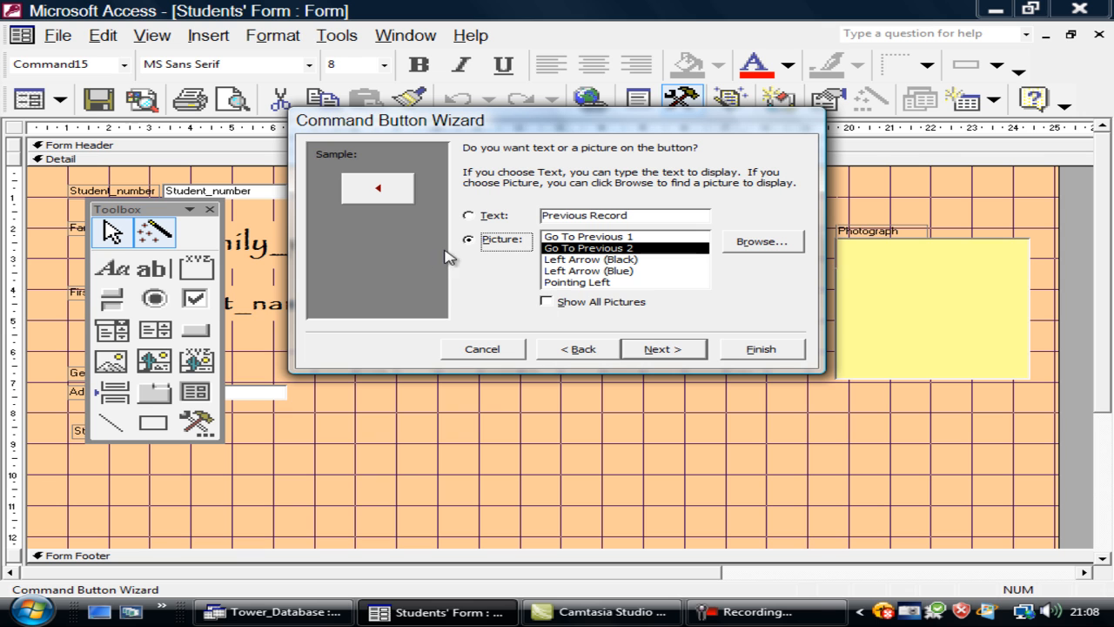
click(576, 259)
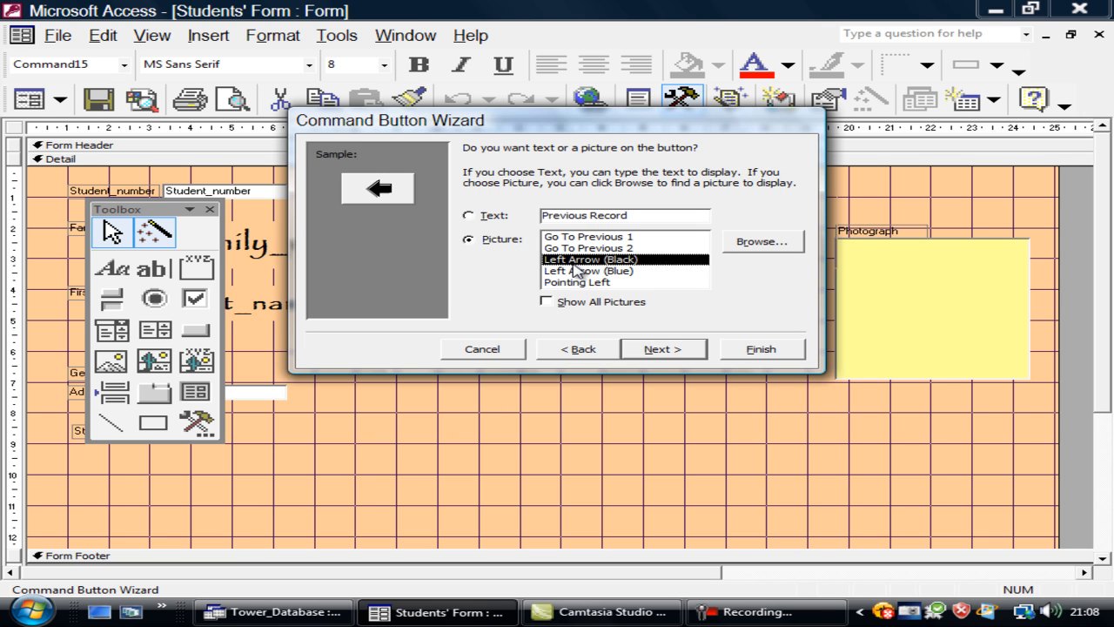
click(657, 349)
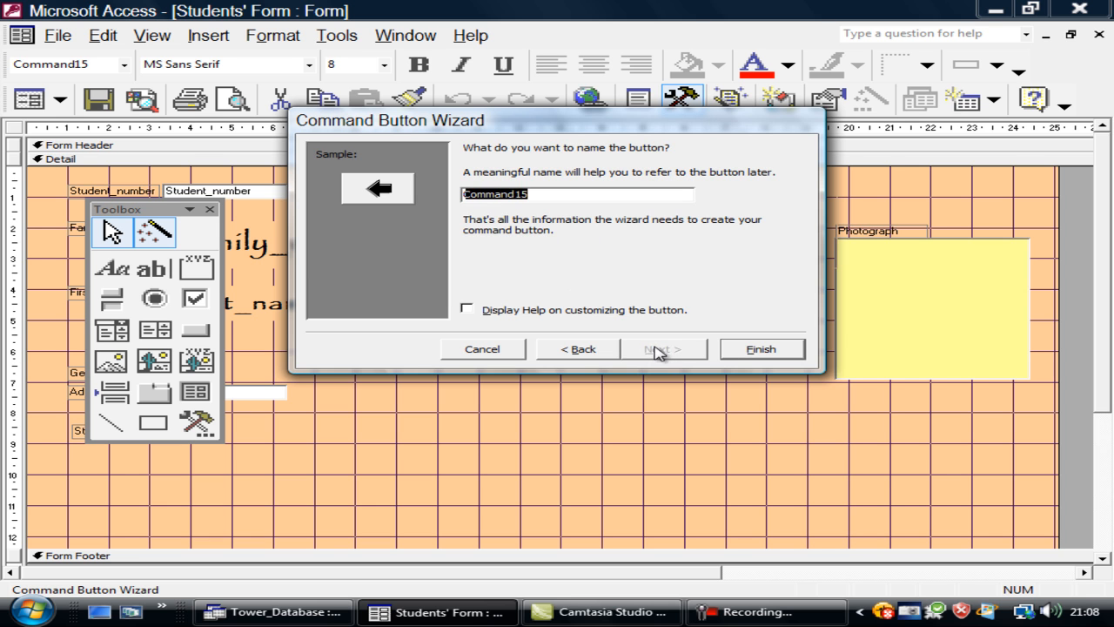
click(732, 349)
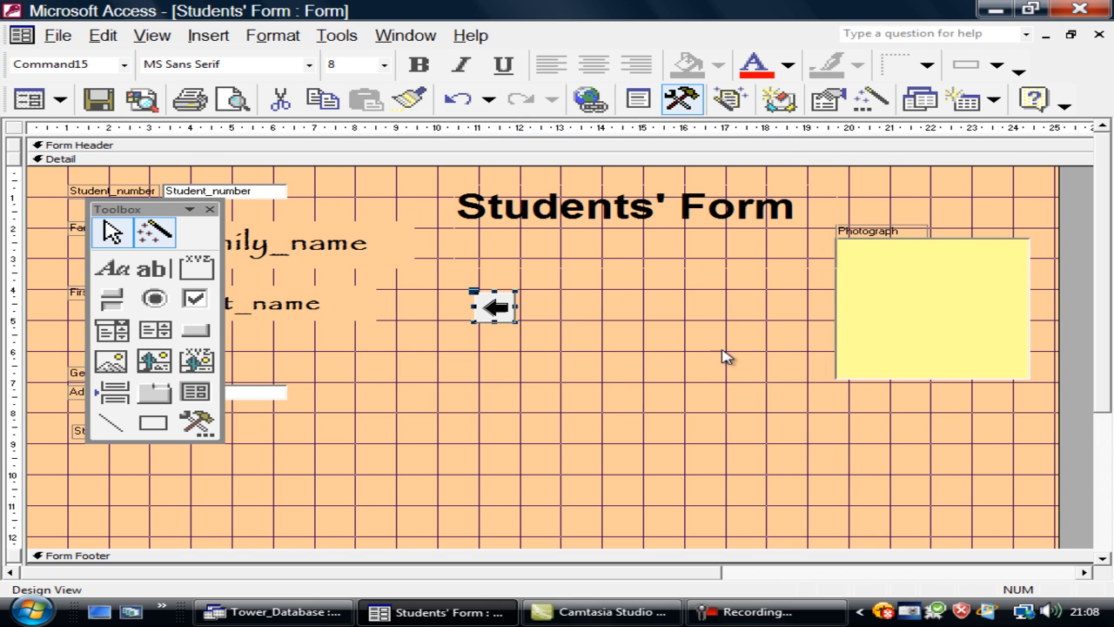
click(659, 357)
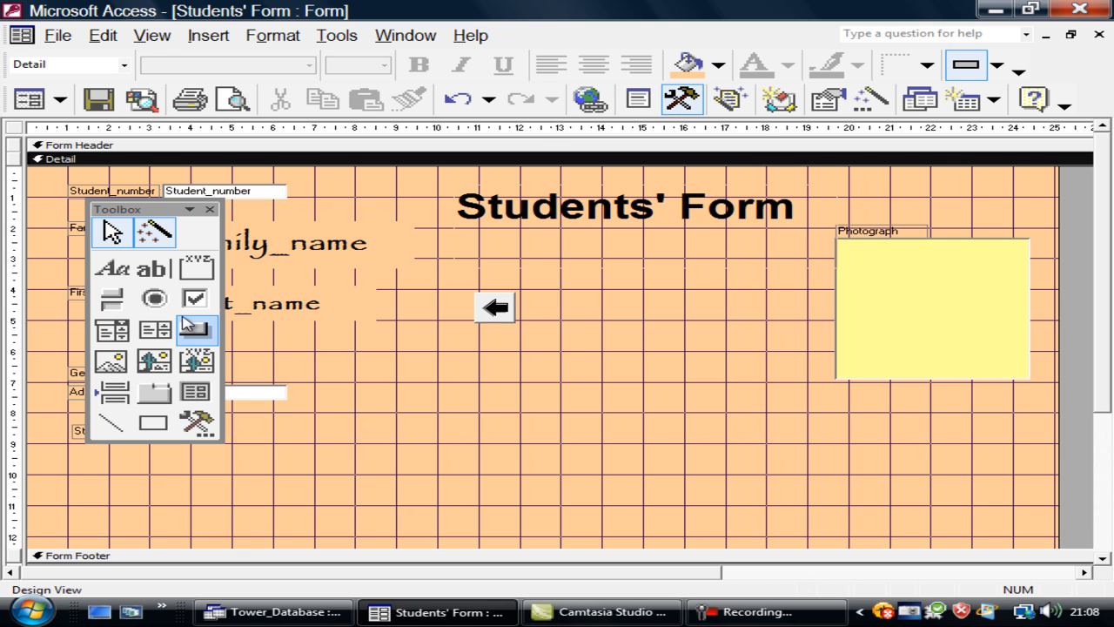
Add a second command button right of the first that goes to the next record, using the Right Arrow (Black) picture
click(189, 328)
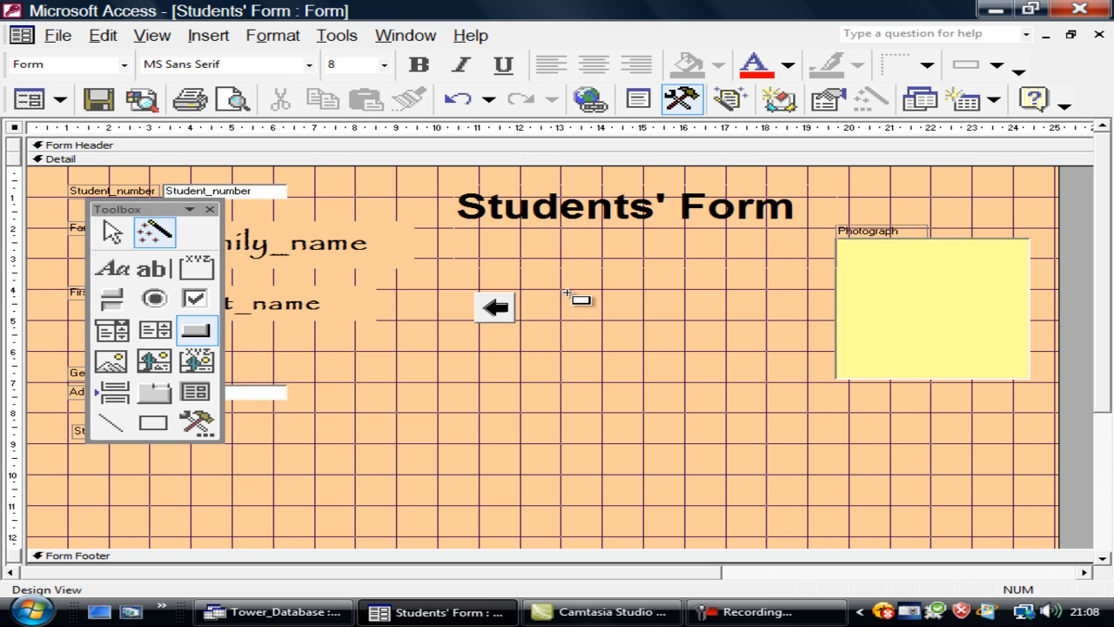
drag(564, 292, 610, 323)
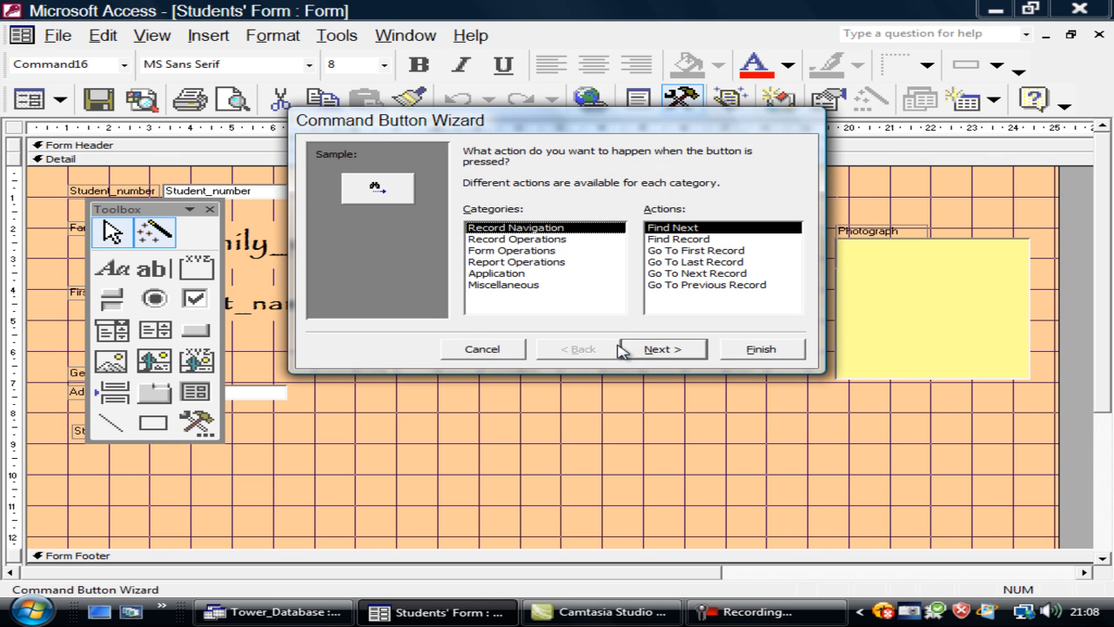
click(684, 273)
click(672, 351)
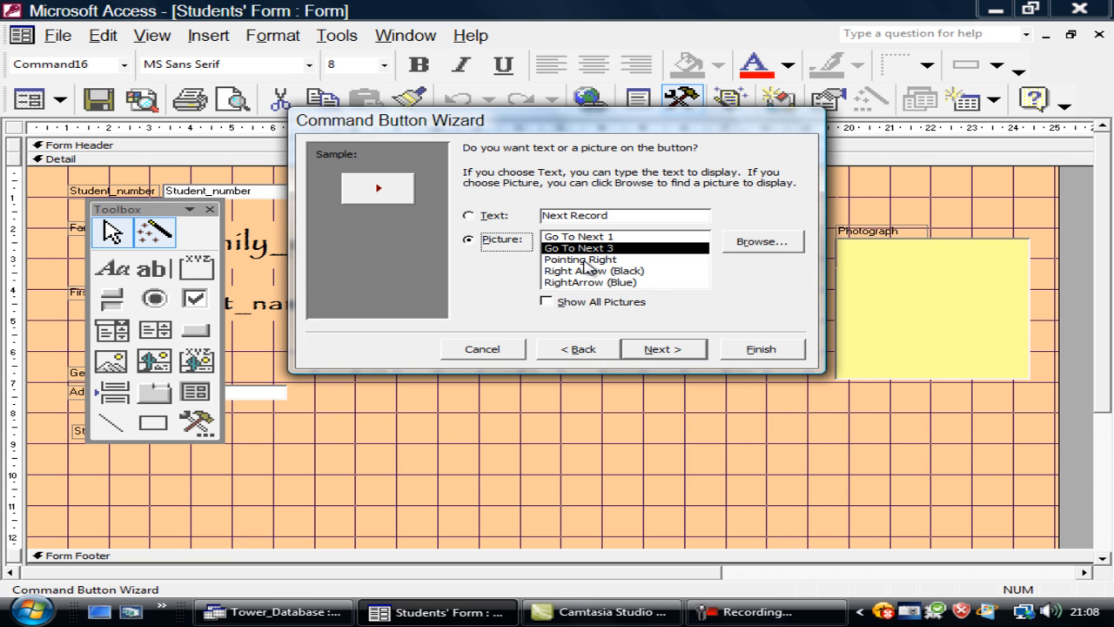
click(585, 261)
click(590, 271)
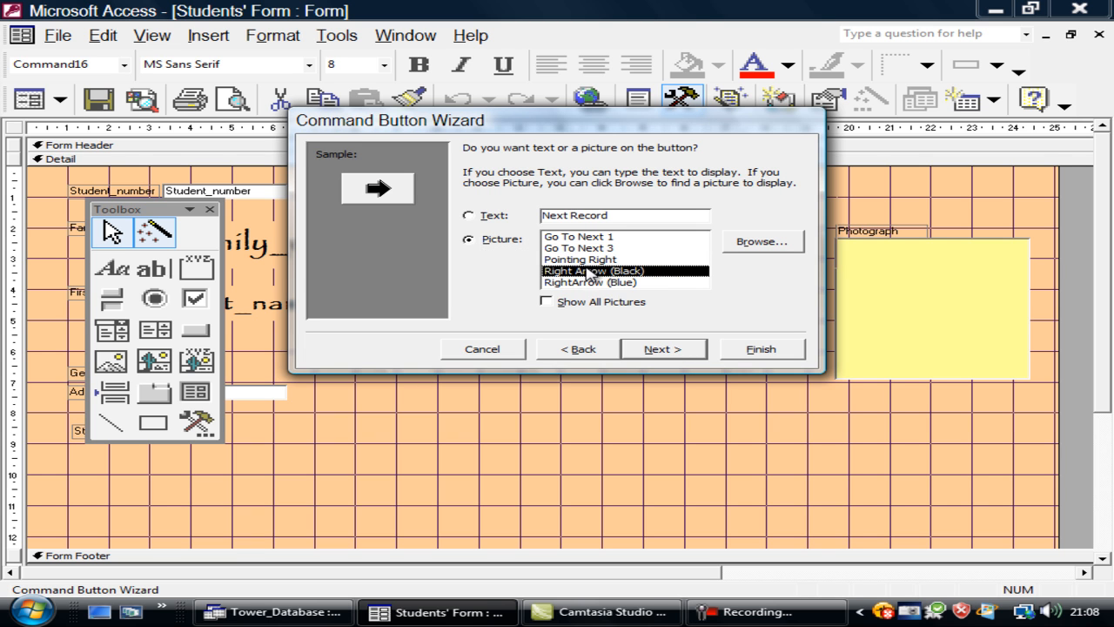
click(672, 351)
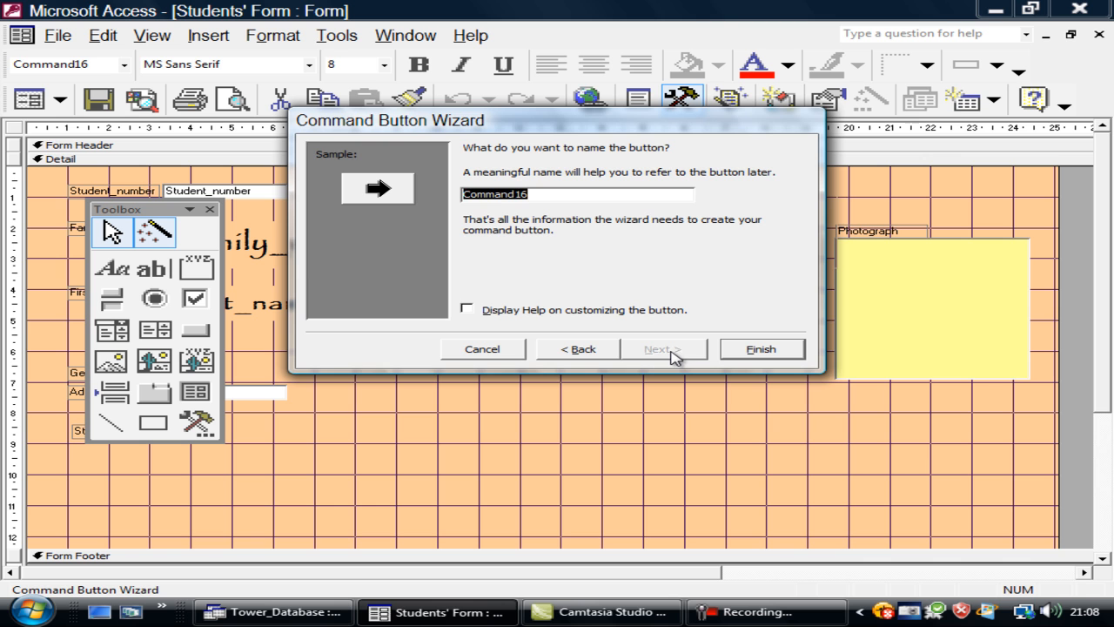
click(735, 350)
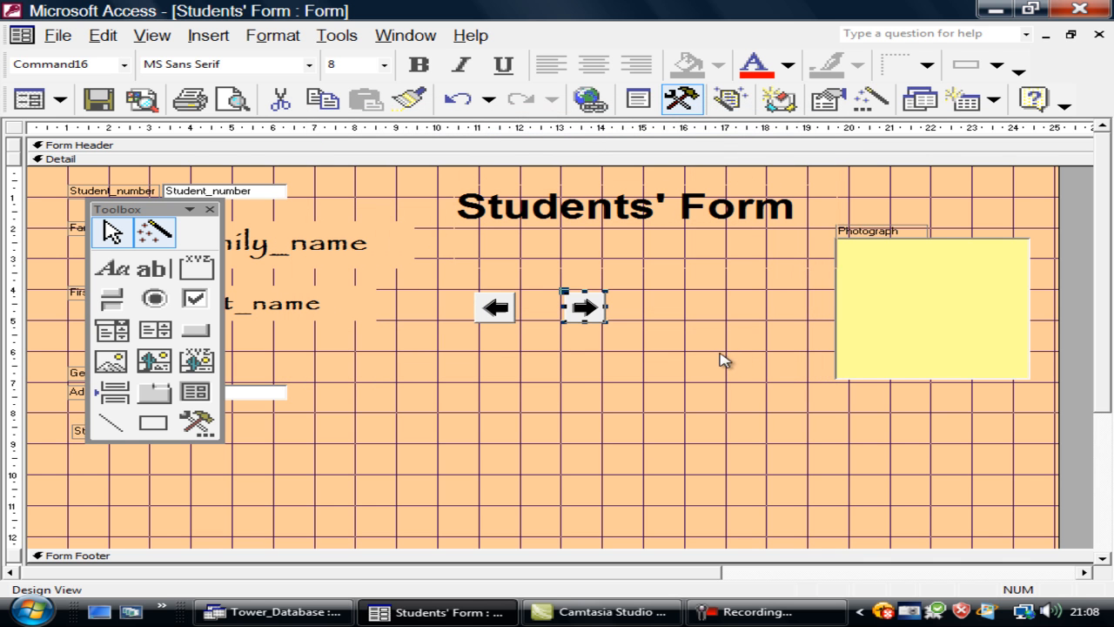
click(719, 362)
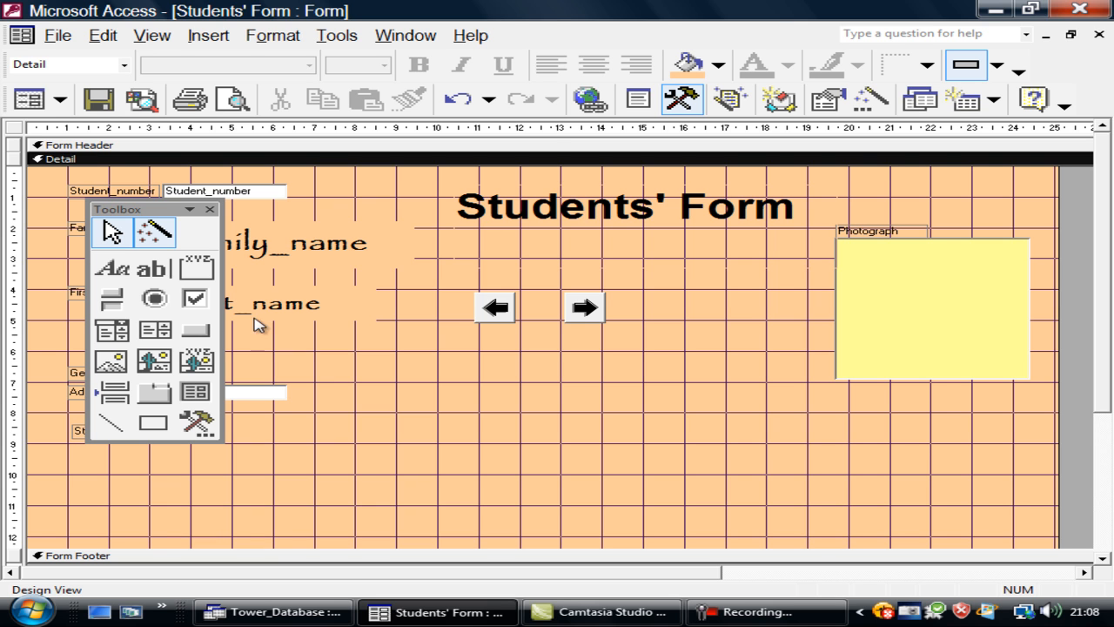
Add a command button between the two arrow buttons that closes the form, showing the text Close Form
click(195, 331)
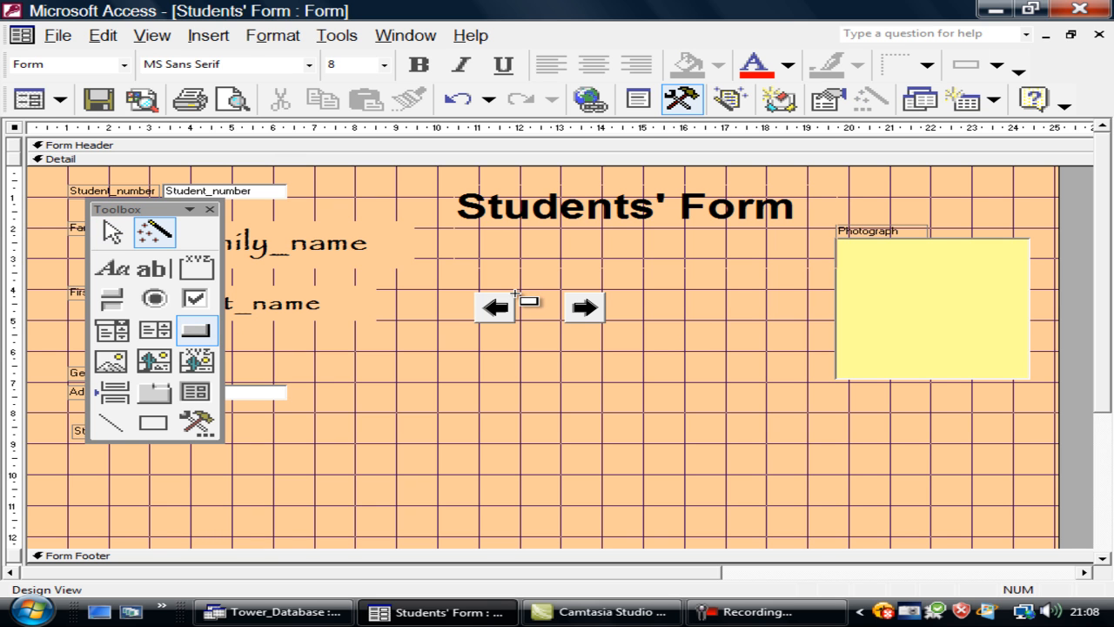
drag(516, 294, 562, 326)
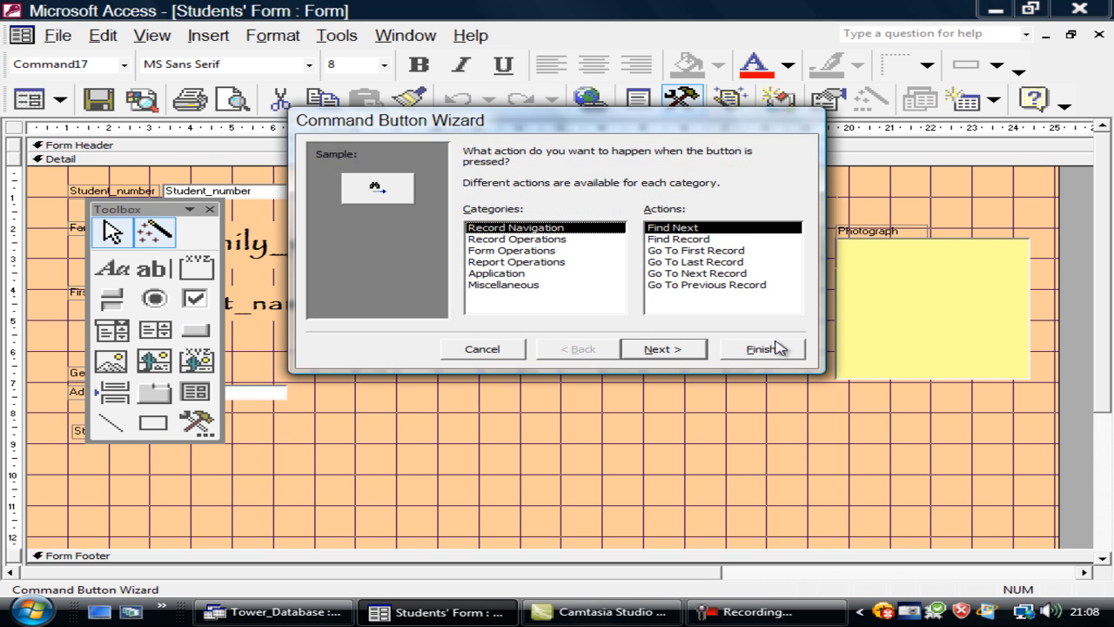
click(501, 239)
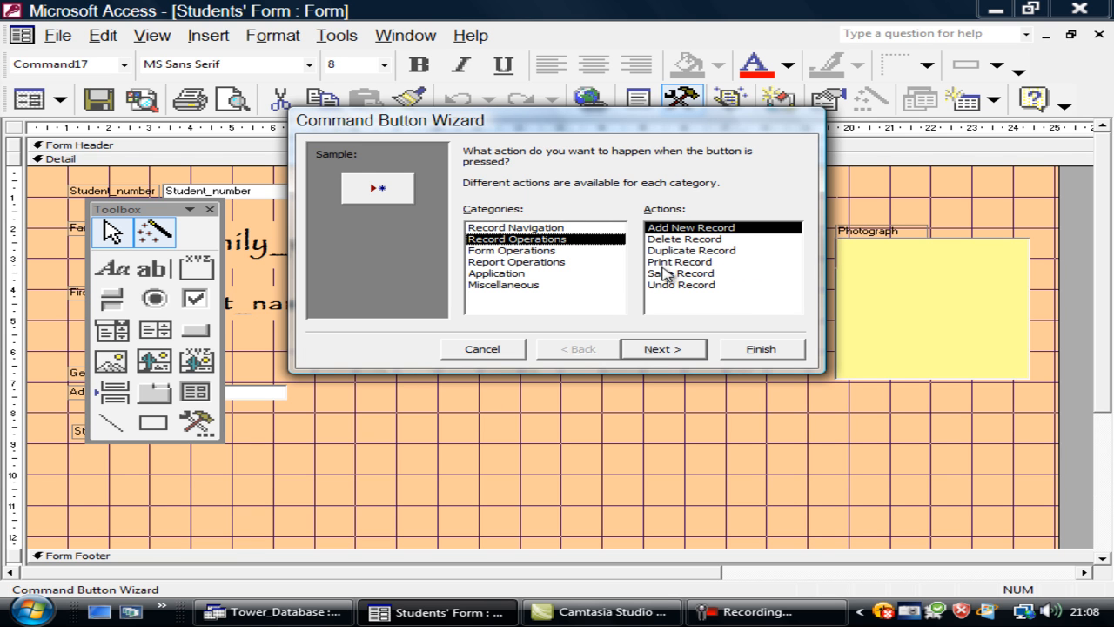
click(494, 252)
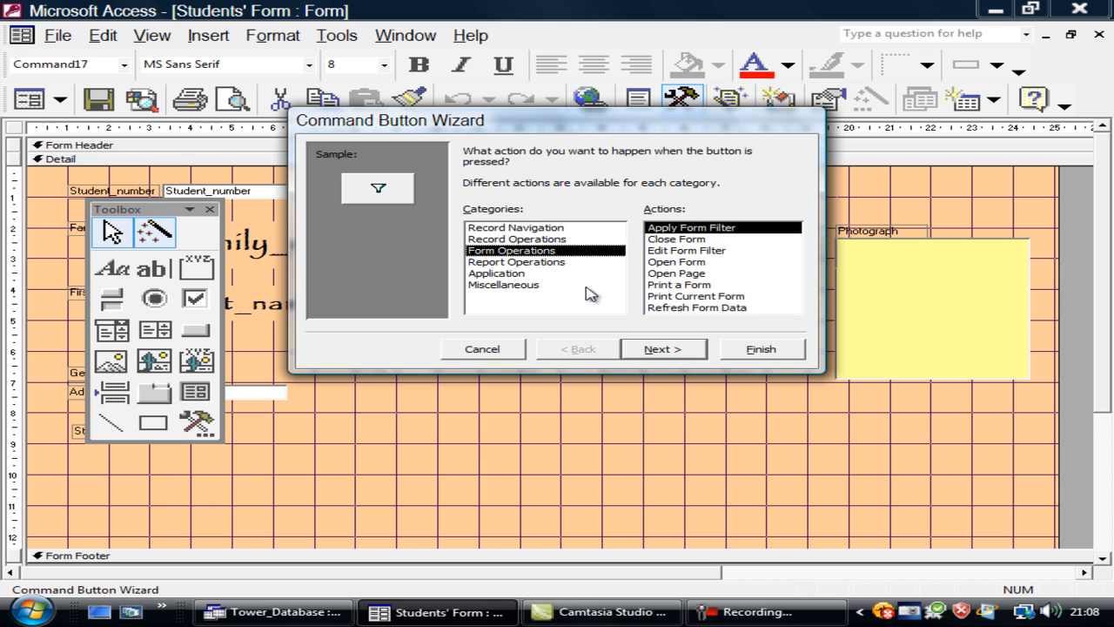
click(682, 240)
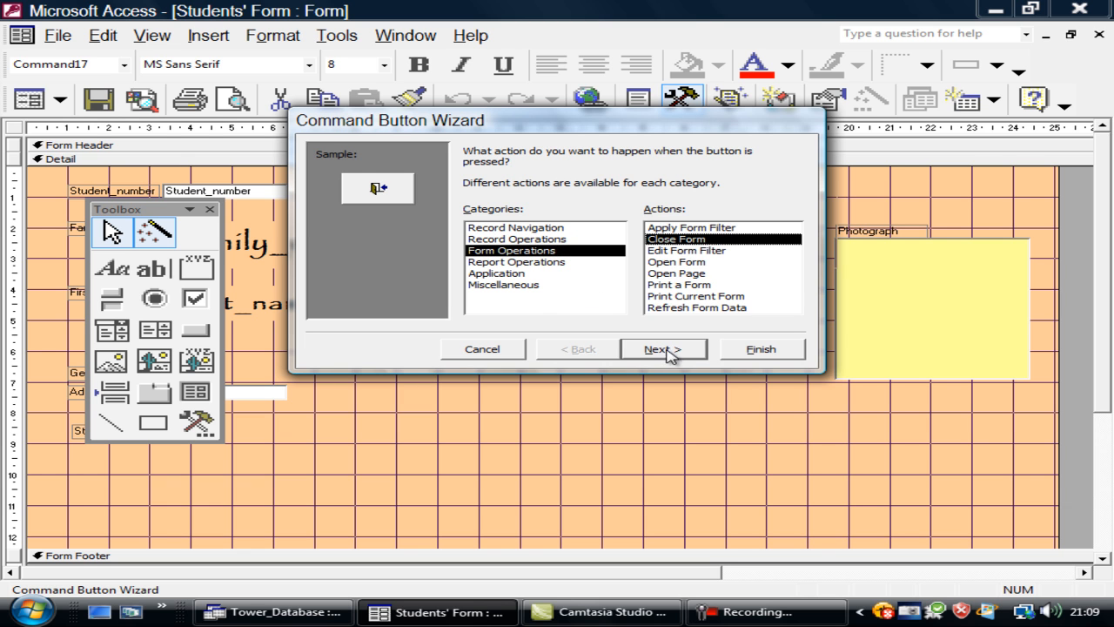
click(666, 351)
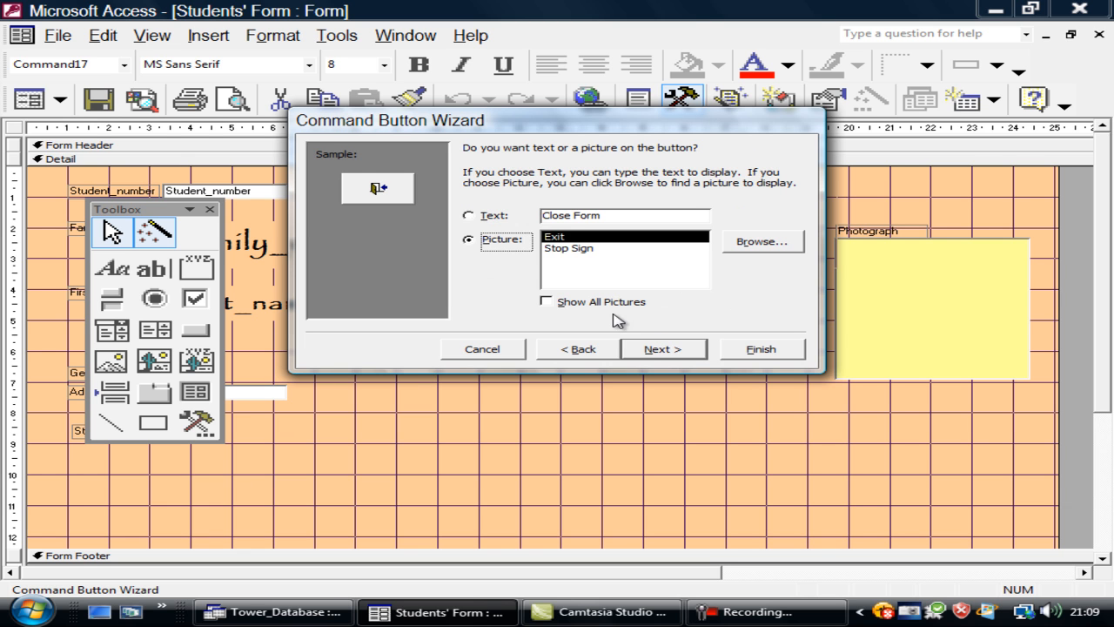
click(484, 216)
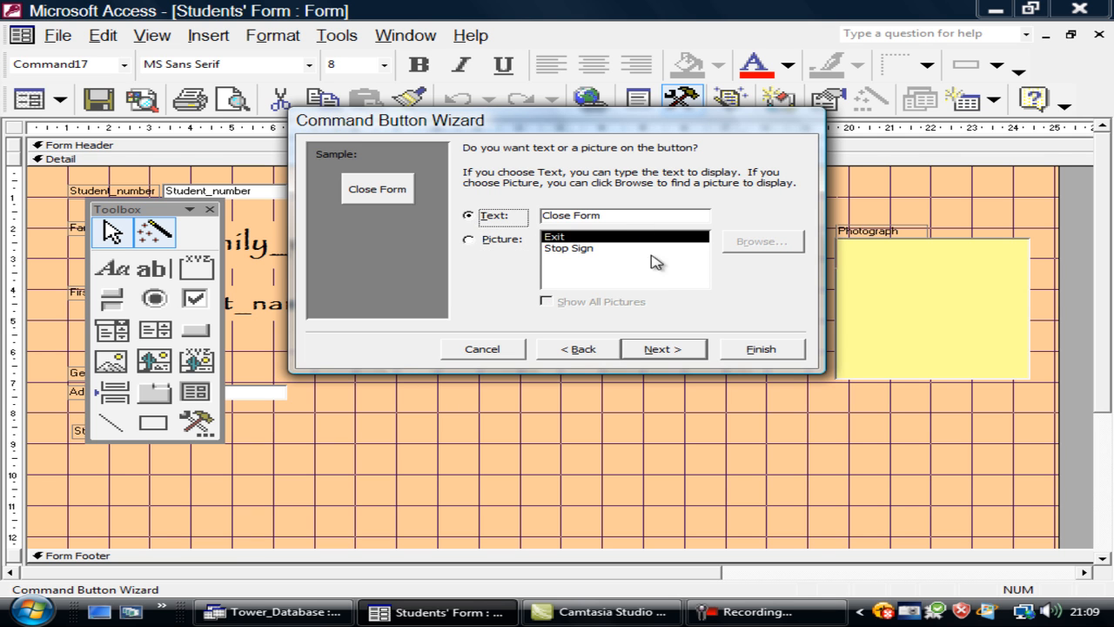
click(557, 249)
click(557, 238)
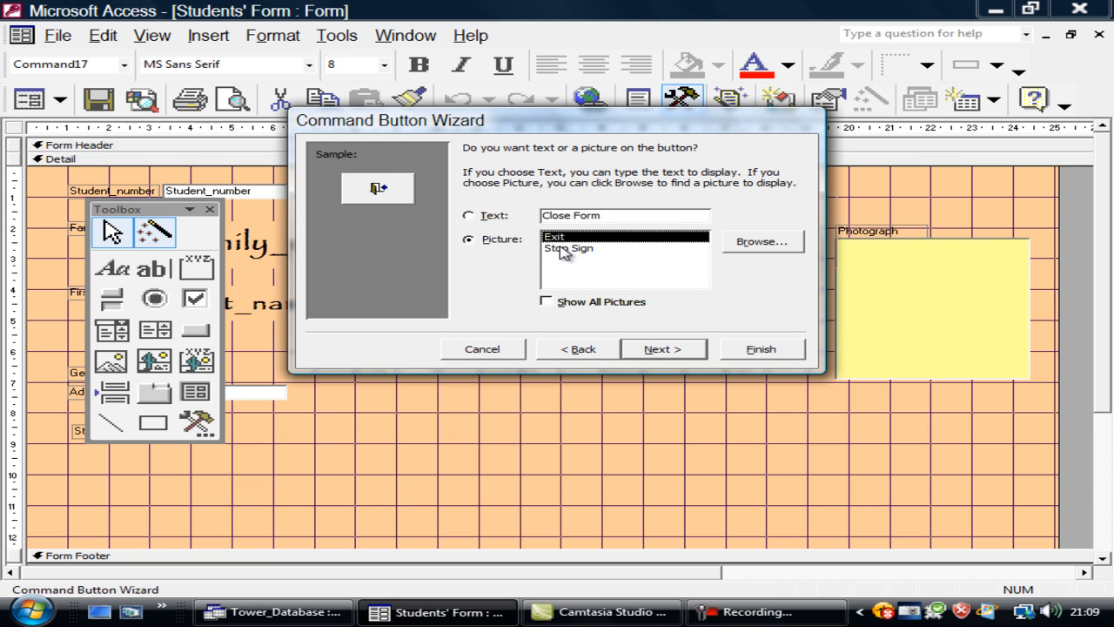
click(562, 250)
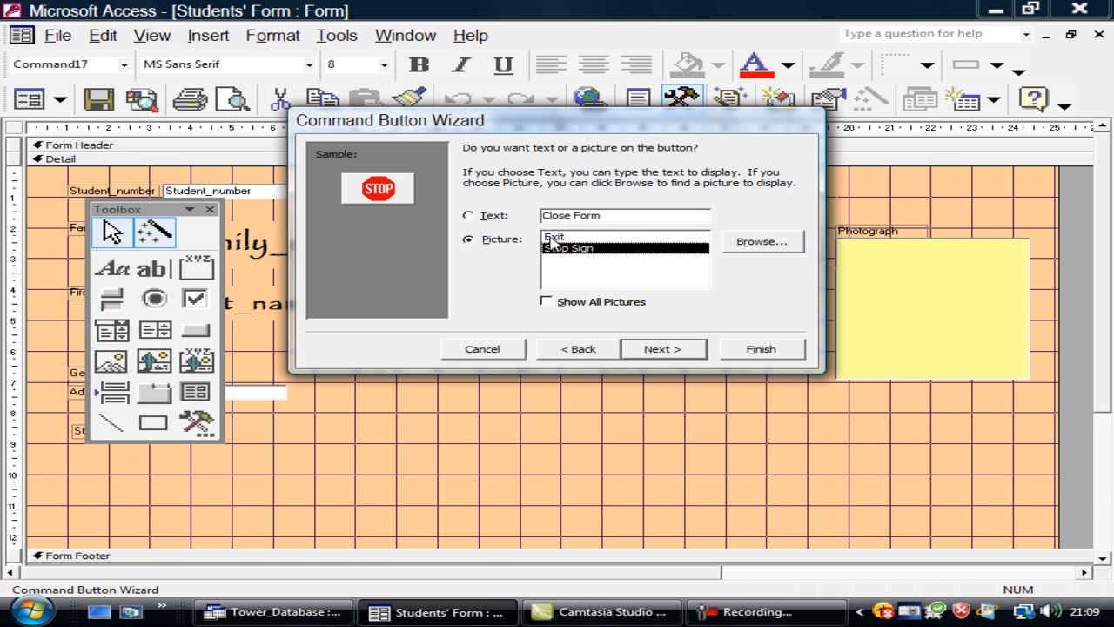
click(491, 217)
click(663, 349)
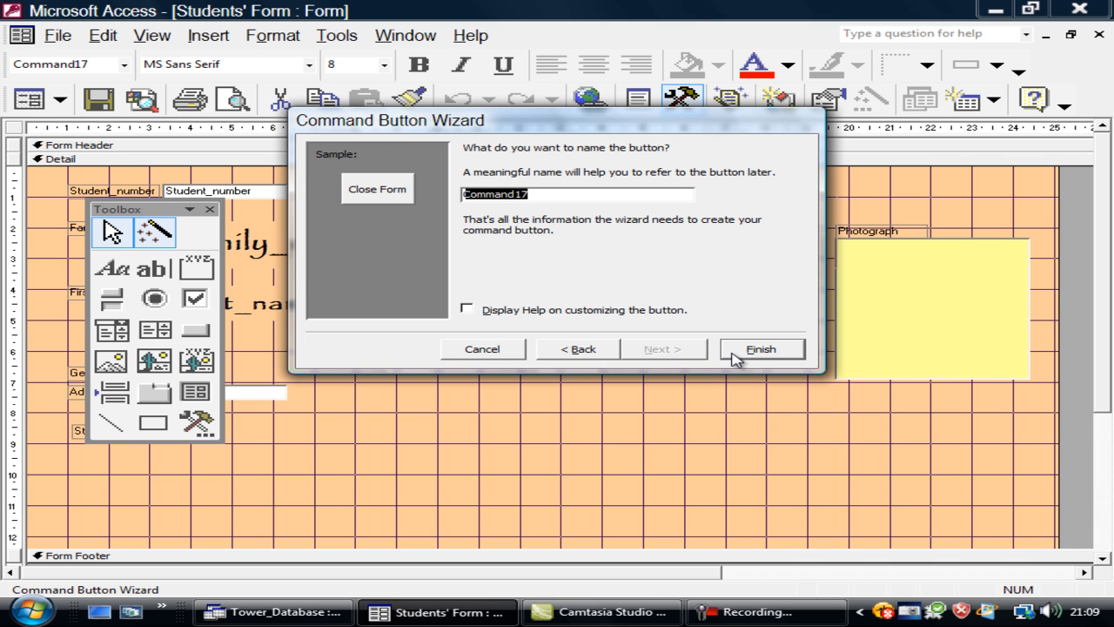
click(759, 349)
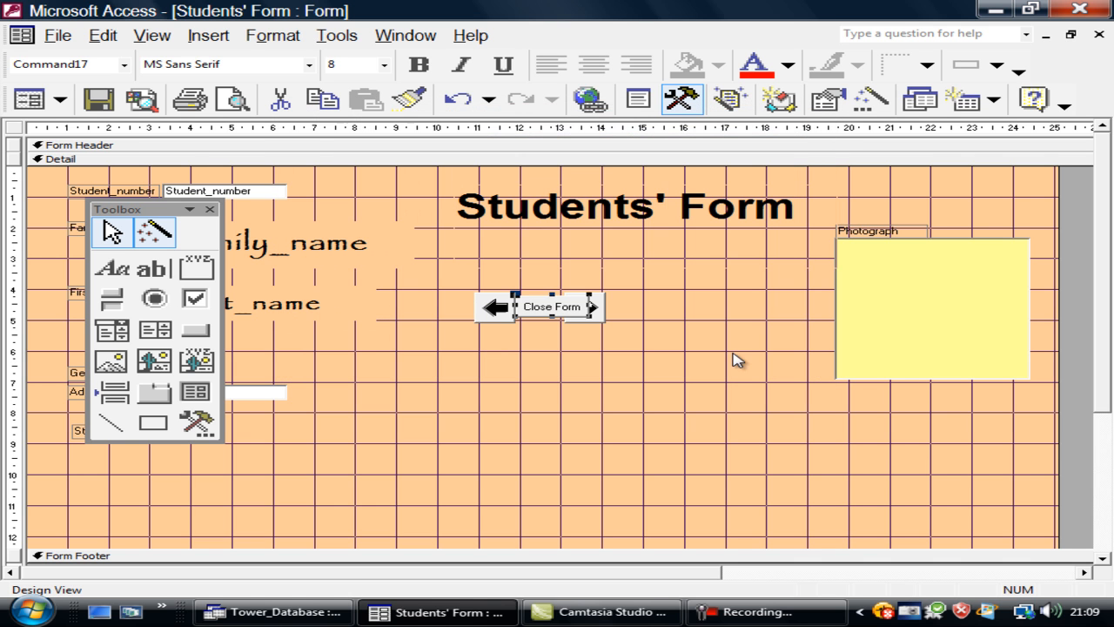
Resize the Close Form button to fit between the arrow buttons and move the right arrow button flush against it
drag(590, 306, 537, 291)
click(586, 315)
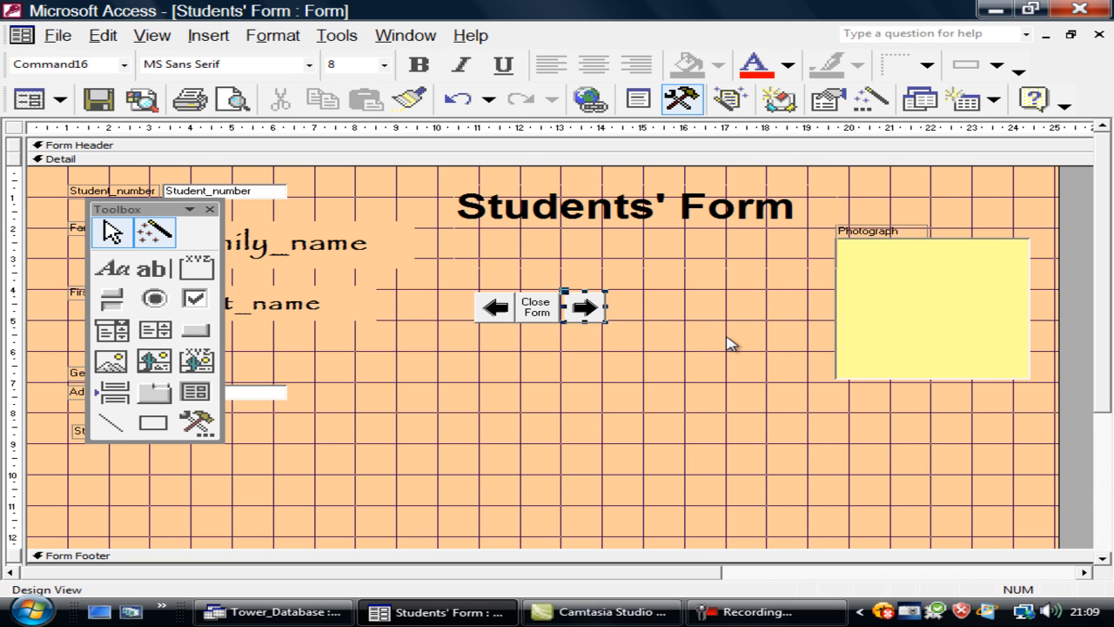
key(Left)
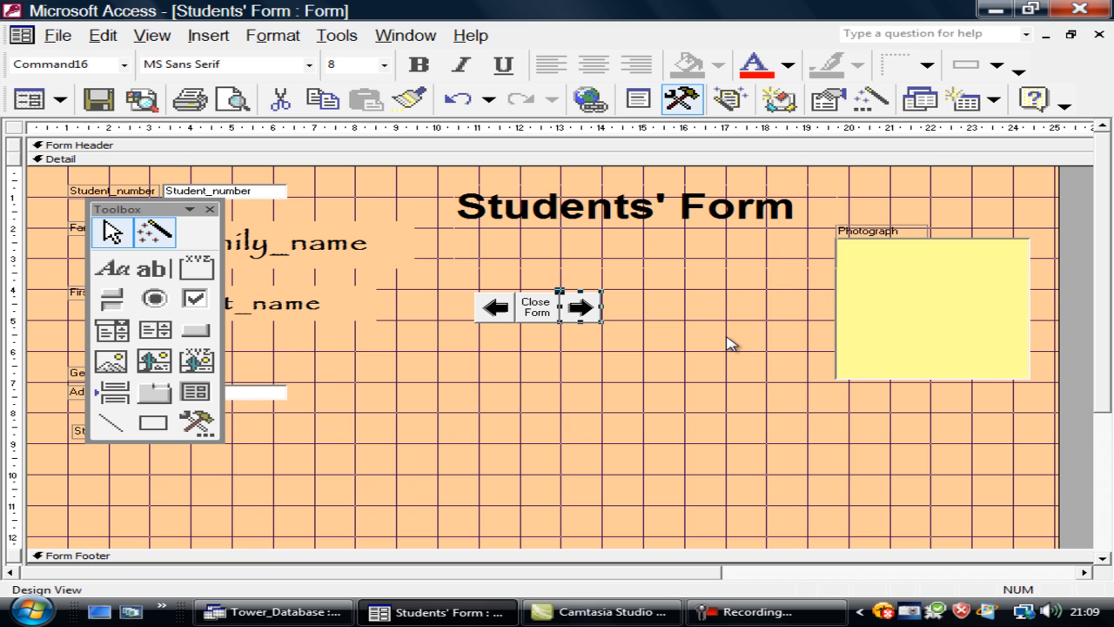
Move the three command buttons together to the lower middle of the form, about 13 cm across and 8 cm down
drag(665, 276, 393, 324)
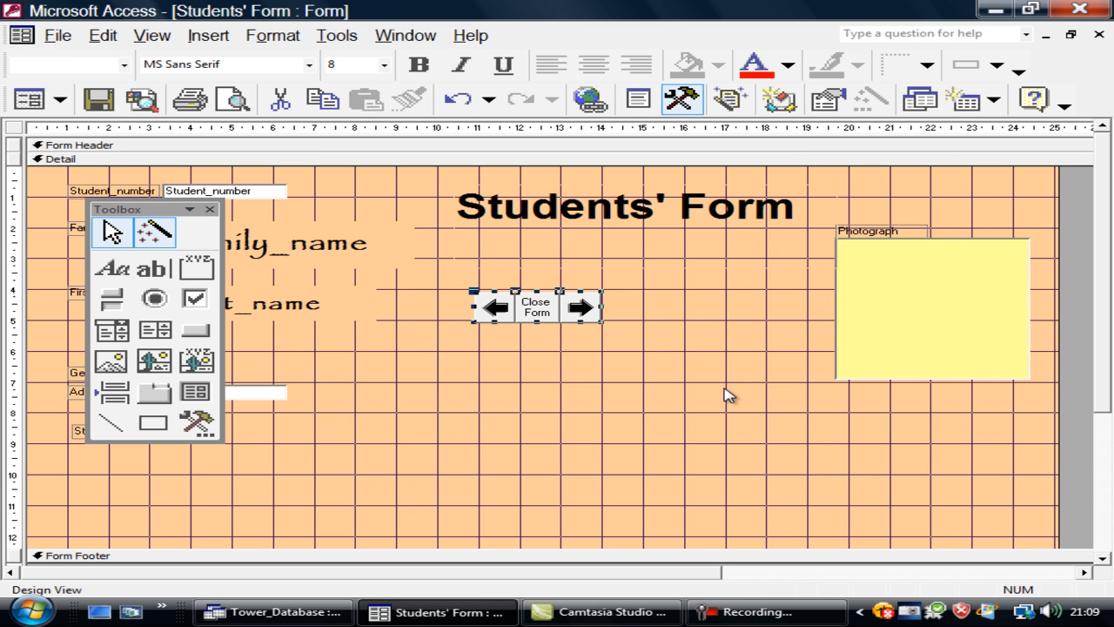
key(ctrl+Up)
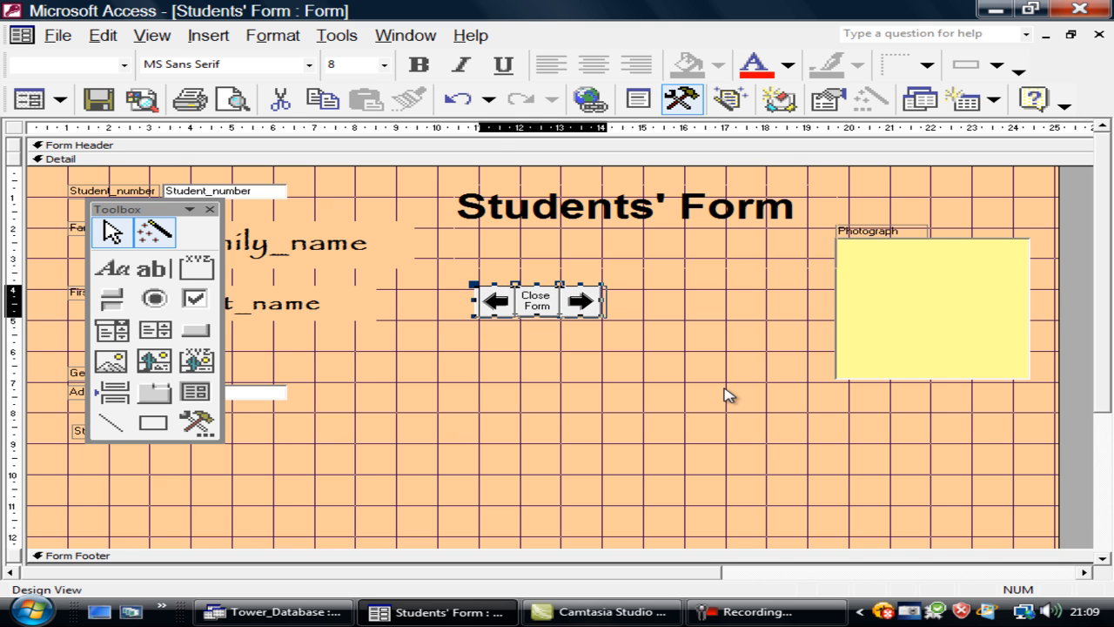
key(ctrl+Right)
key(ctrl+Right)
key(ctrl+Right)
key(ctrl+Right)
key(ctrl+Right)
key(ctrl+Right)
key(ctrl+Right)
key(ctrl+Right)
key(ctrl+Right)
key(ctrl+Right)
key(ctrl+Right)
key(ctrl+Right)
key(ctrl+Right)
key(ctrl+Right)
key(ctrl+Right)
key(ctrl+Right)
key(ctrl+Right)
key(ctrl+Right)
key(ctrl+Down)
key(ctrl+Down)
key(ctrl+Down)
key(ctrl+Down)
key(ctrl+Down)
key(ctrl+Down)
key(ctrl+Down)
key(ctrl+Down)
key(ctrl+Down)
key(ctrl+Down)
key(ctrl+Down)
key(ctrl+Down)
key(ctrl+Down)
key(ctrl+Down)
key(ctrl+Down)
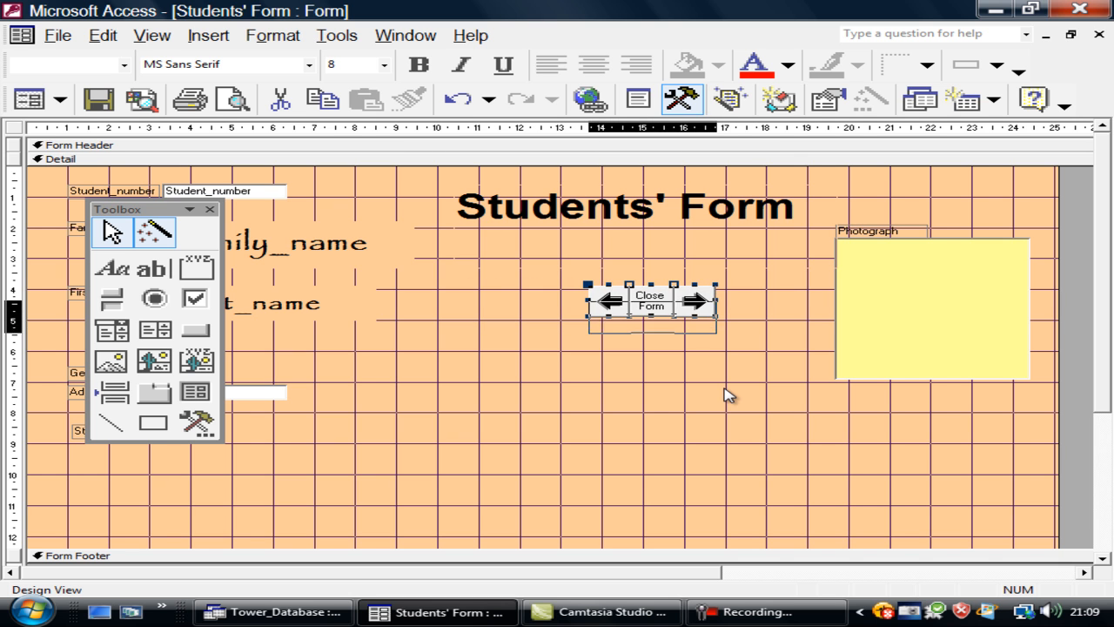
key(ctrl+Down)
key(ctrl+Down)
key(ctrl+Down)
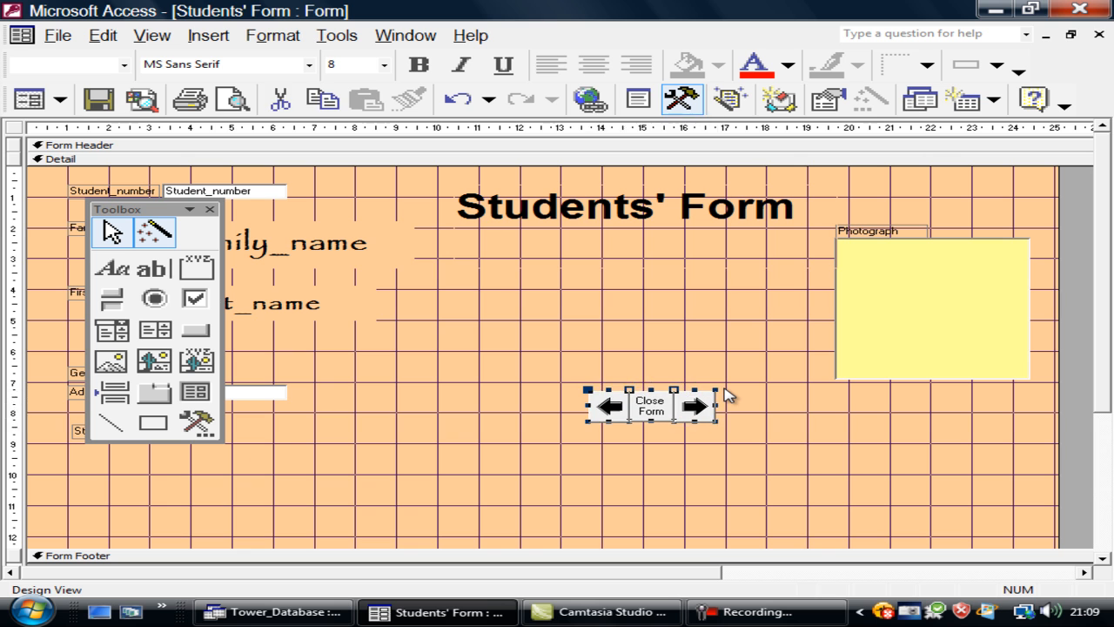
key(ctrl+Down)
key(ctrl+Left)
key(ctrl+Left)
key(ctrl+Left)
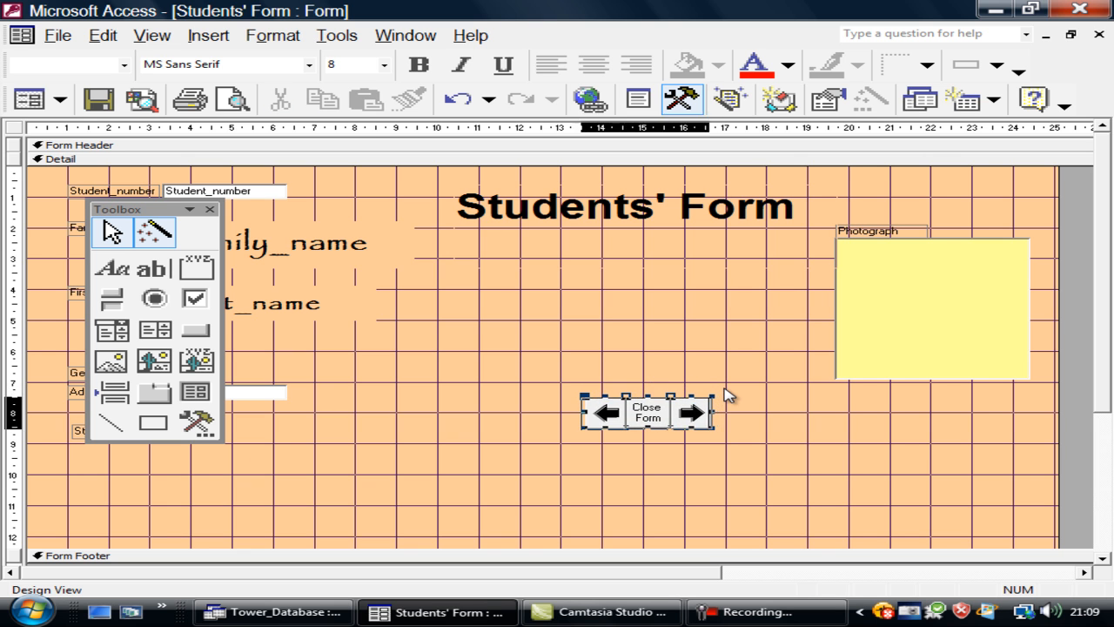
key(ctrl+Down)
key(ctrl+Down)
key(ctrl+Down)
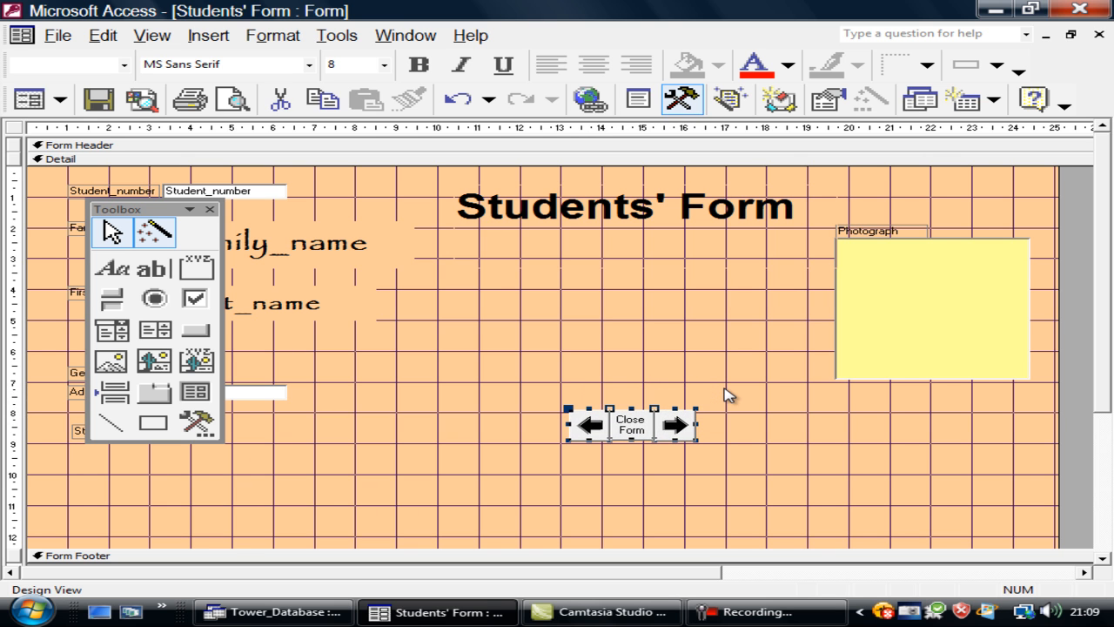
Move the Photograph frame with its label between the title and the command buttons, and save the form
drag(900, 334, 603, 333)
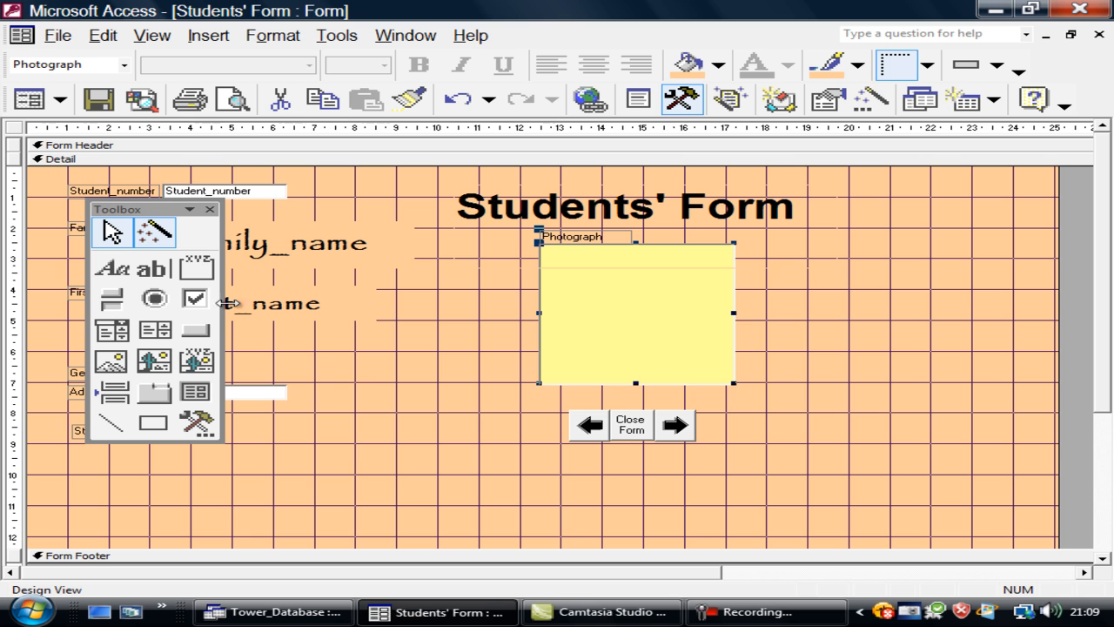
click(111, 97)
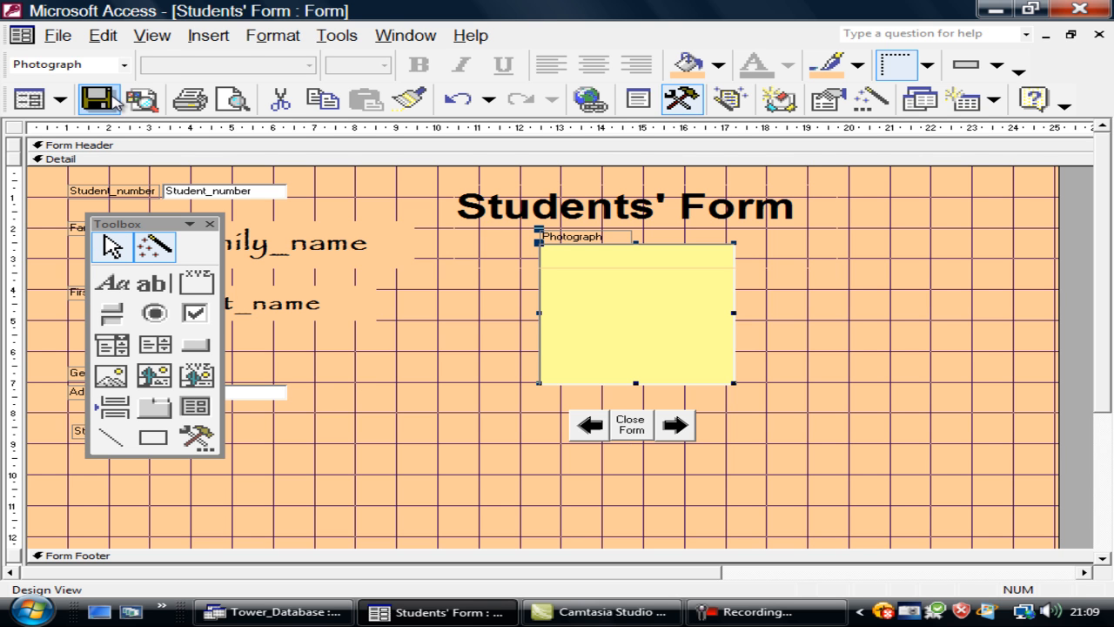
Test the next record, previous record and Close Form buttons with the form in Form View
click(36, 101)
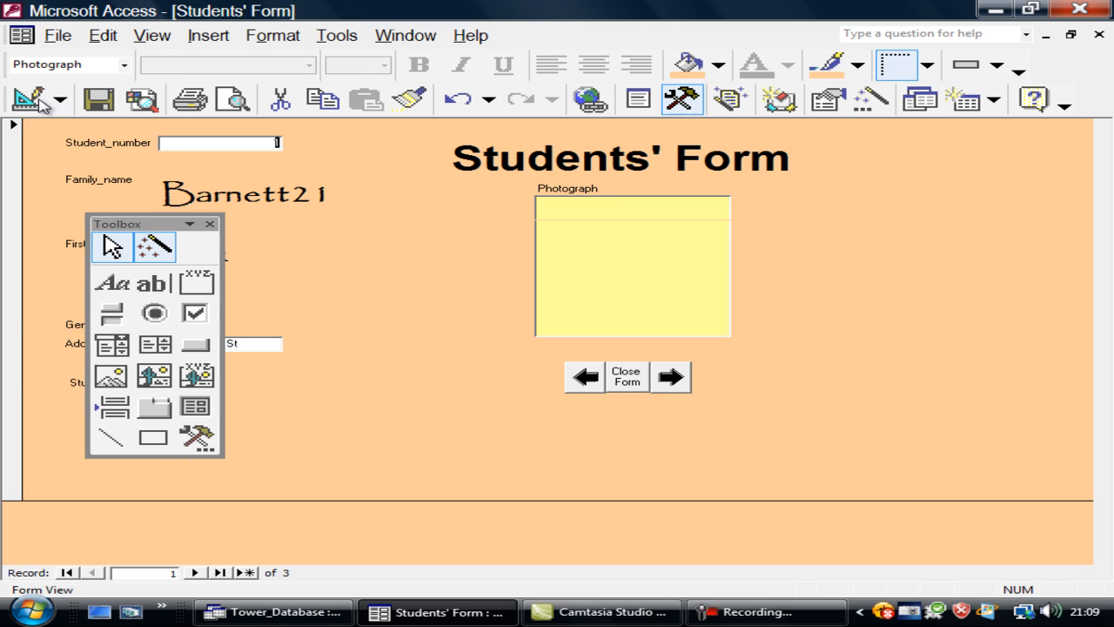
click(671, 377)
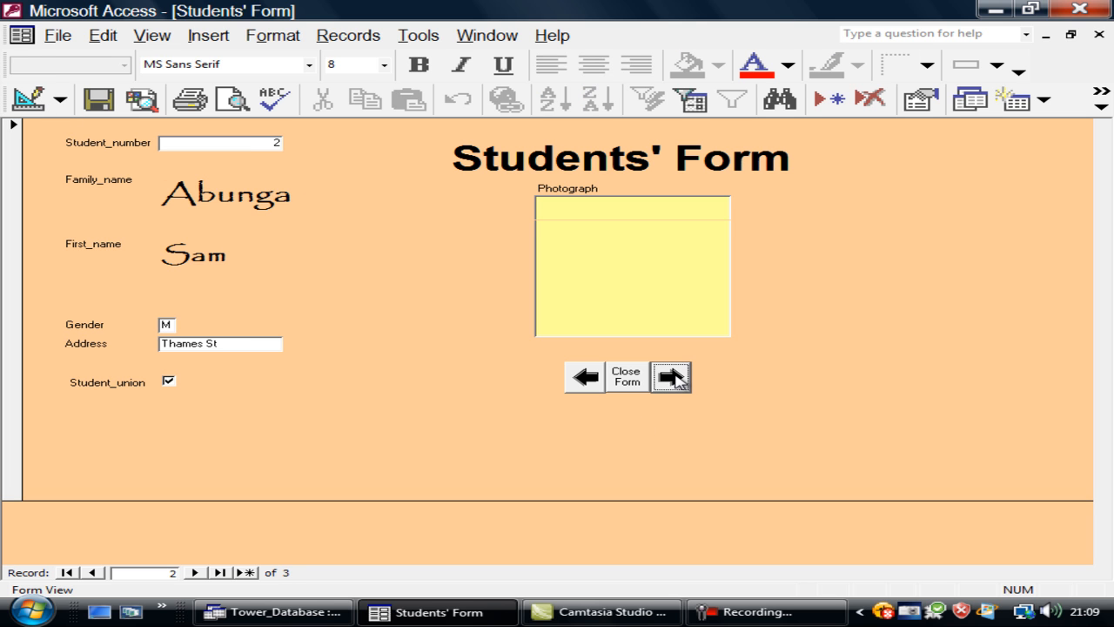
click(672, 377)
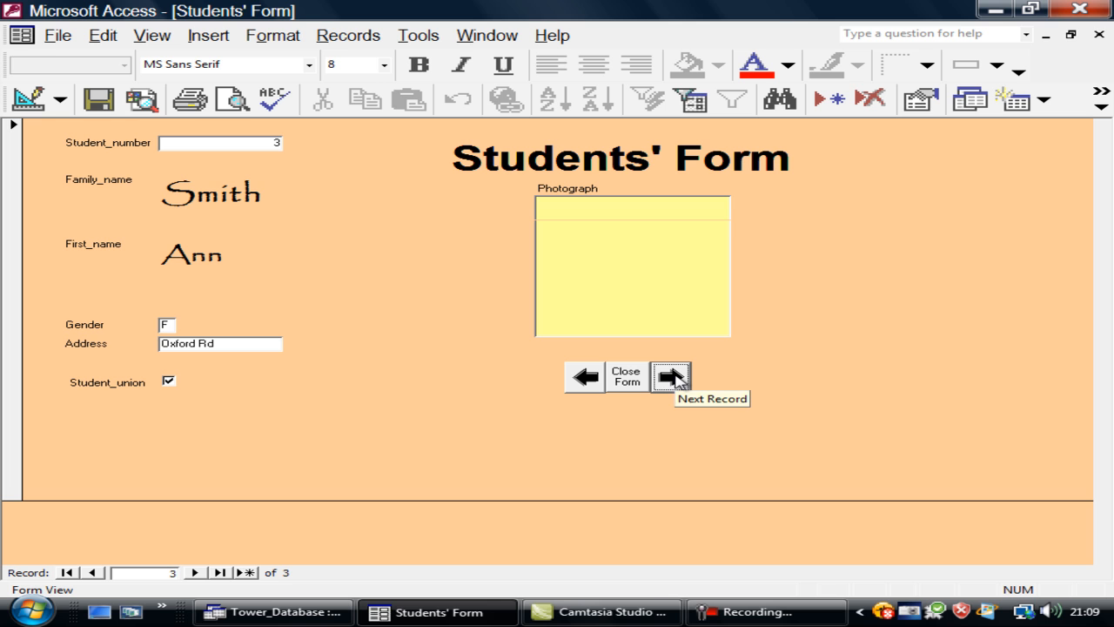
click(656, 381)
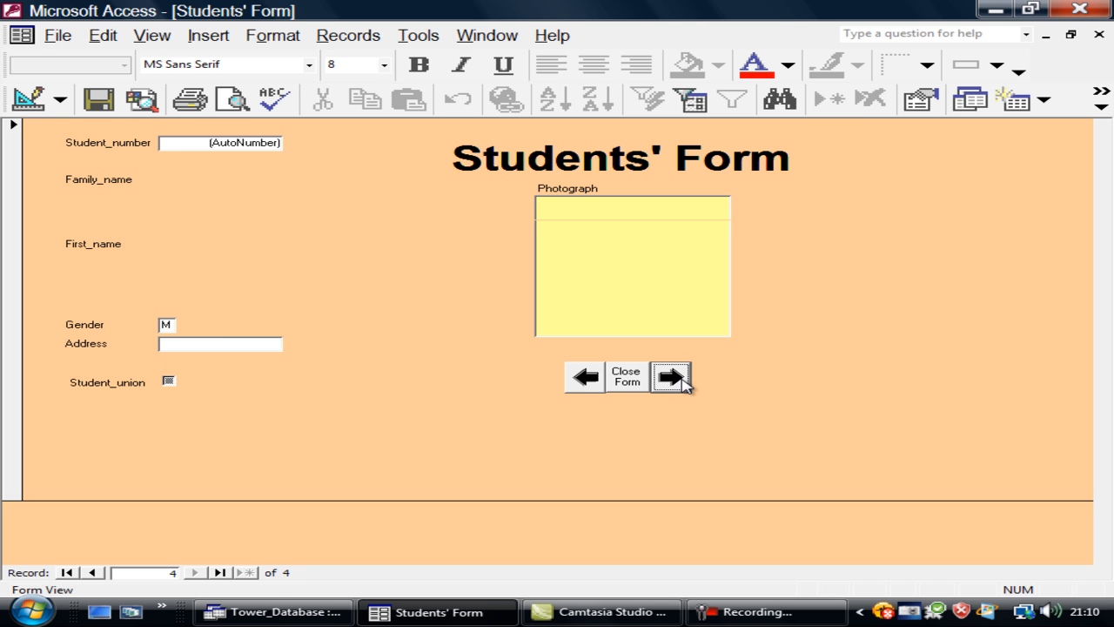
click(583, 380)
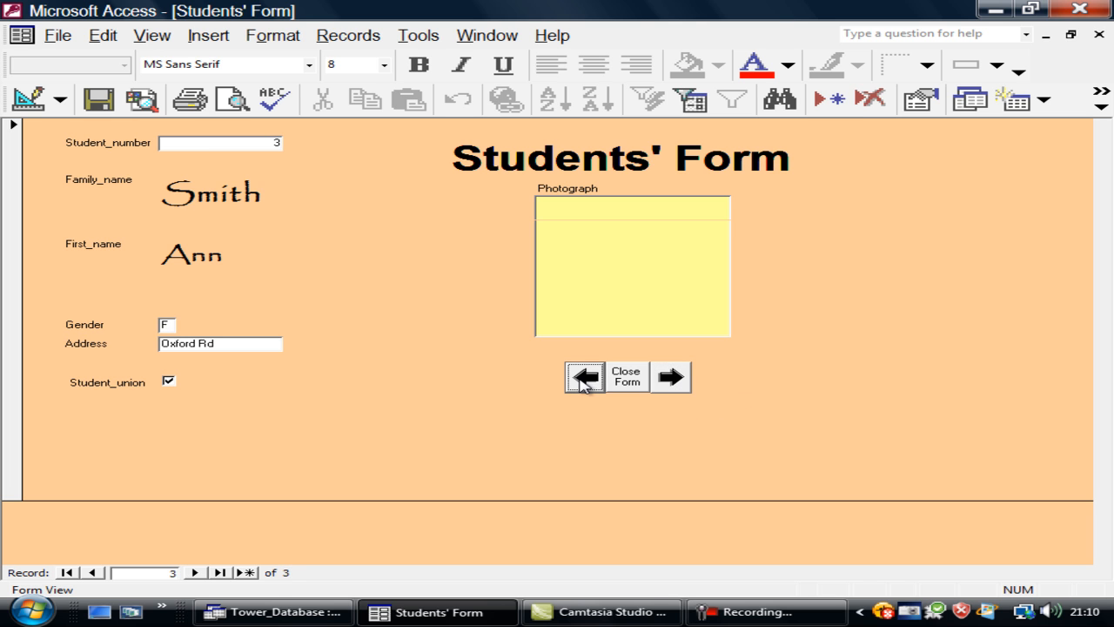
click(583, 379)
click(583, 379)
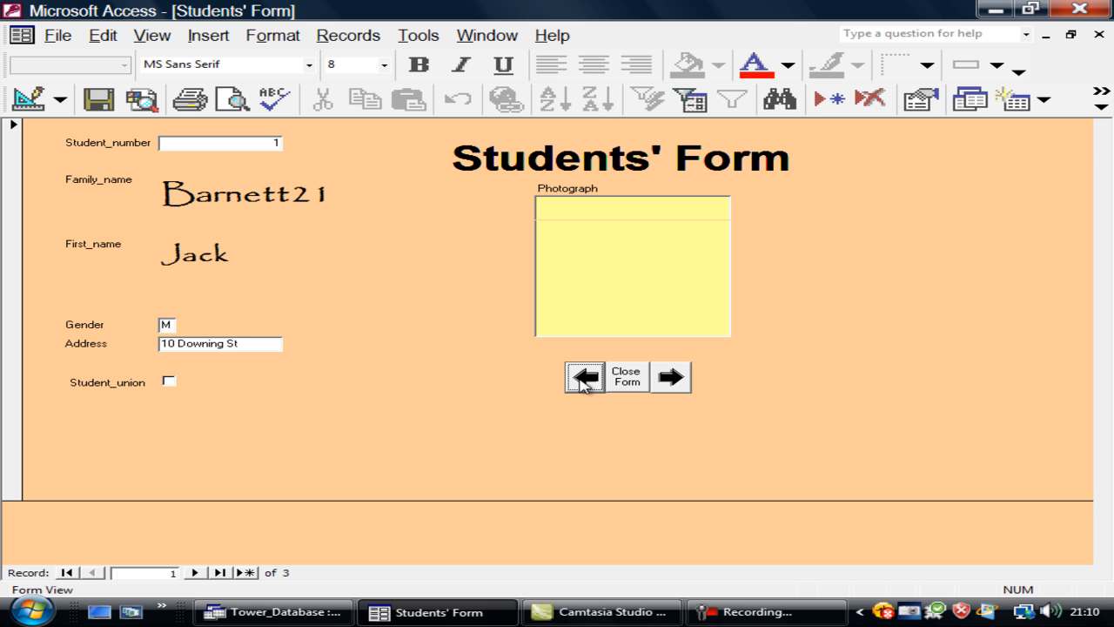
click(627, 377)
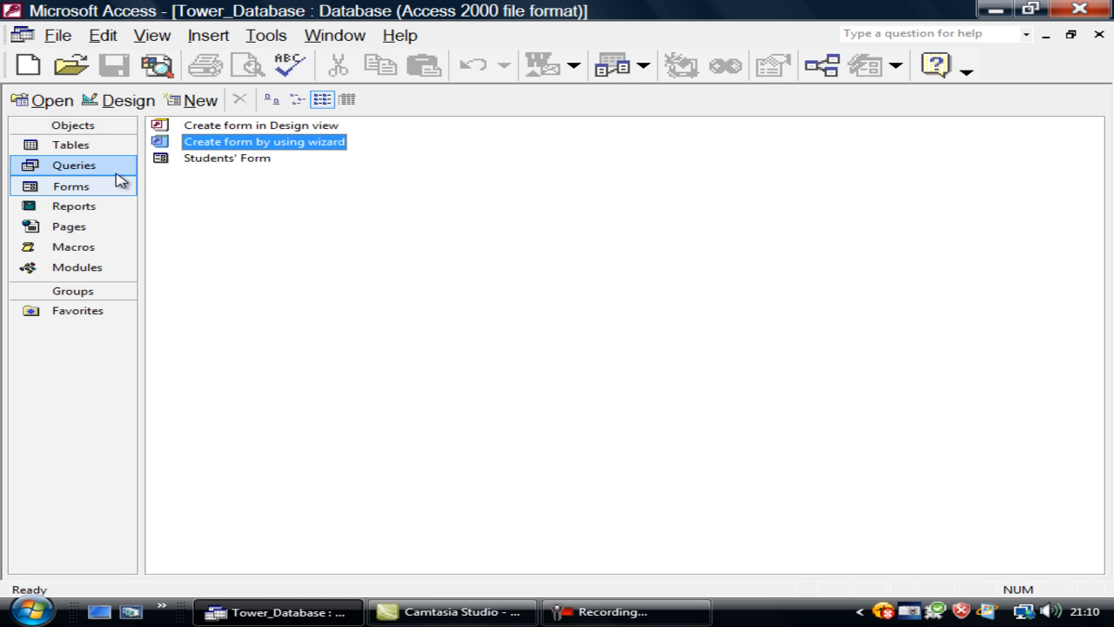
Review the records in the Students Table, close it and return to the database's list of forms
click(92, 147)
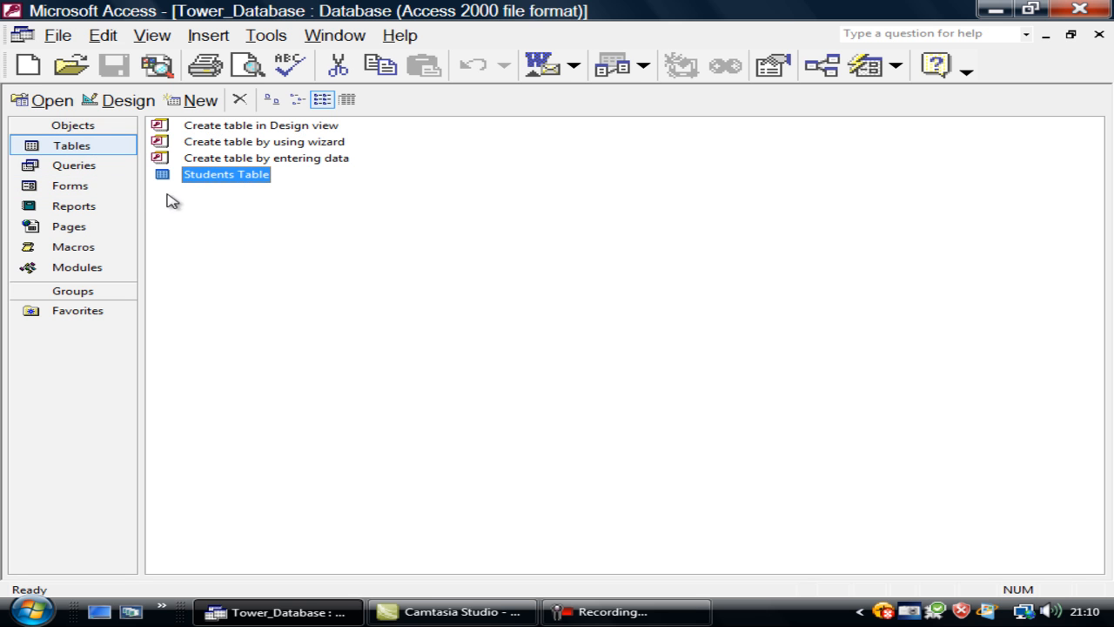
double_click(220, 177)
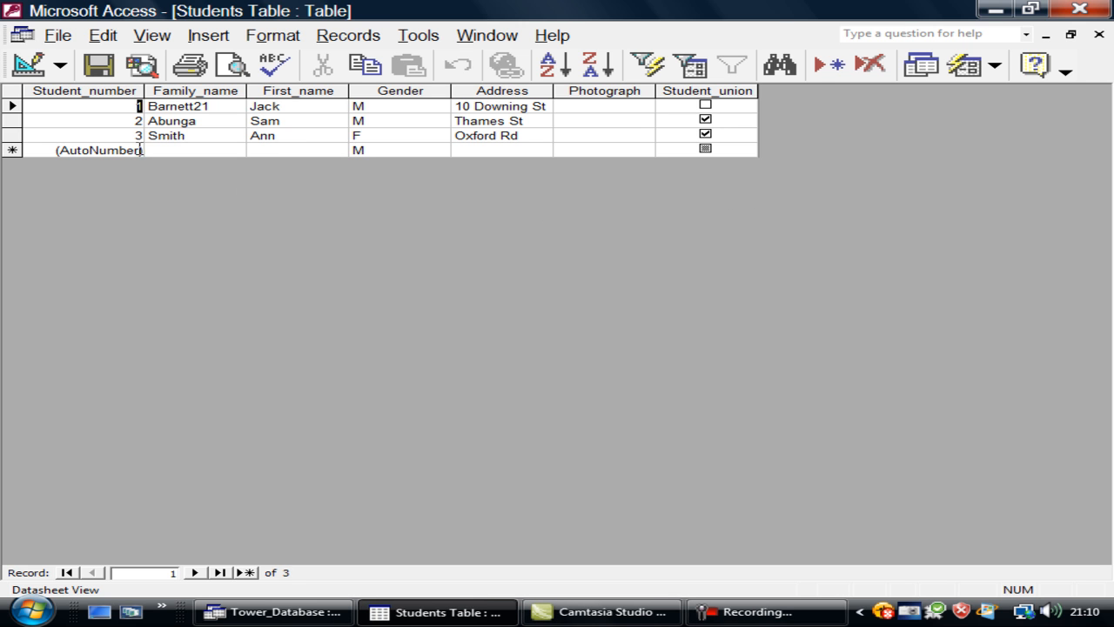
click(1099, 34)
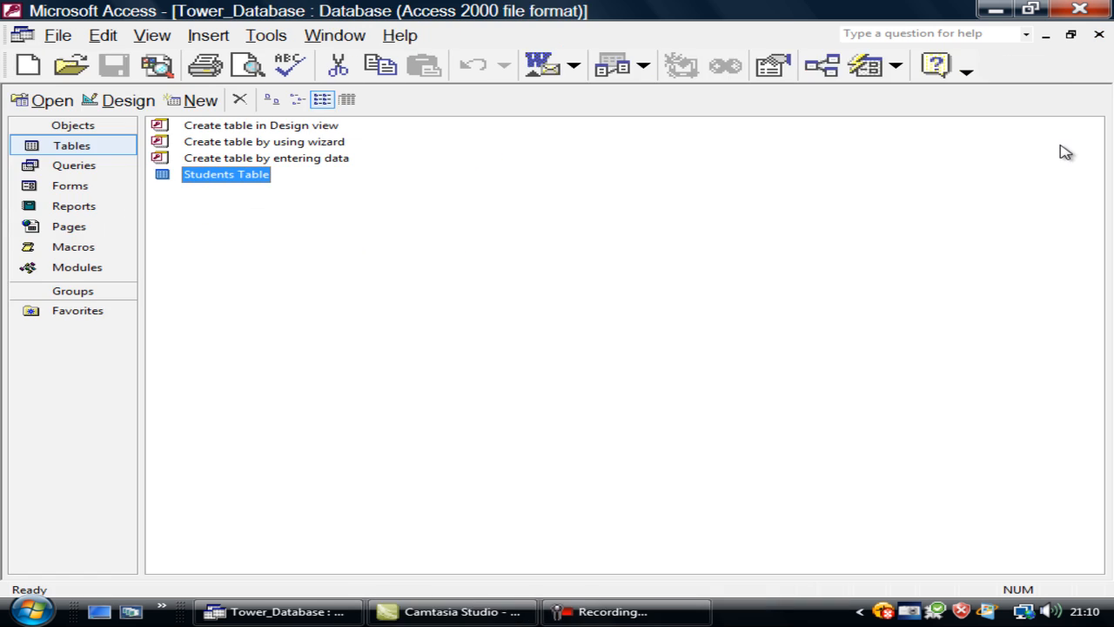
click(104, 186)
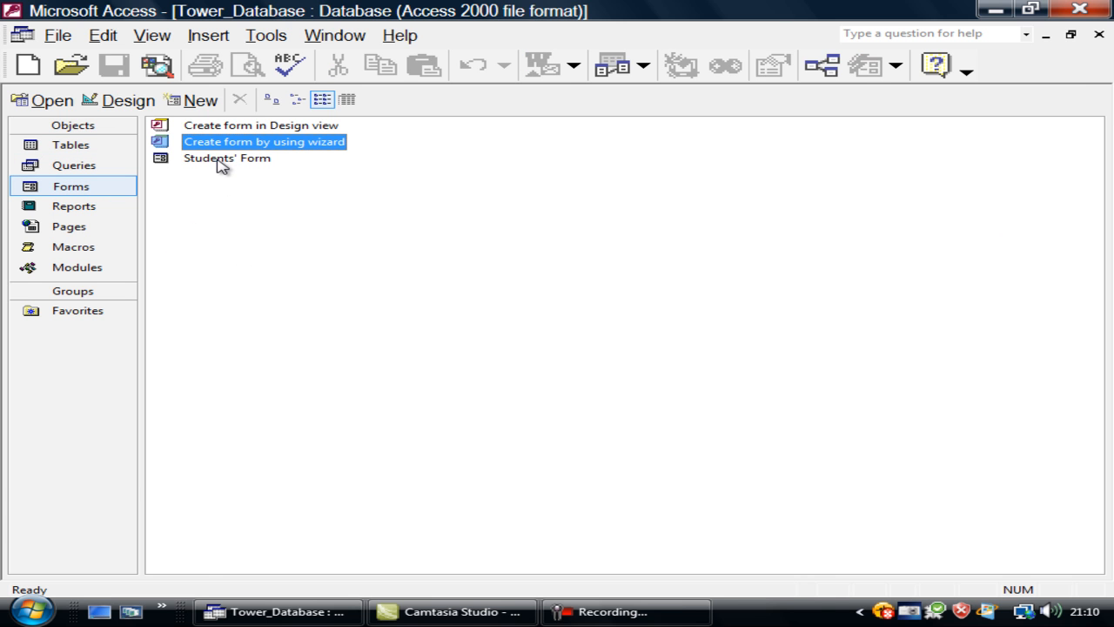